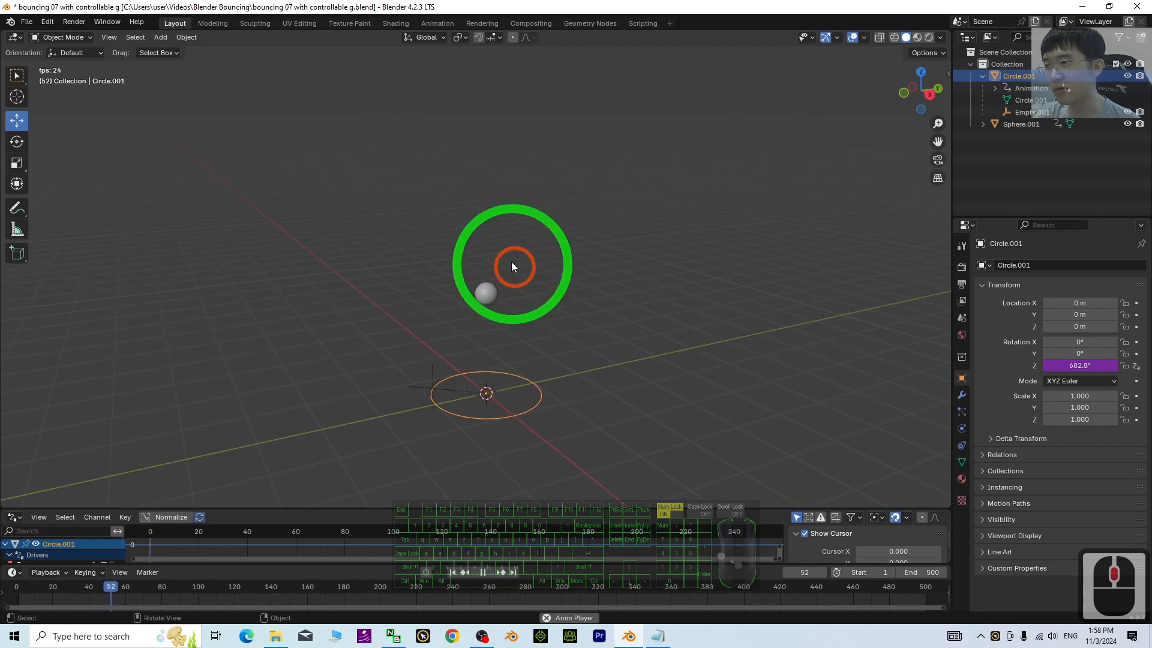
# - Stop the running bouncing-ball animation, return to frame 1 and play it again to review the motion
pyautogui.scroll(2, 576, 366)
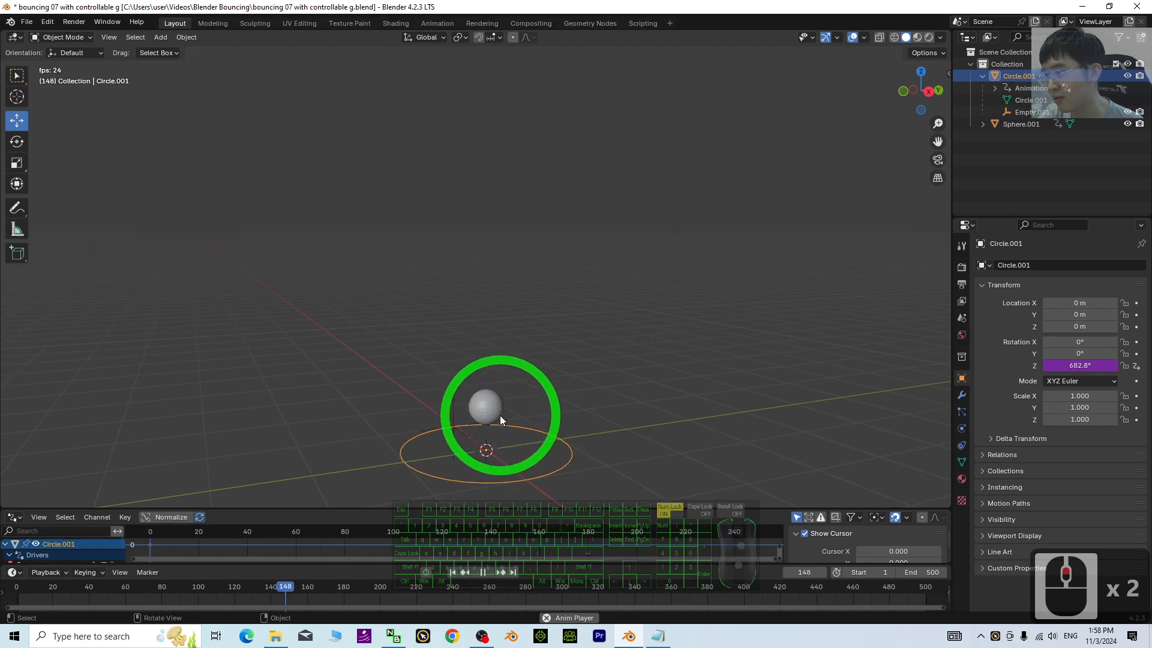
pyautogui.click(482, 573)
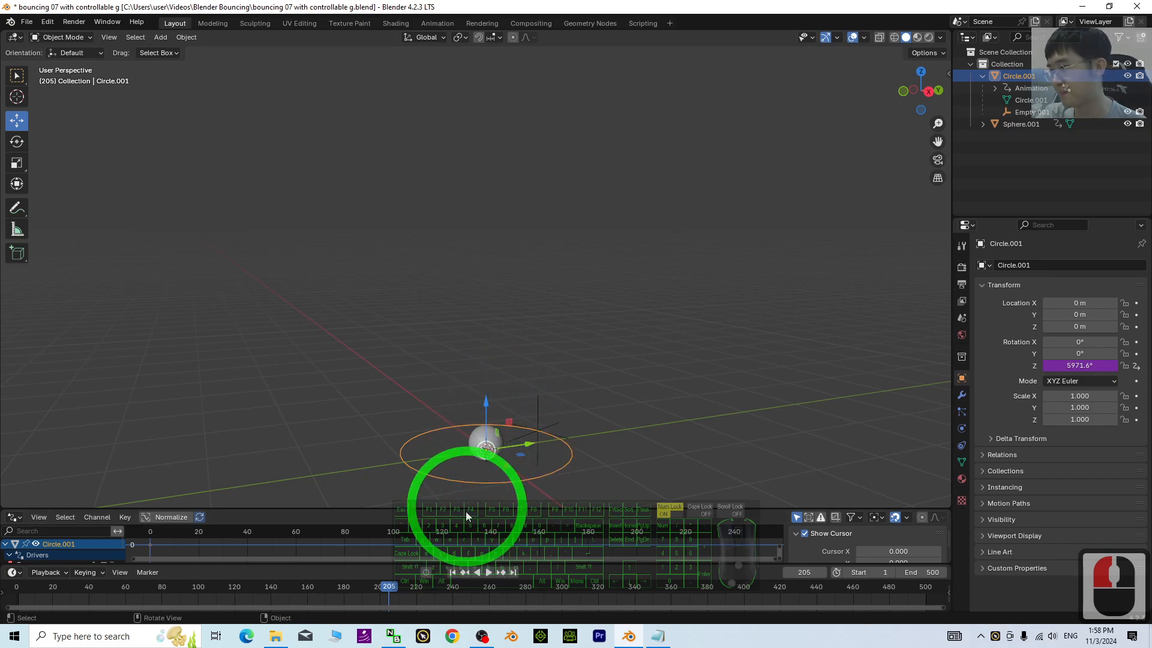
pyautogui.click(466, 572)
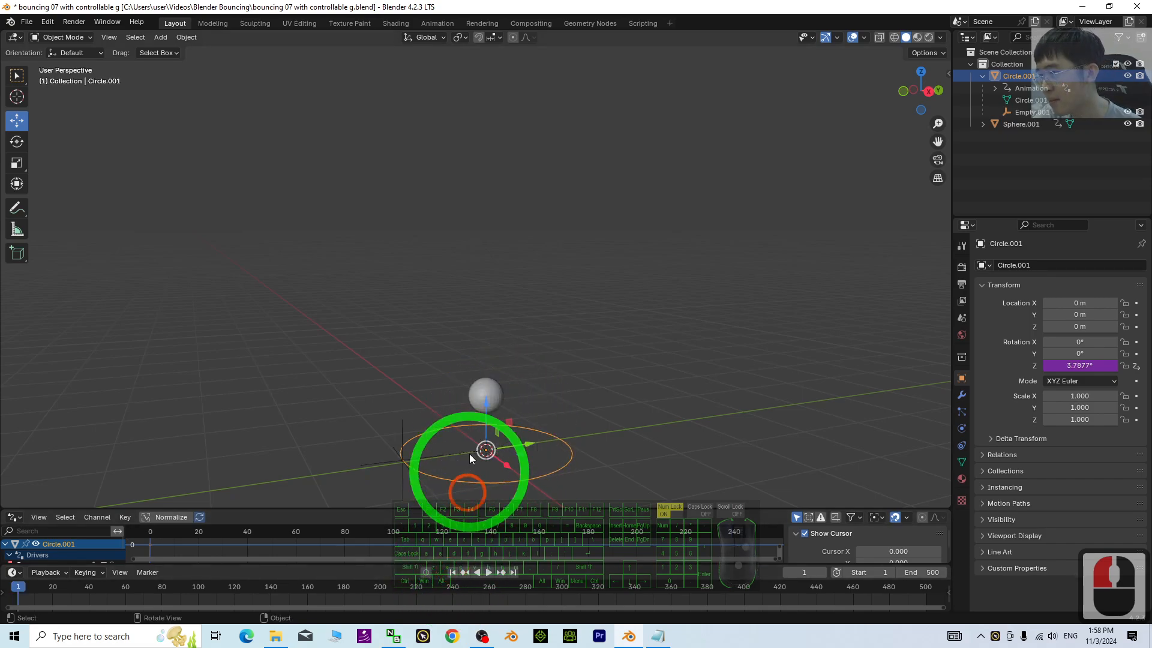
pyautogui.click(488, 572)
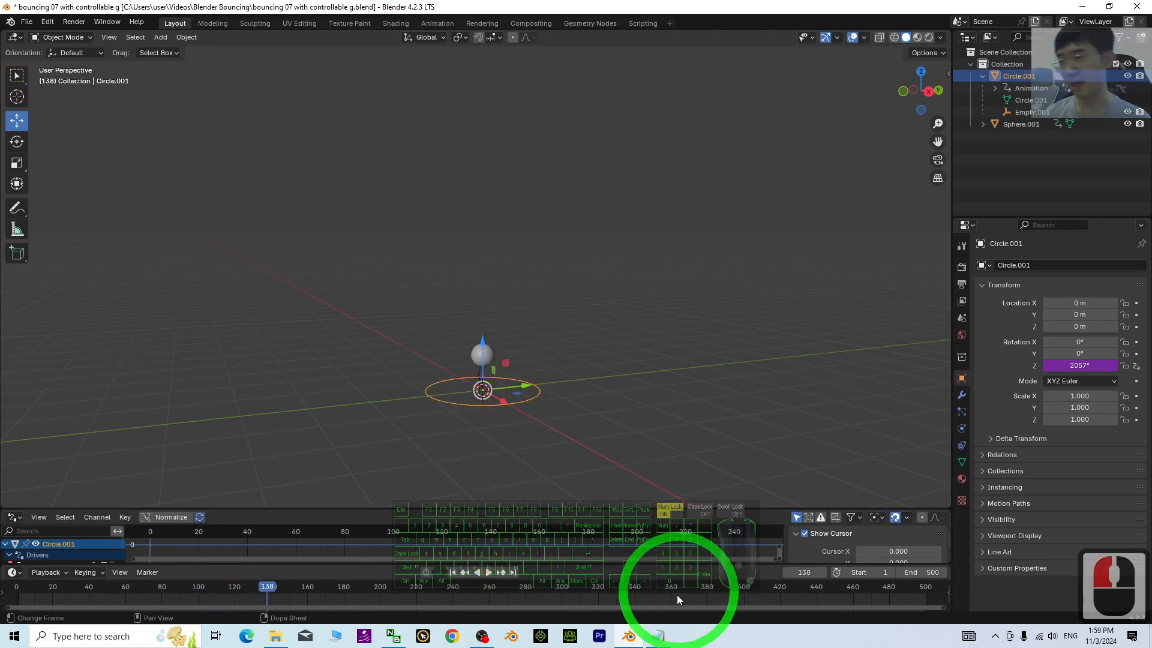
# - Switch to the Notepad file bouncing ball.txt and read the basic concept, location driver and rotation driver equations
pyautogui.click(666, 638)
pyautogui.keyDown('ctrl'); pyautogui.scroll(3, 643, 160); pyautogui.keyUp('ctrl')
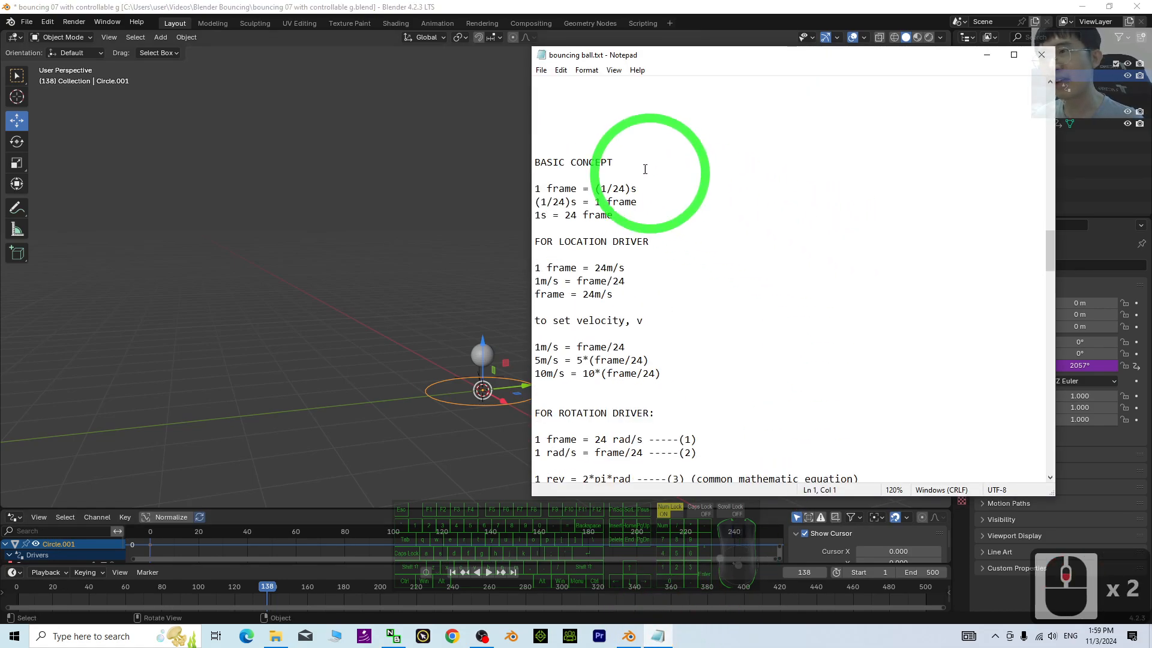
pyautogui.moveTo(642, 55); pyautogui.dragTo(519, 76)
pyautogui.moveTo(414, 169); pyautogui.dragTo(516, 170)
pyautogui.click(515, 171)
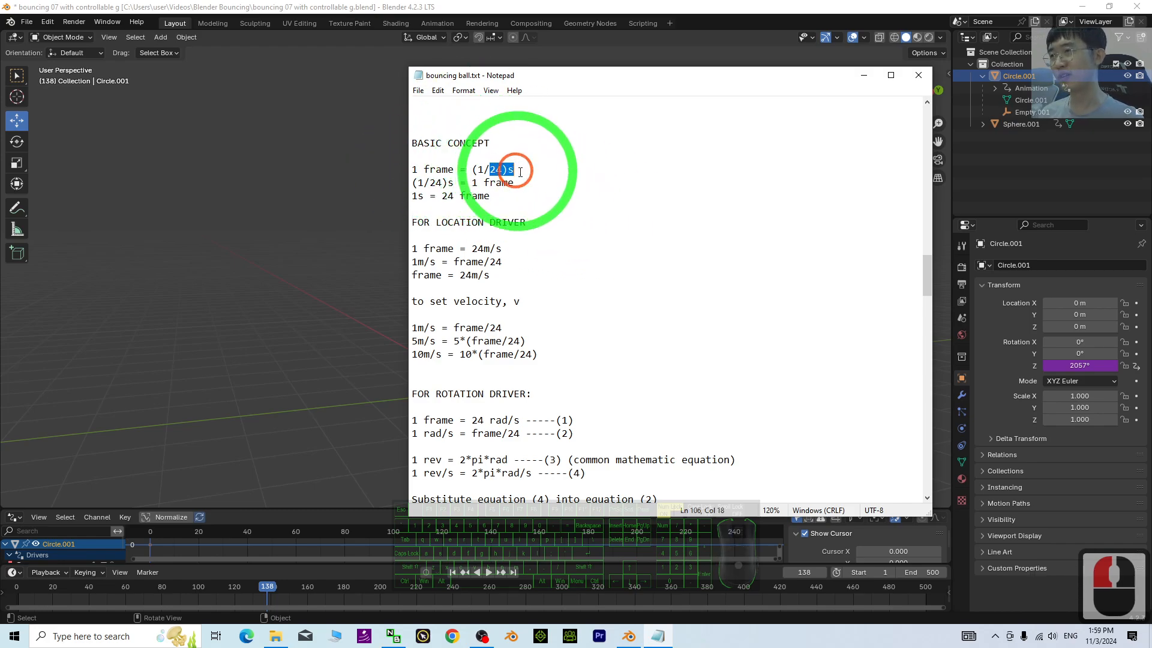
pyautogui.click(538, 184)
pyautogui.scroll(-3, 508, 221)
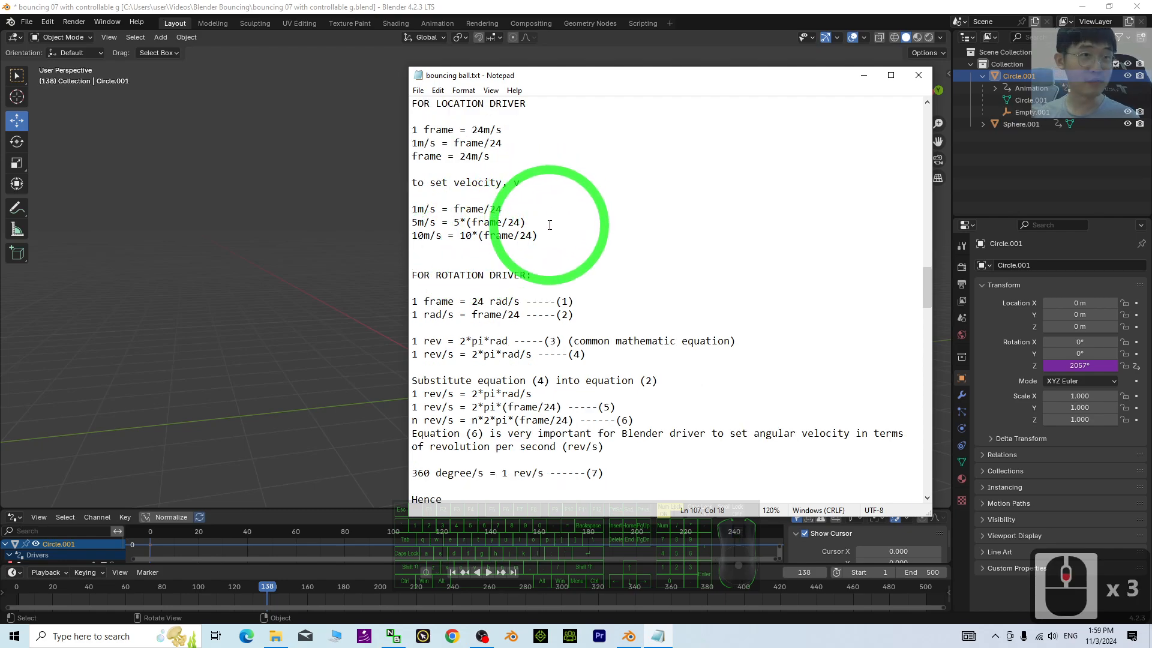
pyautogui.scroll(-2, 551, 227)
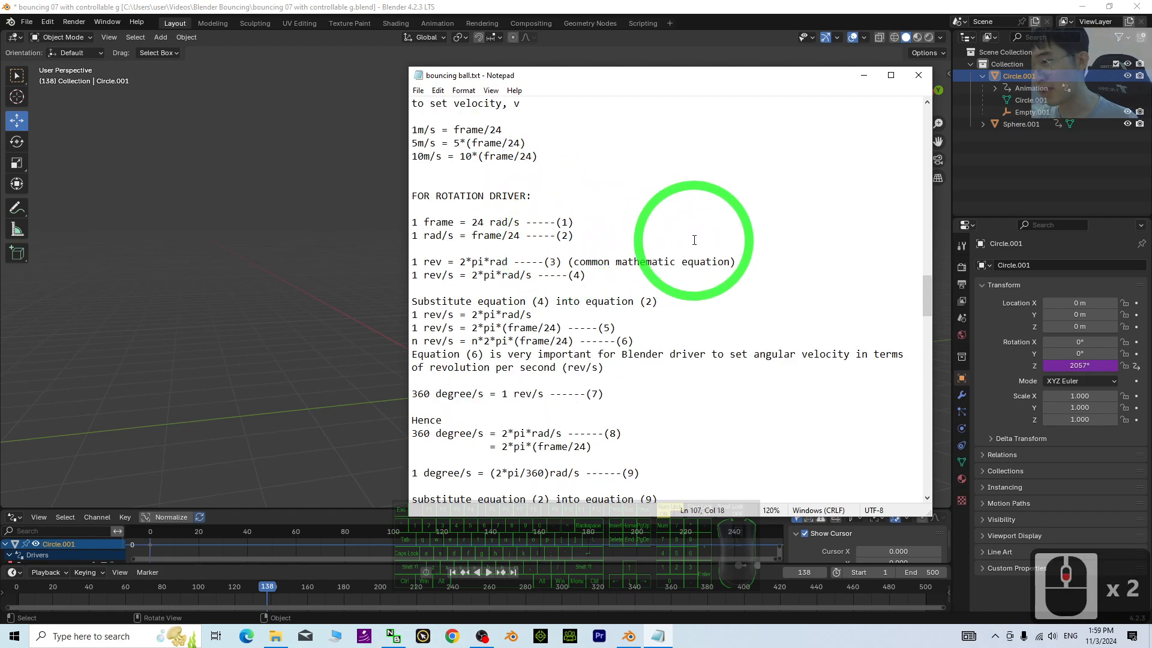
pyautogui.scroll(-2, 563, 192)
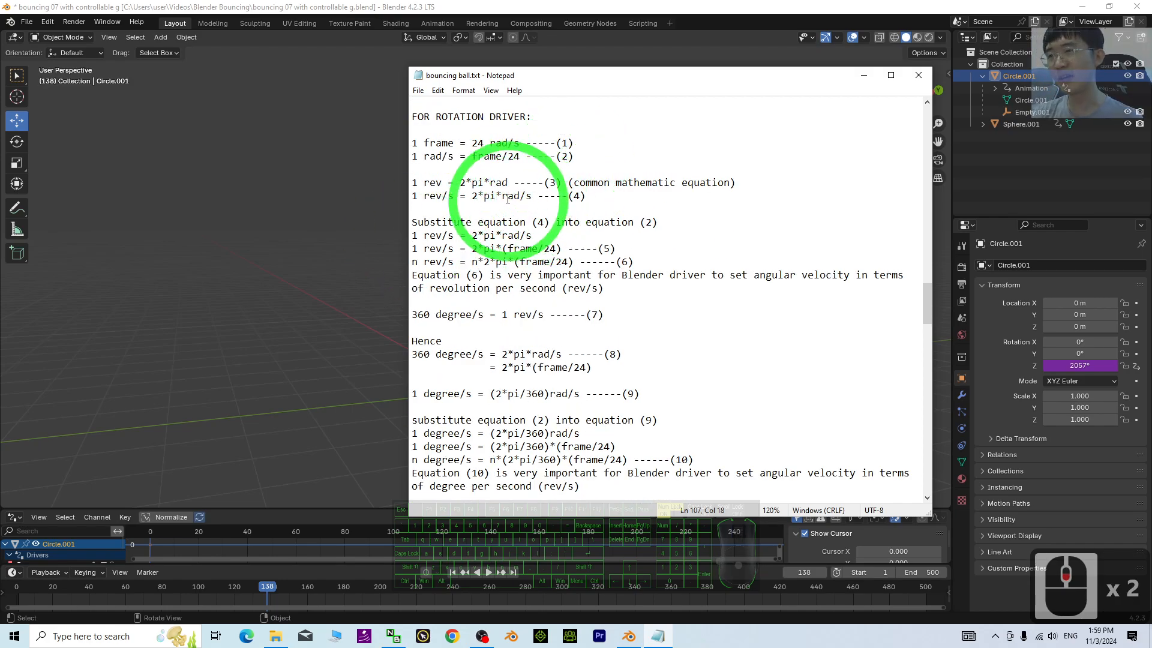
# - Look through the bouncing ball, damping and gravity equations in the notes down to the Finalized section
pyautogui.moveTo(507, 198); pyautogui.dragTo(691, 367)
pyautogui.scroll(-9, 719, 376)
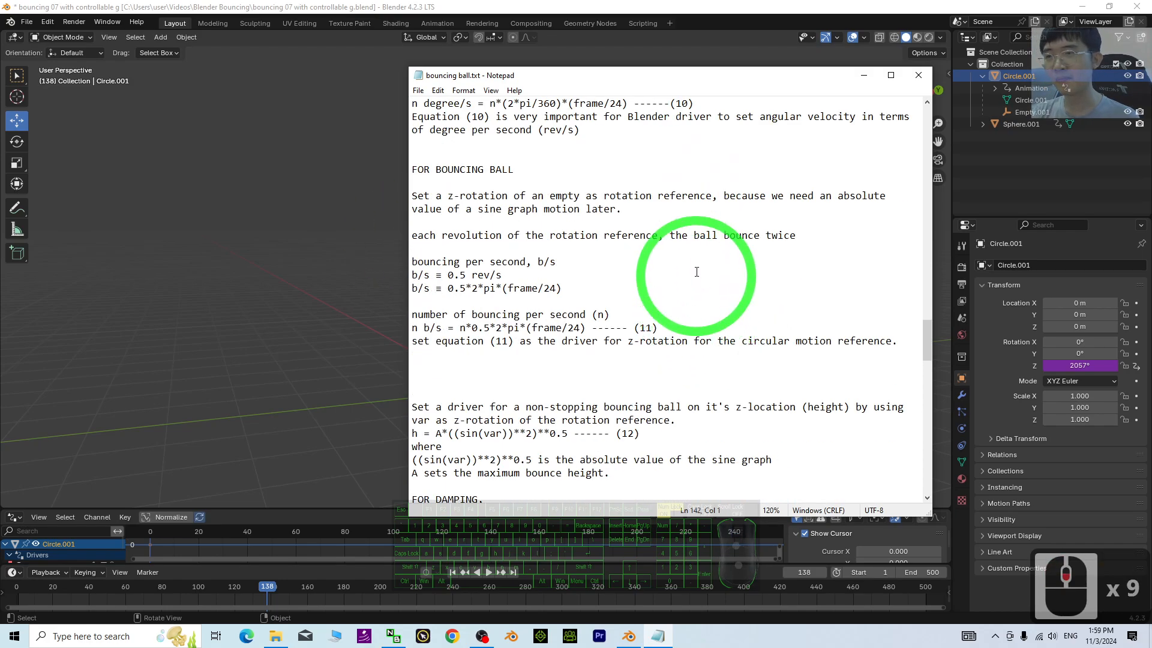
pyautogui.scroll(-3, 695, 270)
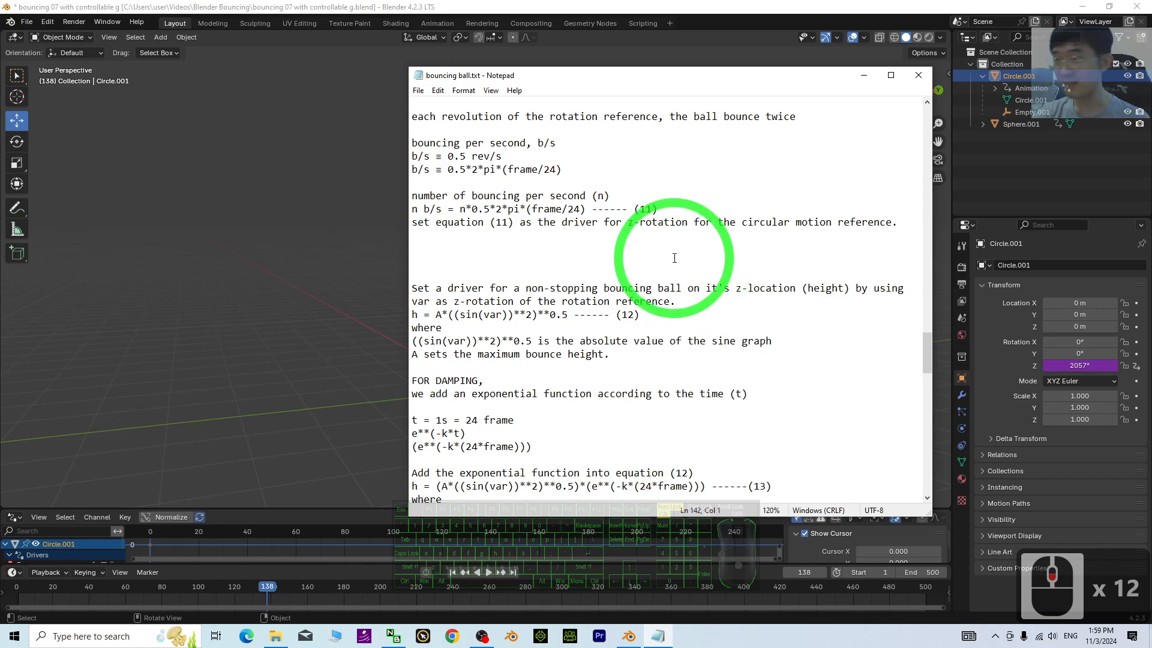
pyautogui.scroll(-20, 674, 258)
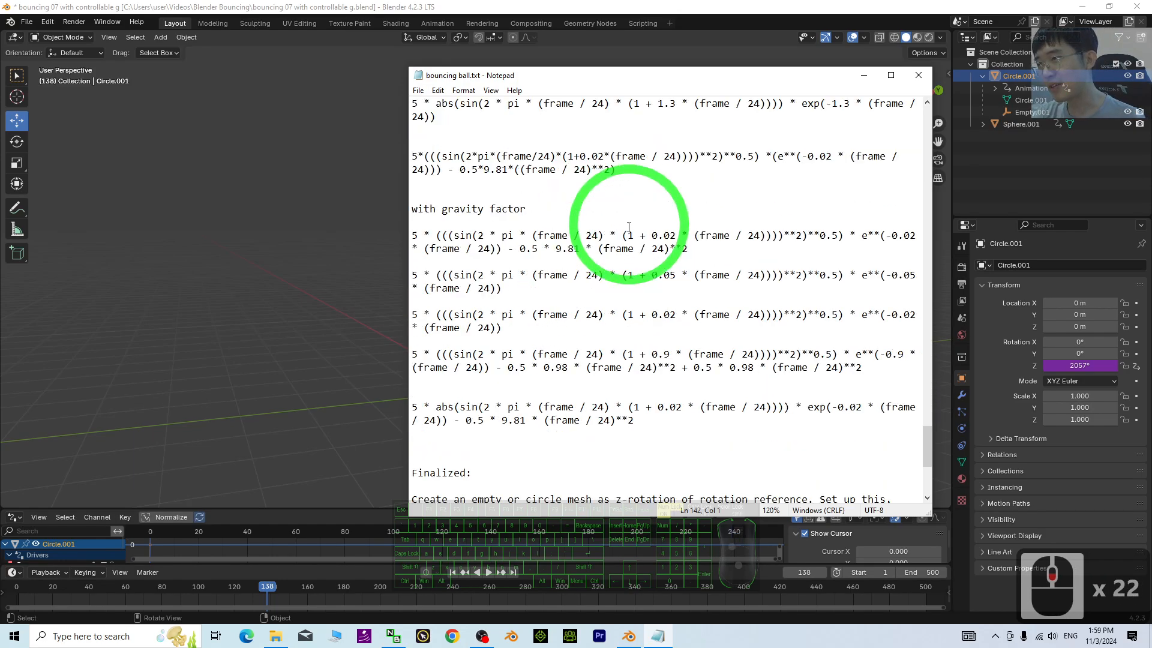
pyautogui.scroll(-11, 627, 234)
# - Review the Finalized section of the notes, focusing on the z-rotation formula of the rotation reference
pyautogui.moveTo(545, 470); pyautogui.dragTo(390, 219)
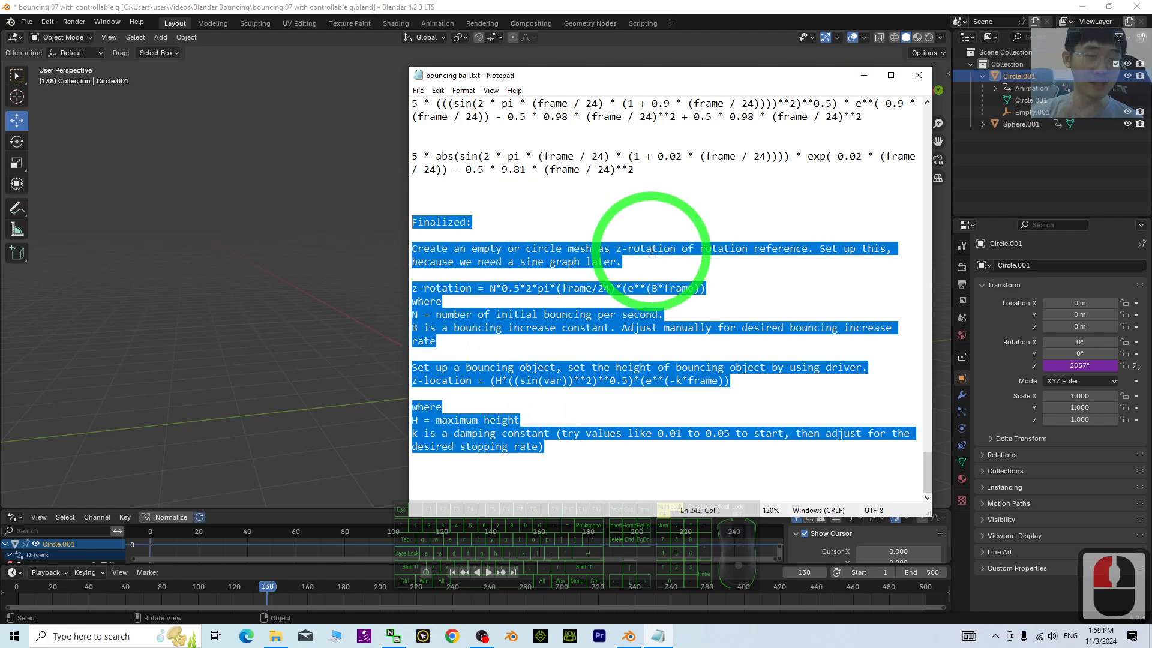
pyautogui.scroll(20, 629, 258)
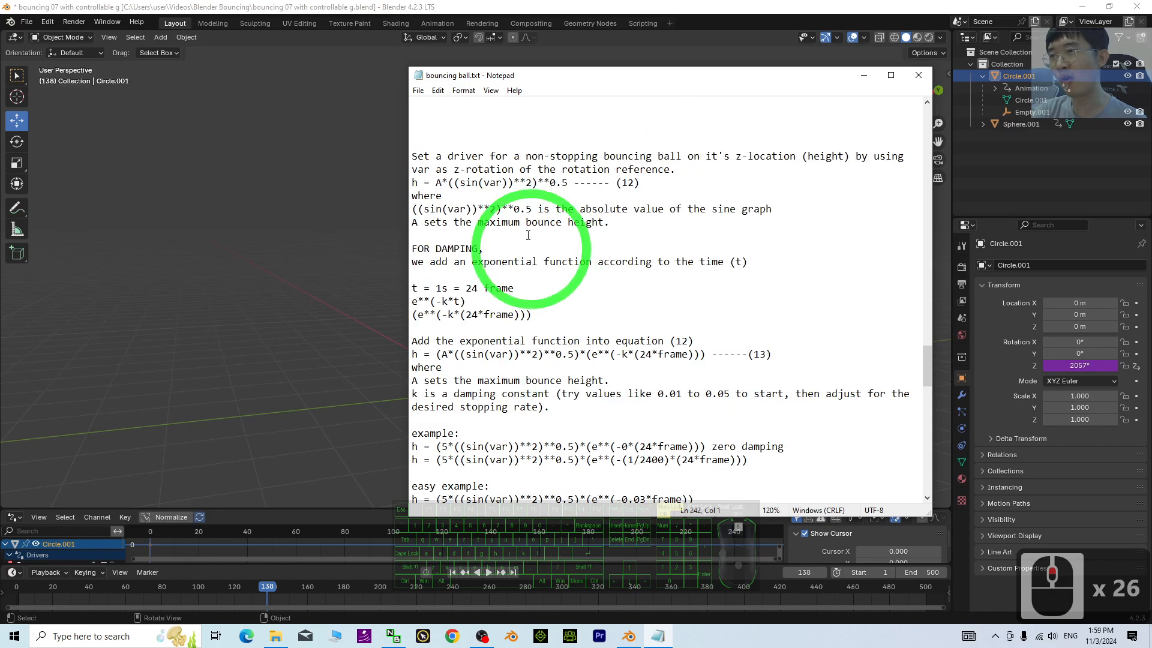
pyautogui.scroll(-20, 619, 330)
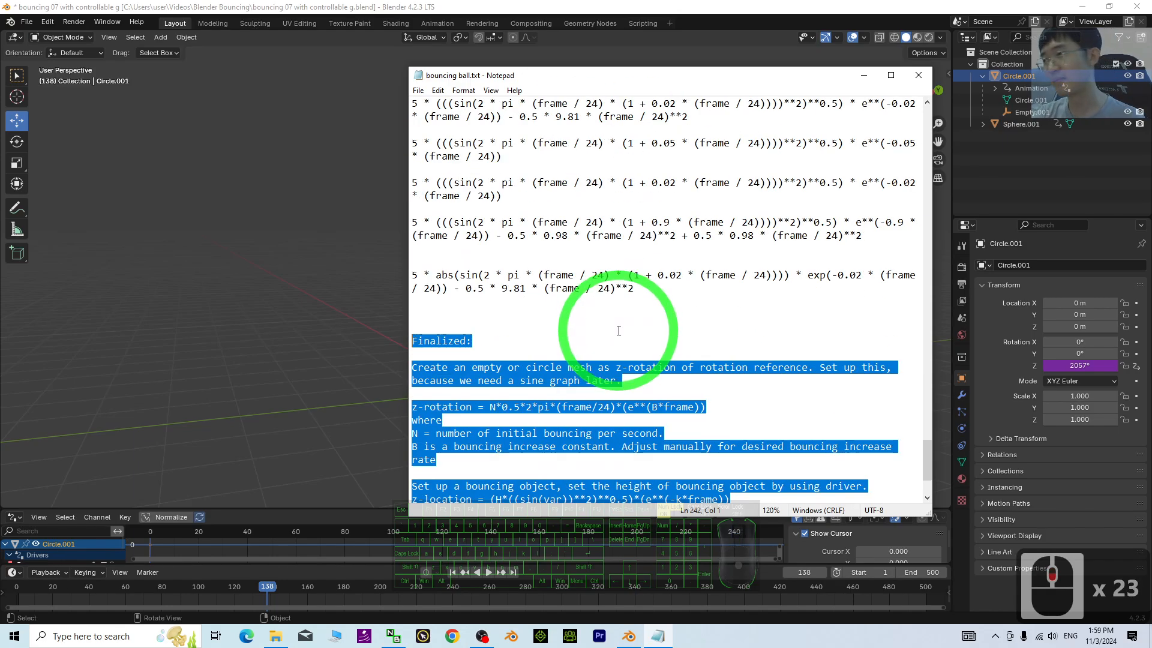
pyautogui.scroll(-6, 619, 330)
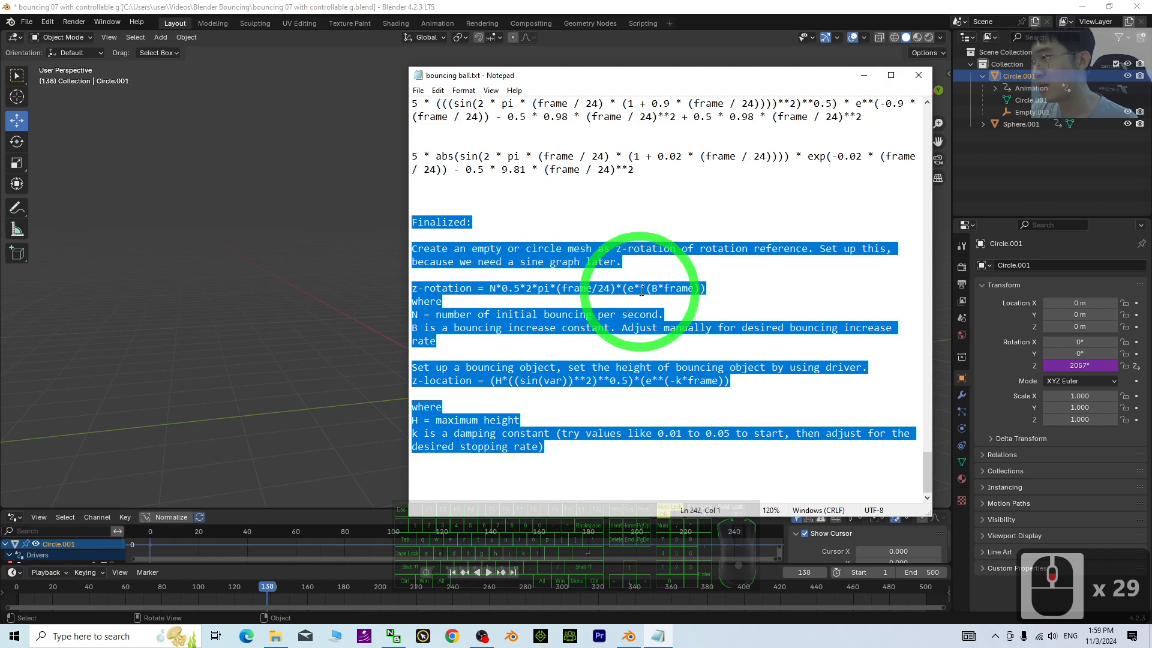
pyautogui.moveTo(714, 289); pyautogui.dragTo(414, 290)
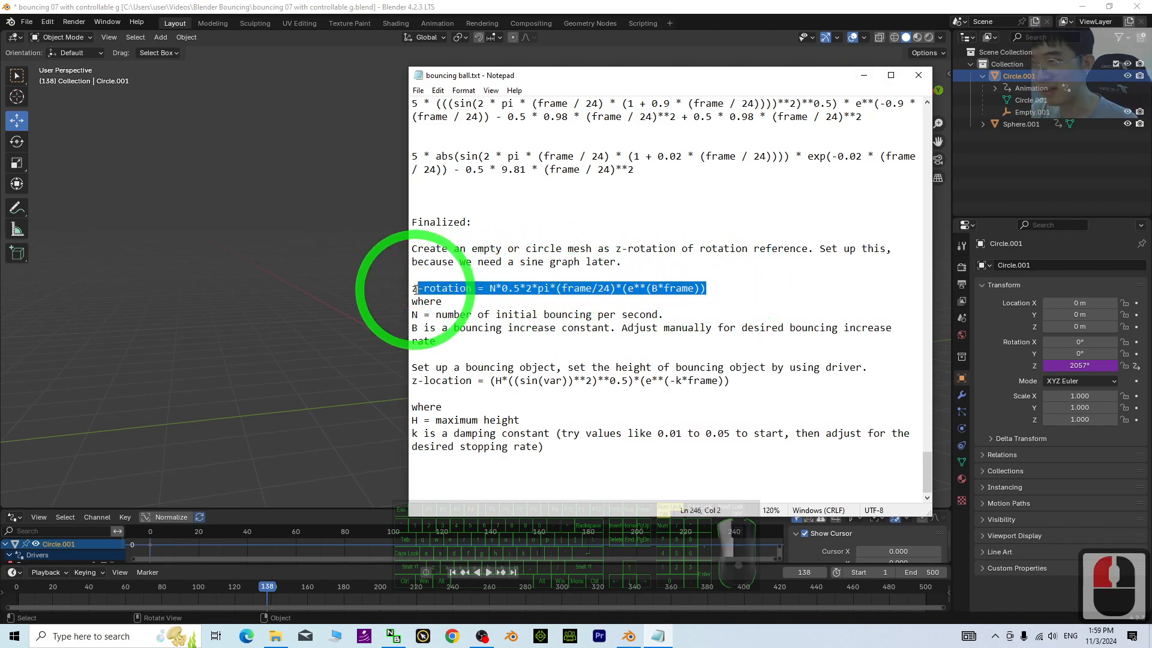
pyautogui.click(766, 302)
# - Move the notes aside and start a new default Blender scene, discarding the unsaved changes to the current file
pyautogui.moveTo(698, 76); pyautogui.dragTo(1151, 118)
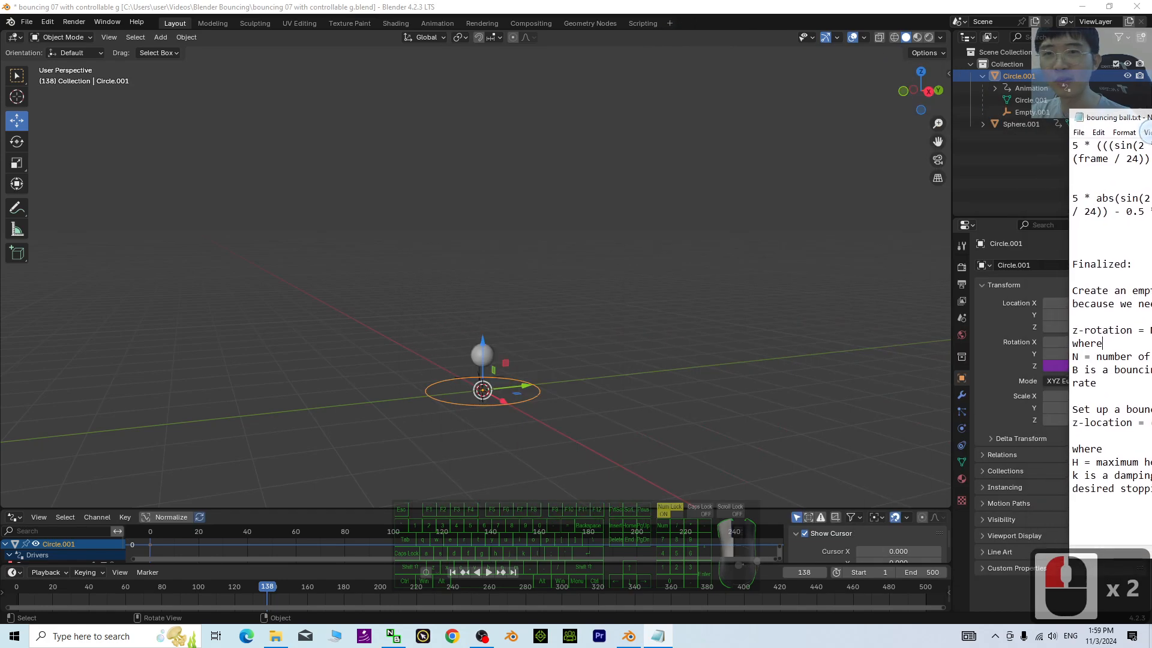
pyautogui.click(1054, 129)
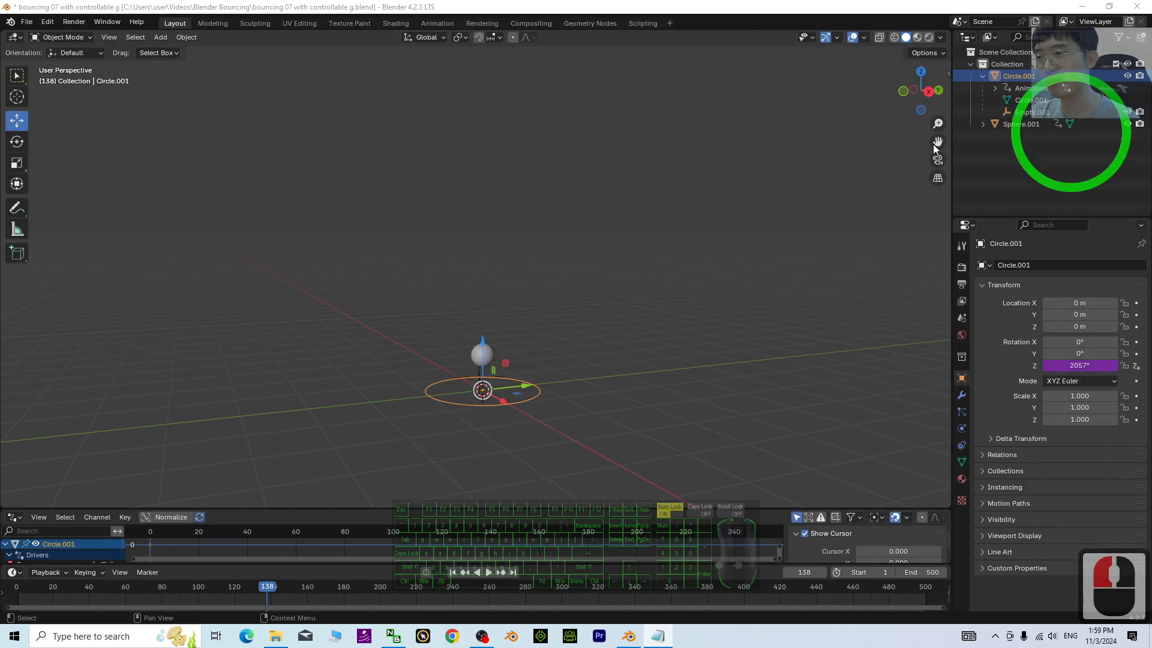
pyautogui.click(24, 21)
pyautogui.click(48, 34)
pyautogui.click(200, 36)
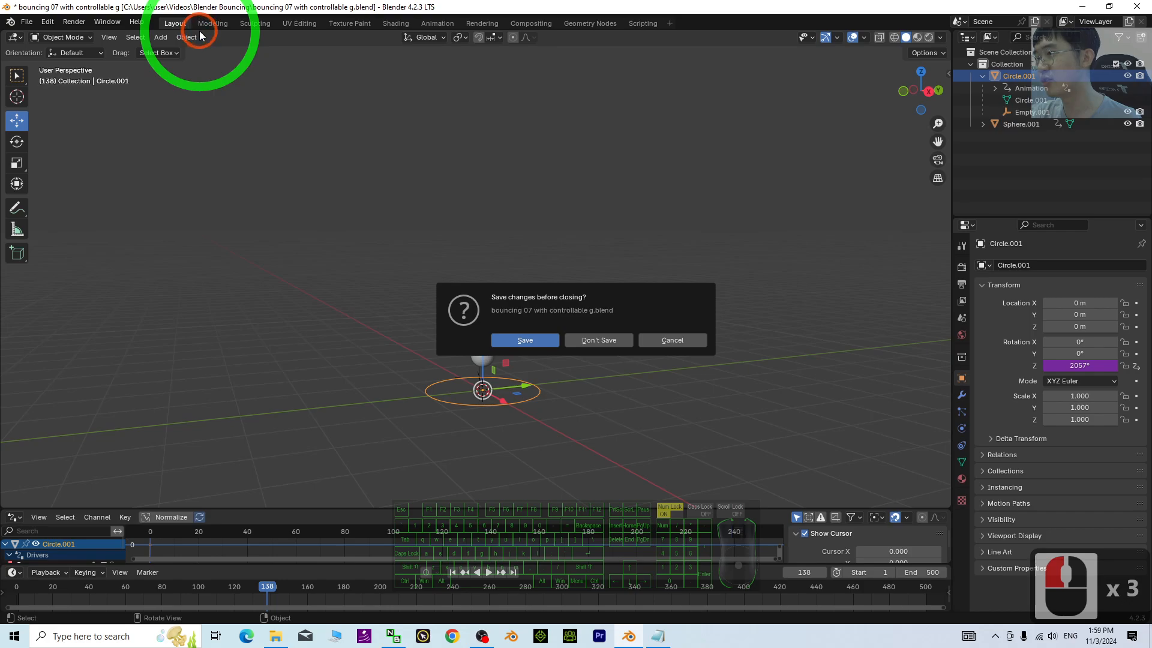
pyautogui.click(596, 337)
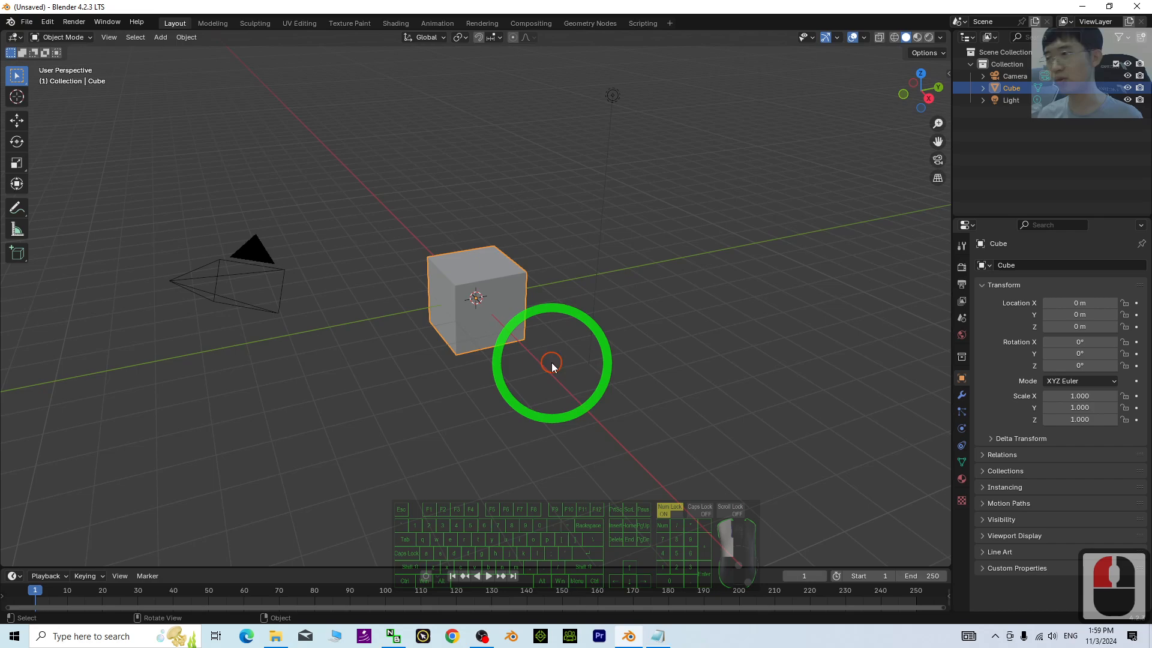
# - Bring the notes back into view and read the instruction about creating an empty or circle mesh as rotation reference
pyautogui.click(504, 444)
pyautogui.moveTo(1151, 103); pyautogui.dragTo(665, 105)
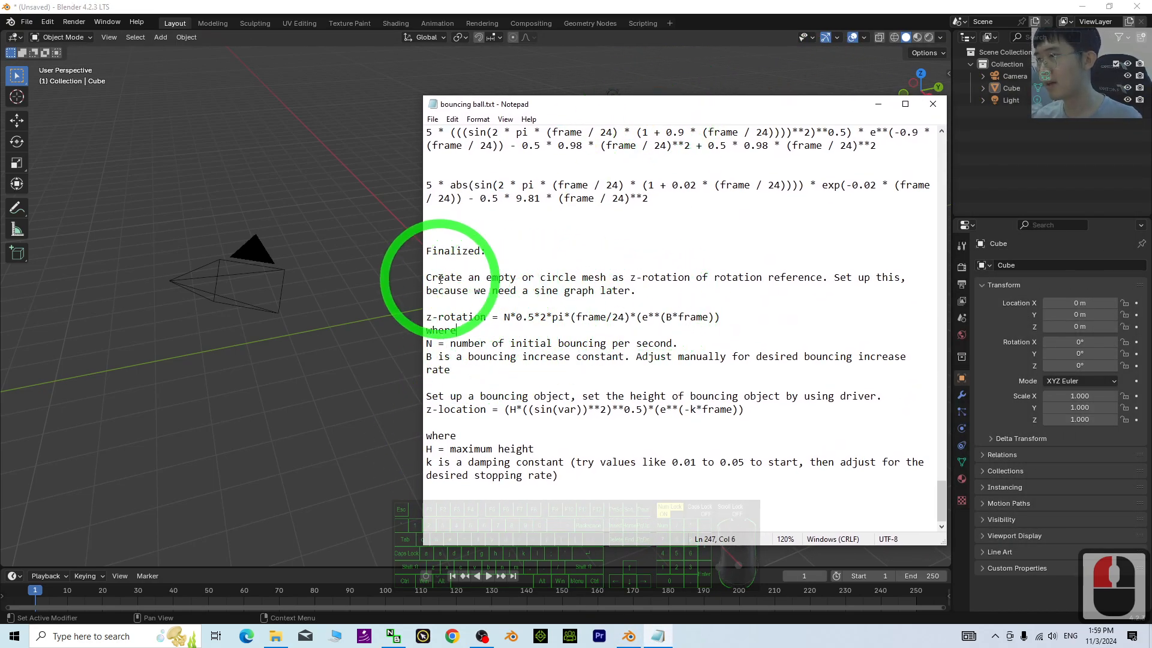
pyautogui.moveTo(431, 277); pyautogui.dragTo(714, 277)
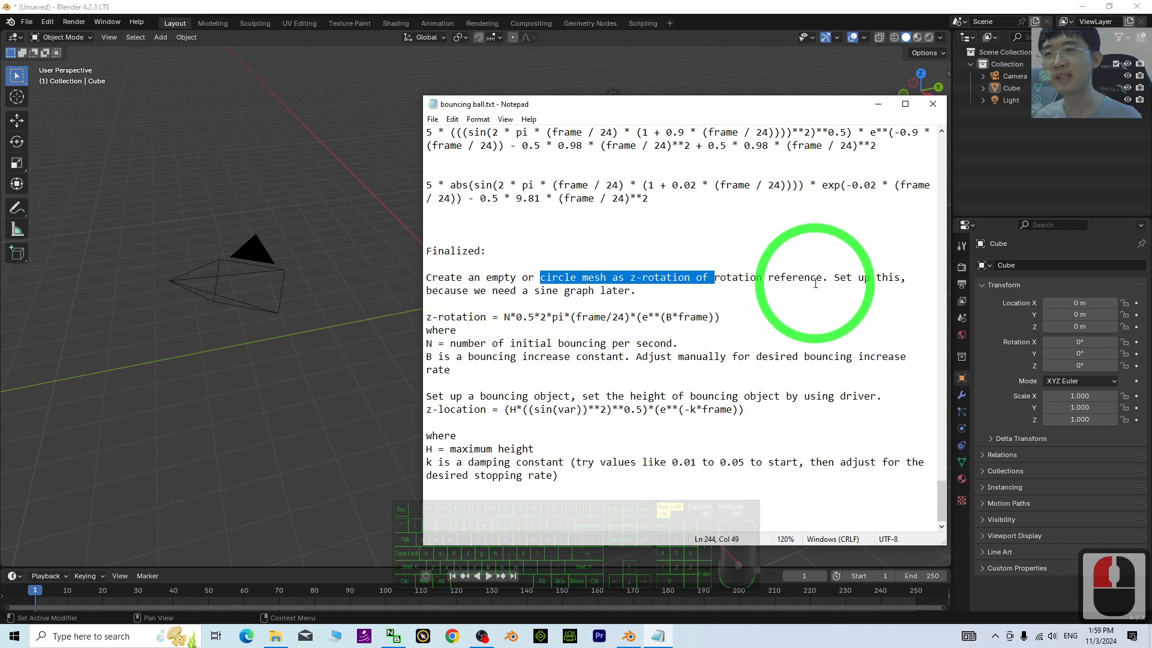
pyautogui.moveTo(828, 277); pyautogui.dragTo(757, 277)
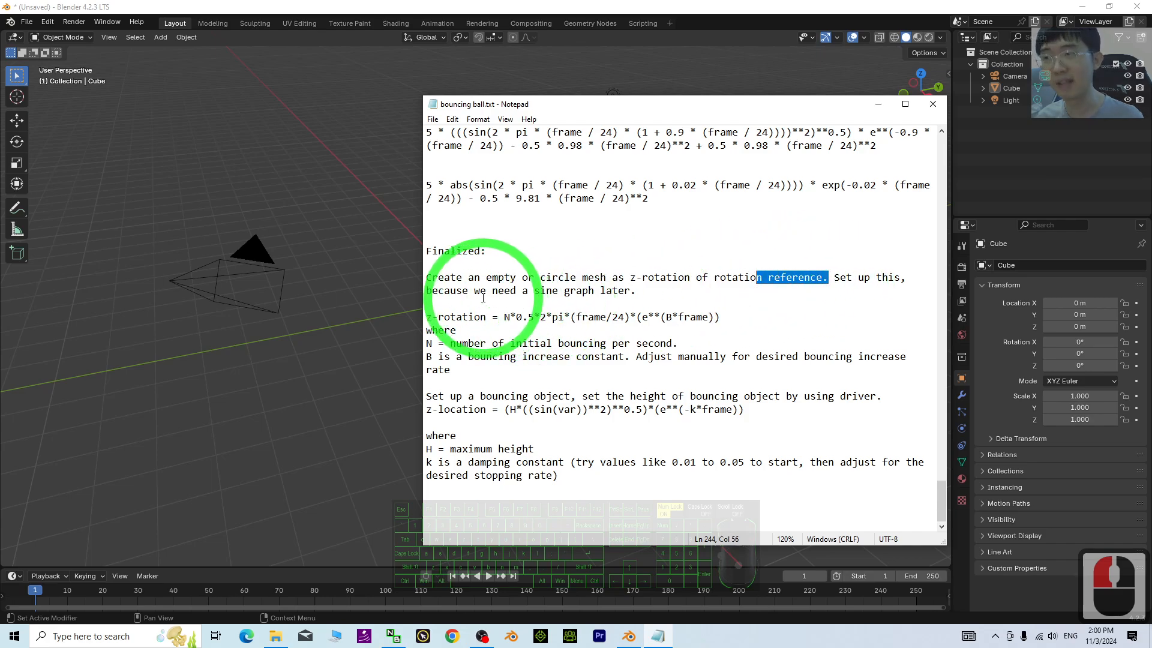
pyautogui.moveTo(480, 291); pyautogui.dragTo(636, 290)
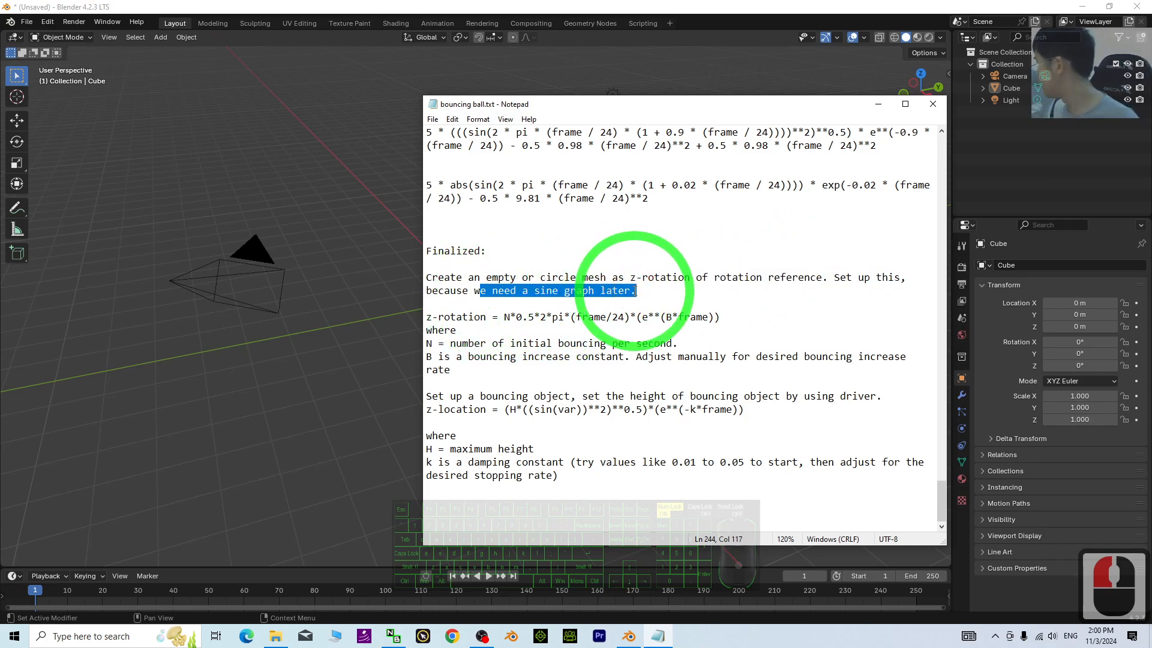
pyautogui.click(714, 85)
# - Return to Blender and delete all default objects: the camera, cube and light
pyautogui.click(380, 409)
pyautogui.click(384, 395)
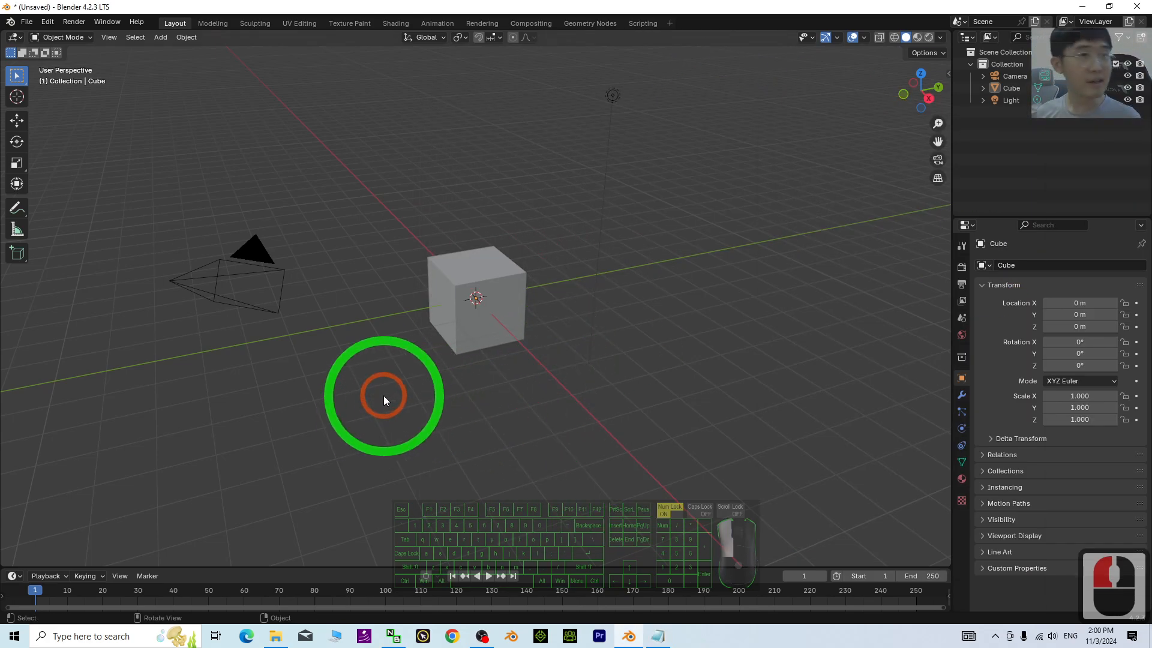
pyautogui.press('a')
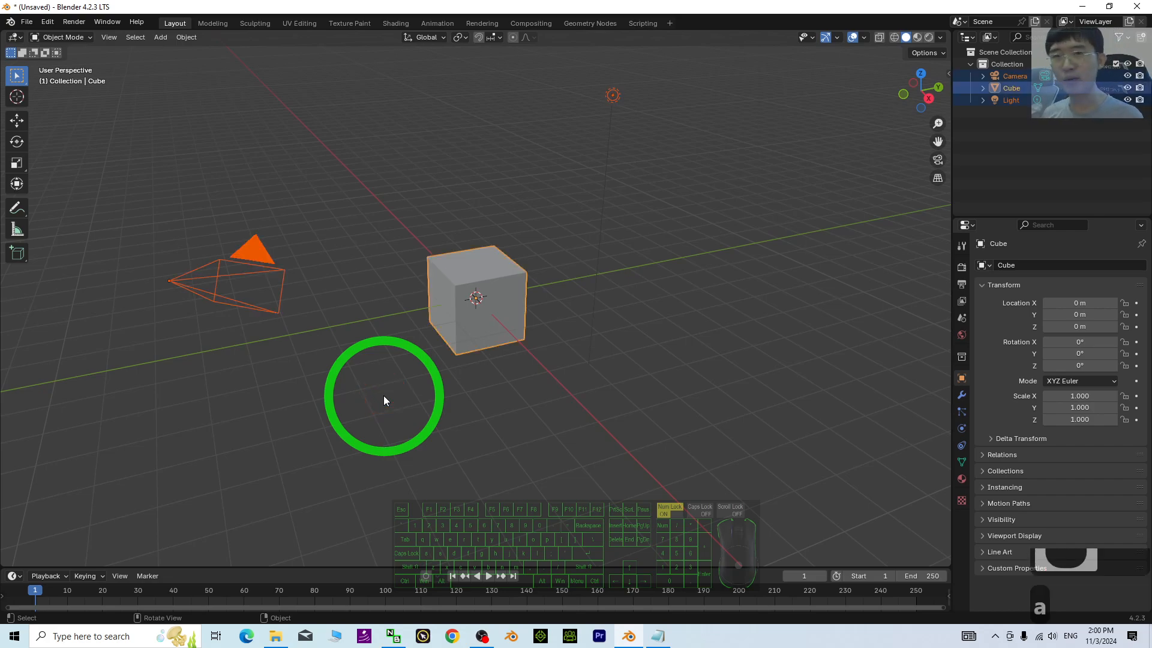
pyautogui.press('Delete')
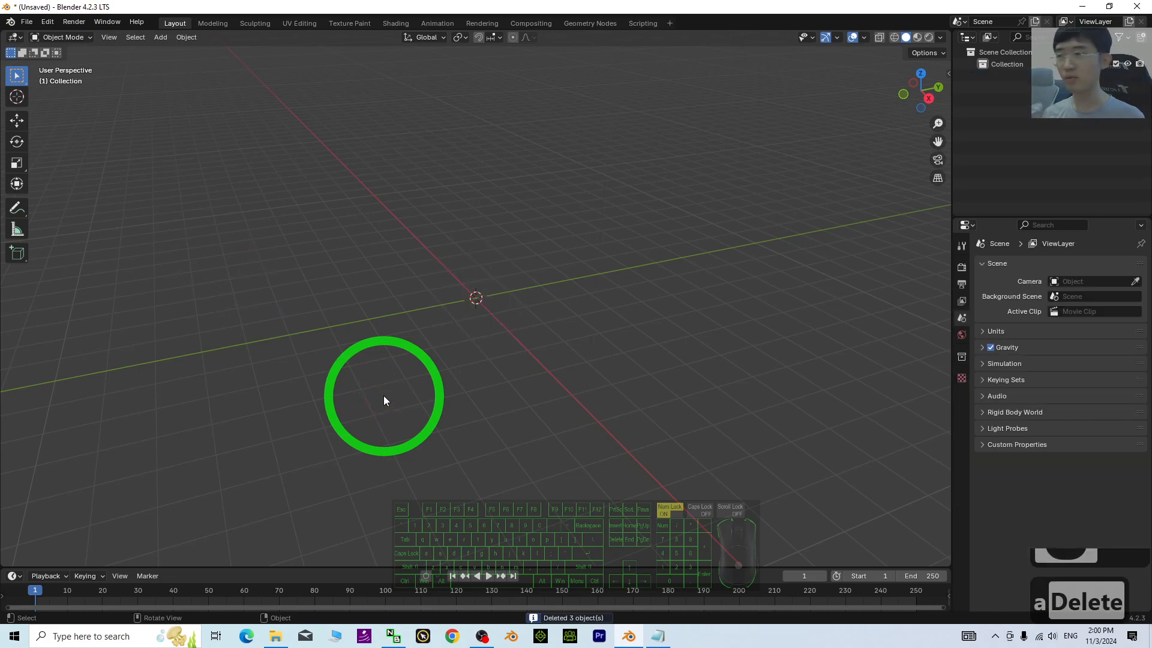
# - Add a circle mesh at the world origin
pyautogui.click(162, 38)
pyautogui.click(179, 53)
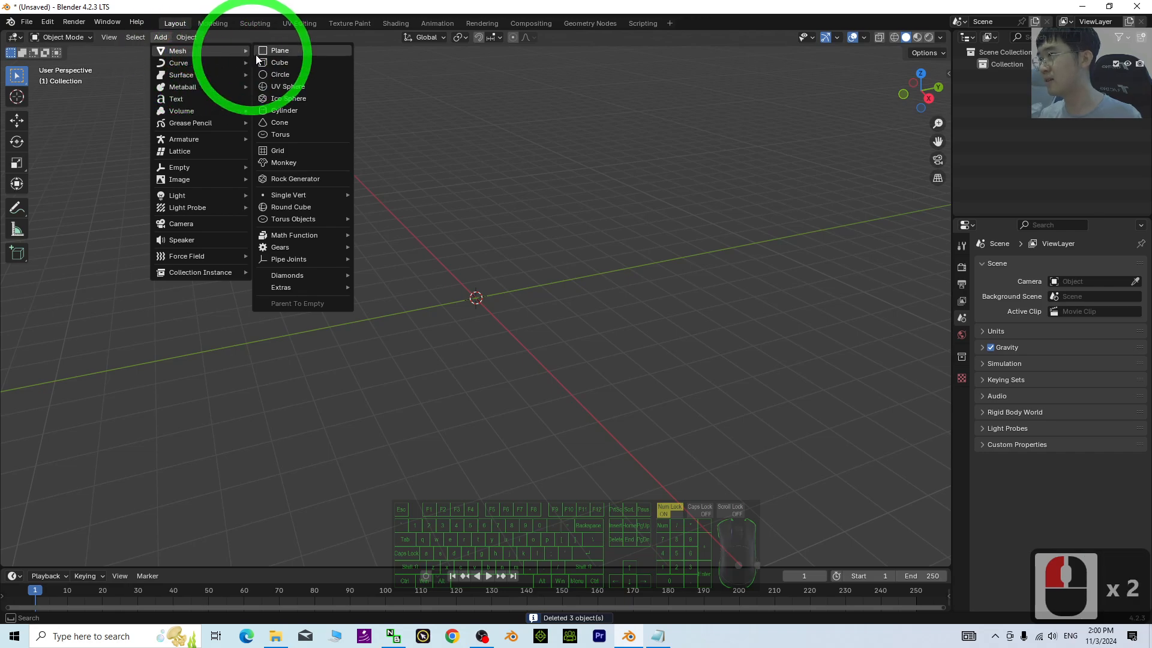
pyautogui.click(286, 75)
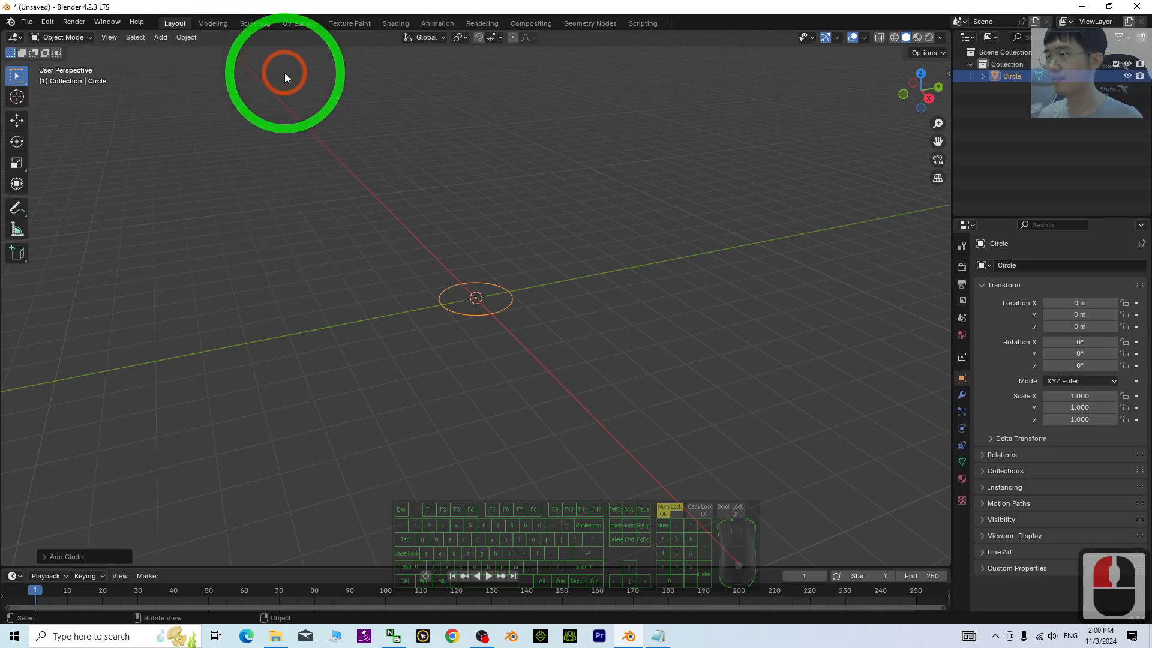
# - Add a plain axes empty at the circle's center and scale it down uniformly to about 0.298
pyautogui.scroll(8, 624, 327)
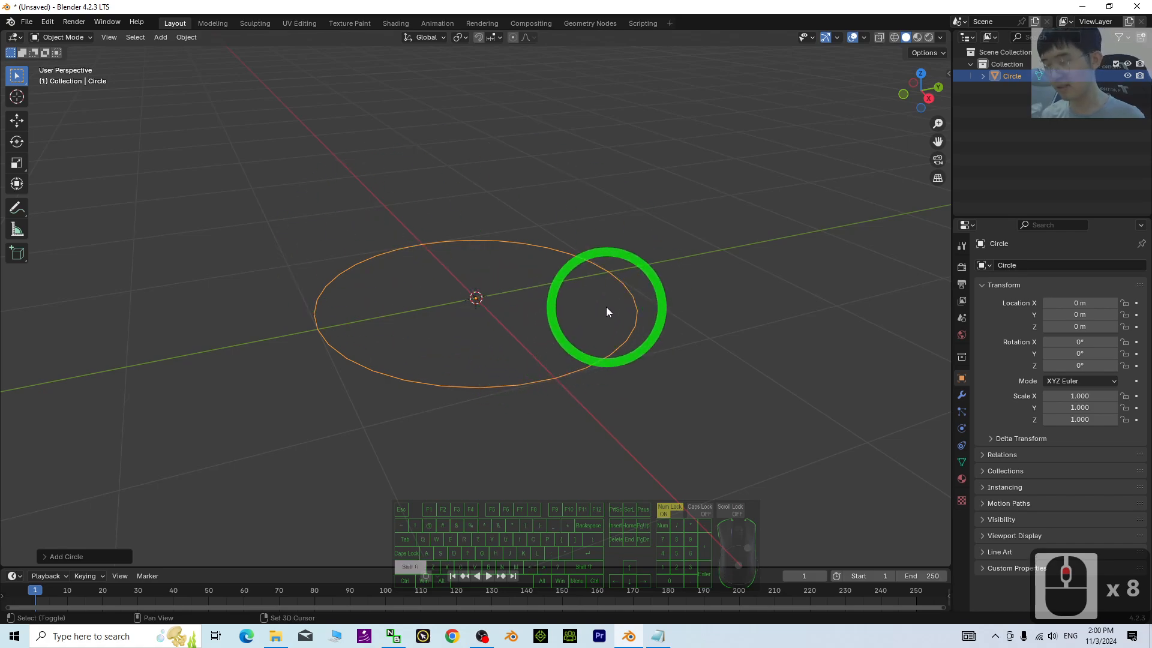
pyautogui.keyDown('shift'); pyautogui.moveTo(546, 281); pyautogui.dragTo(528, 301, button='middle'); pyautogui.keyUp('shift')
pyautogui.click(164, 37)
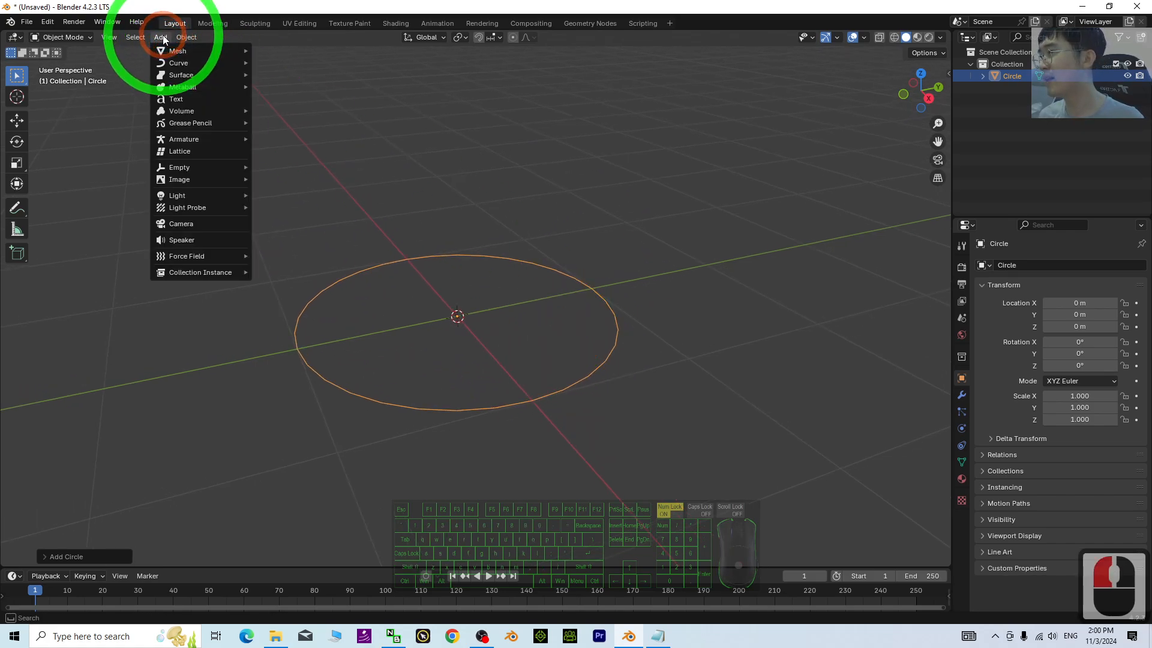
pyautogui.moveTo(180, 168)
pyautogui.click(279, 168)
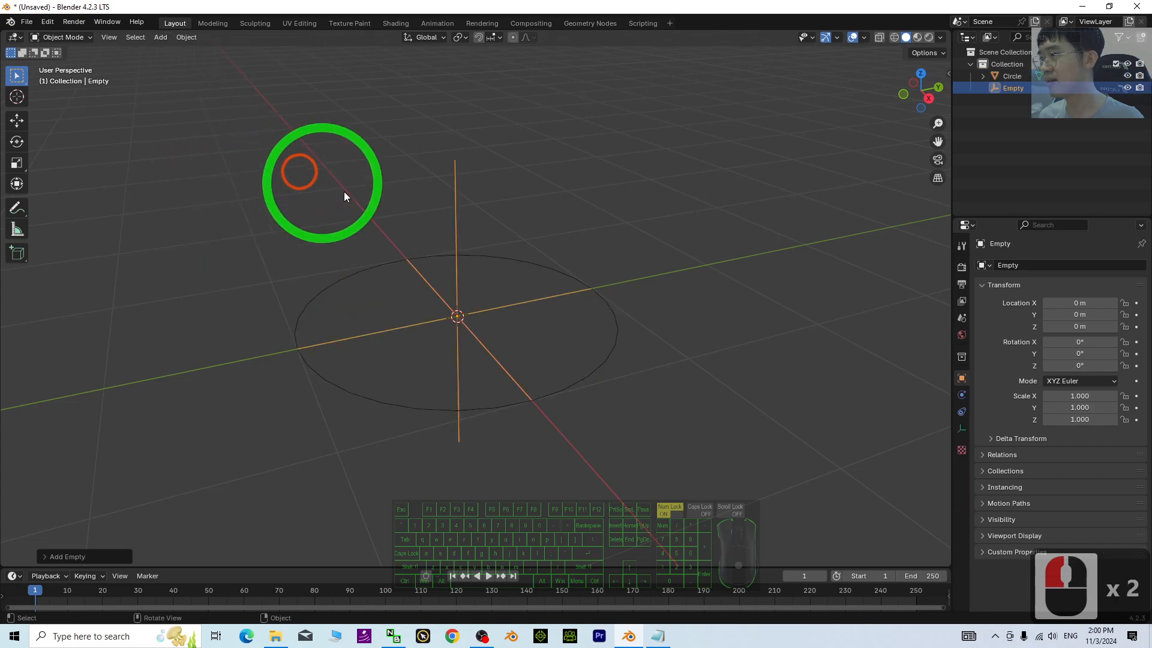
pyautogui.press('s')
pyautogui.click(544, 327)
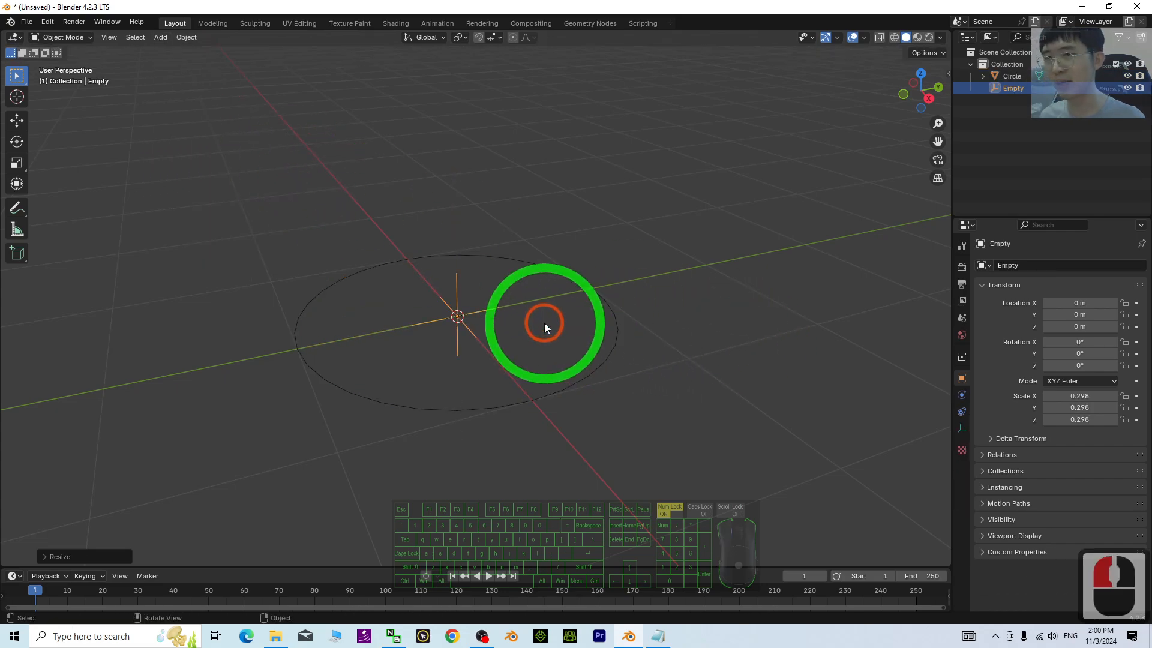
# - Move the empty along the Y axis onto the circle's edge and set its Y location to -1 m
pyautogui.click(4, 120)
pyautogui.click(297, 328)
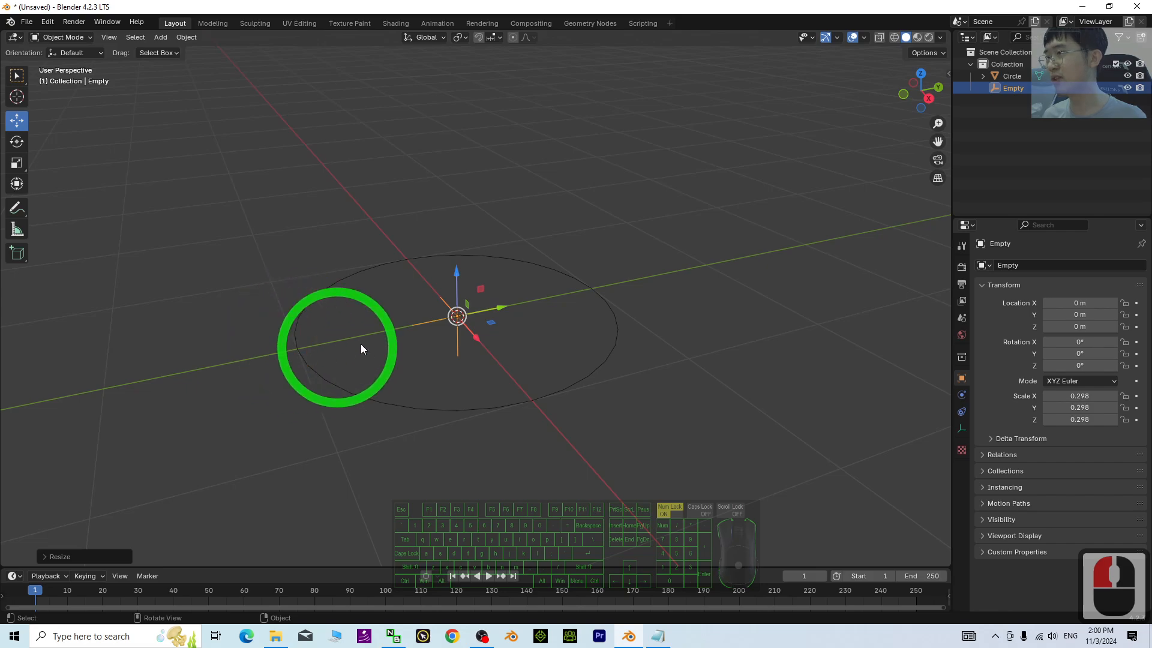
pyautogui.moveTo(500, 307); pyautogui.dragTo(431, 321)
pyautogui.doubleClick(1074, 315)
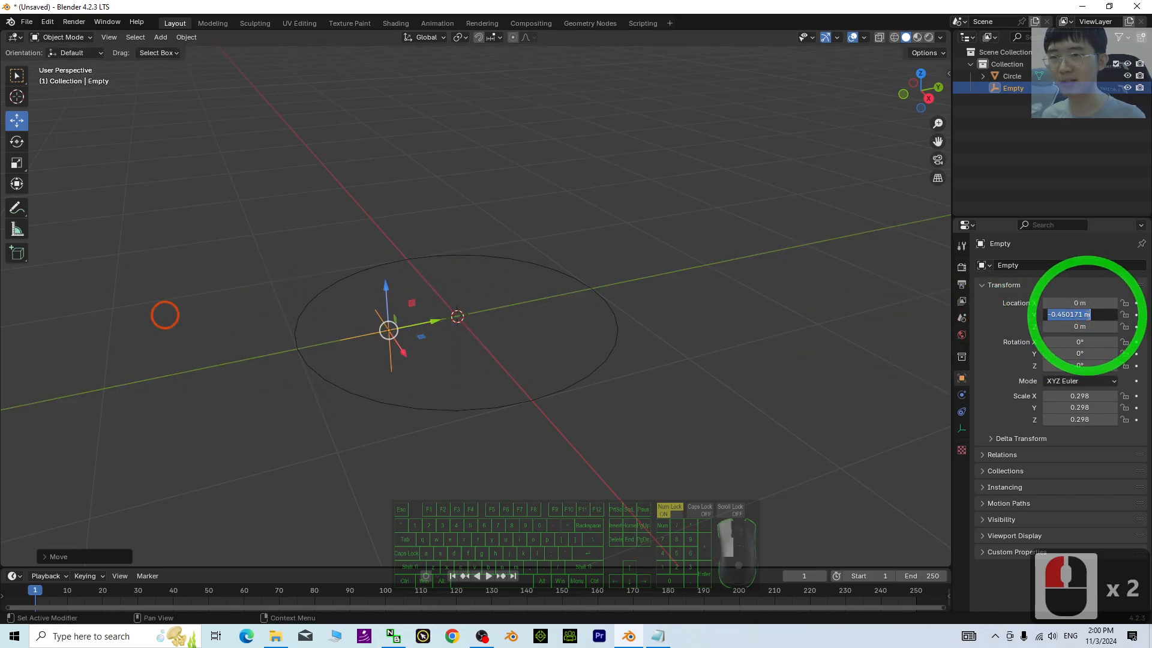
pyautogui.write('-')
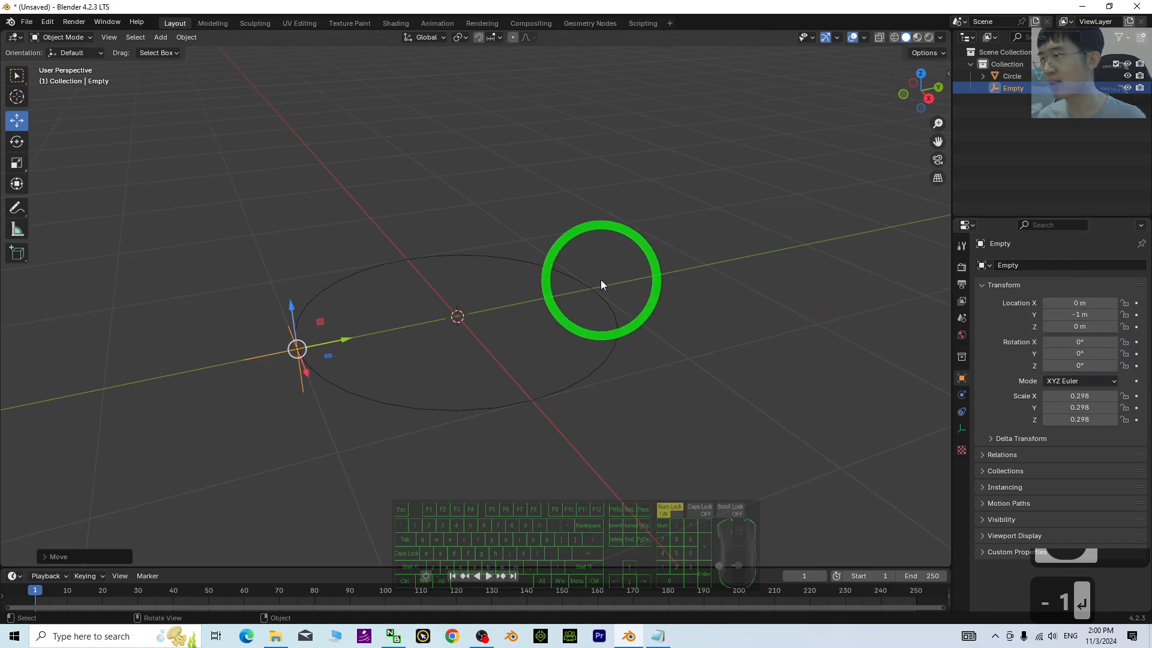
# - Parent the empty to the circle using the Object option
pyautogui.click(276, 355)
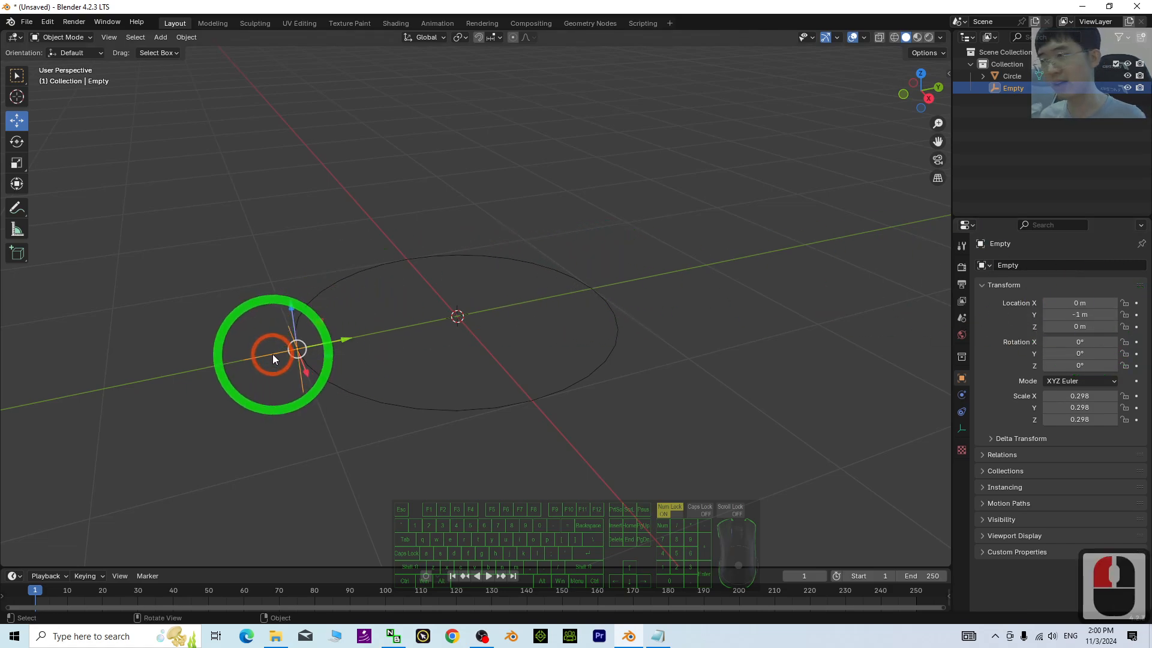
pyautogui.click(271, 354)
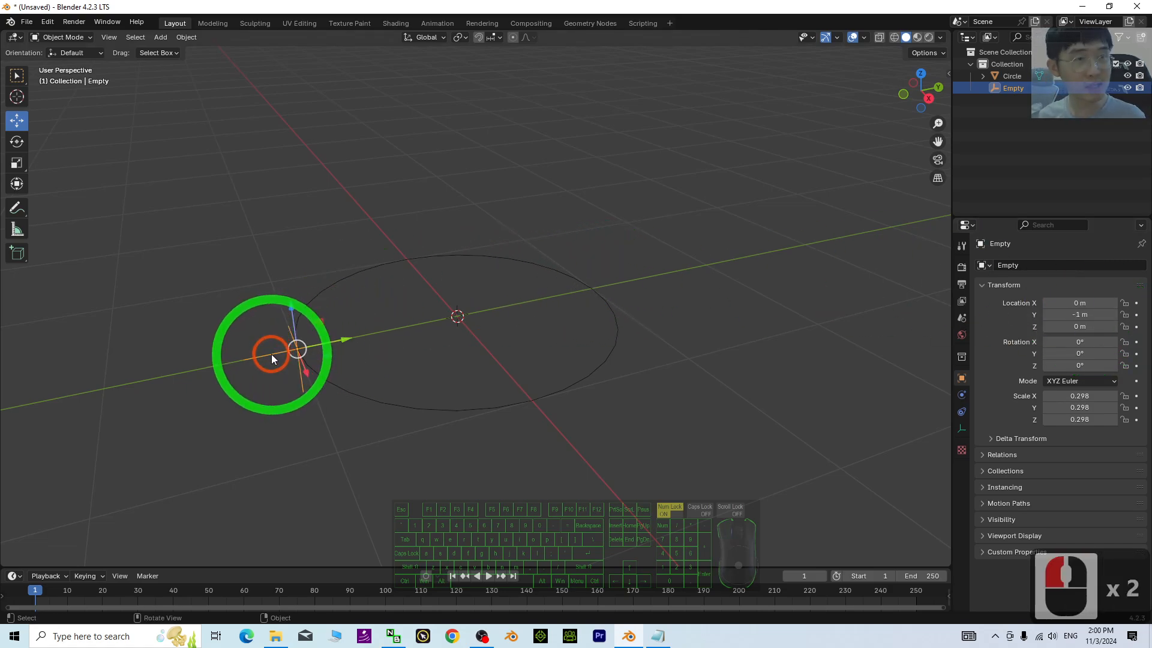
pyautogui.keyDown('shift'); pyautogui.click(433, 408); pyautogui.keyUp('shift')
pyautogui.hotkey('ctrl', 'p')
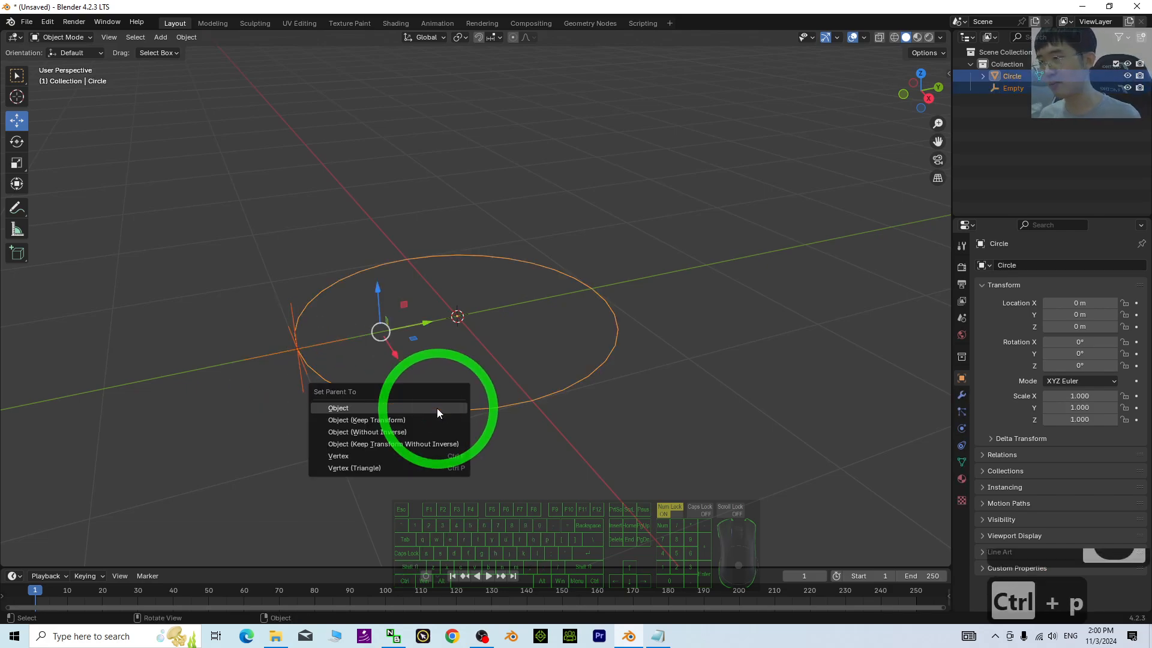
pyautogui.click(438, 408)
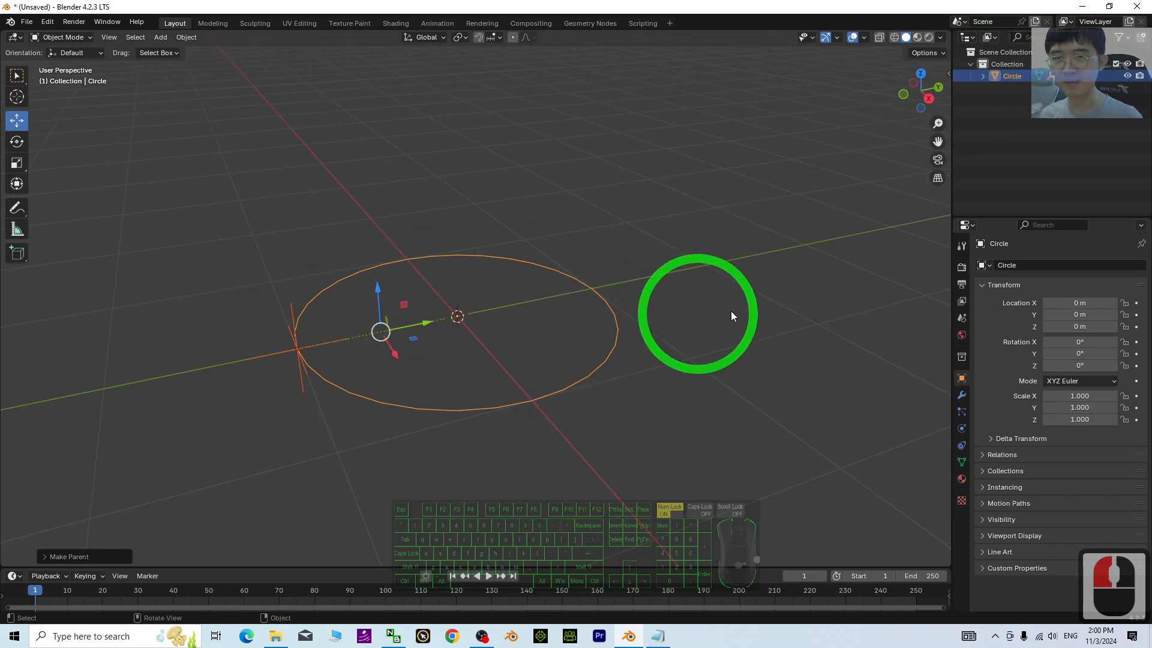
# - Bring the notes back into view and examine the z-rotation formula with its definitions of N and B
pyautogui.moveTo(1151, 98); pyautogui.dragTo(777, 105)
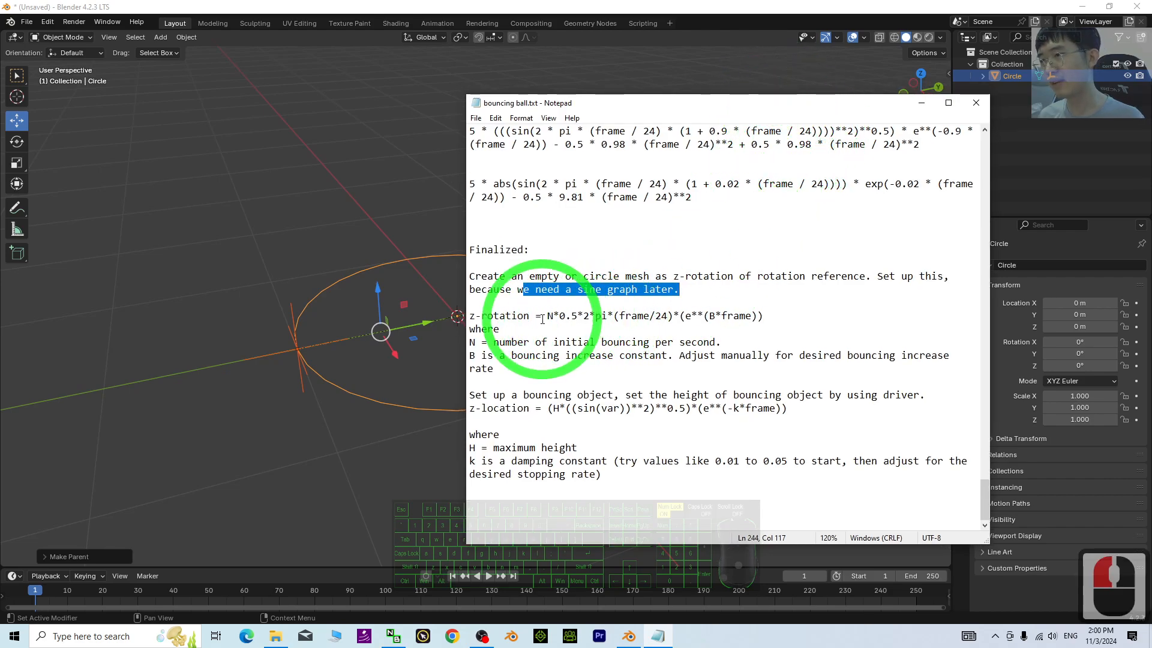
pyautogui.moveTo(548, 316); pyautogui.dragTo(763, 316)
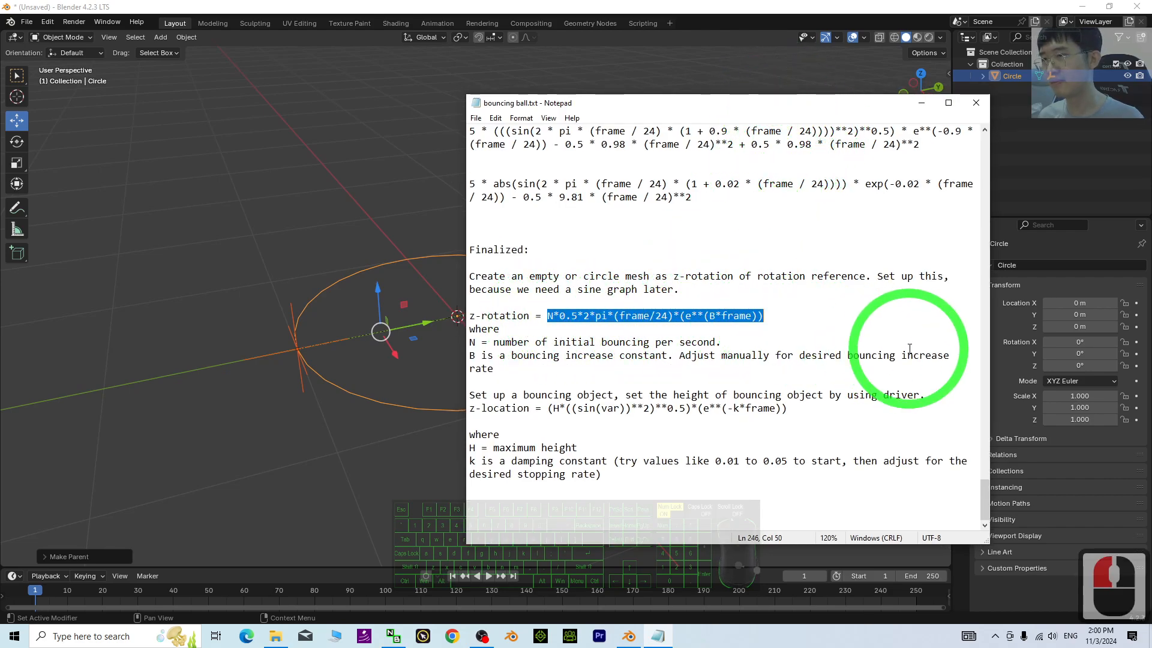
pyautogui.click(966, 327)
pyautogui.click(572, 332)
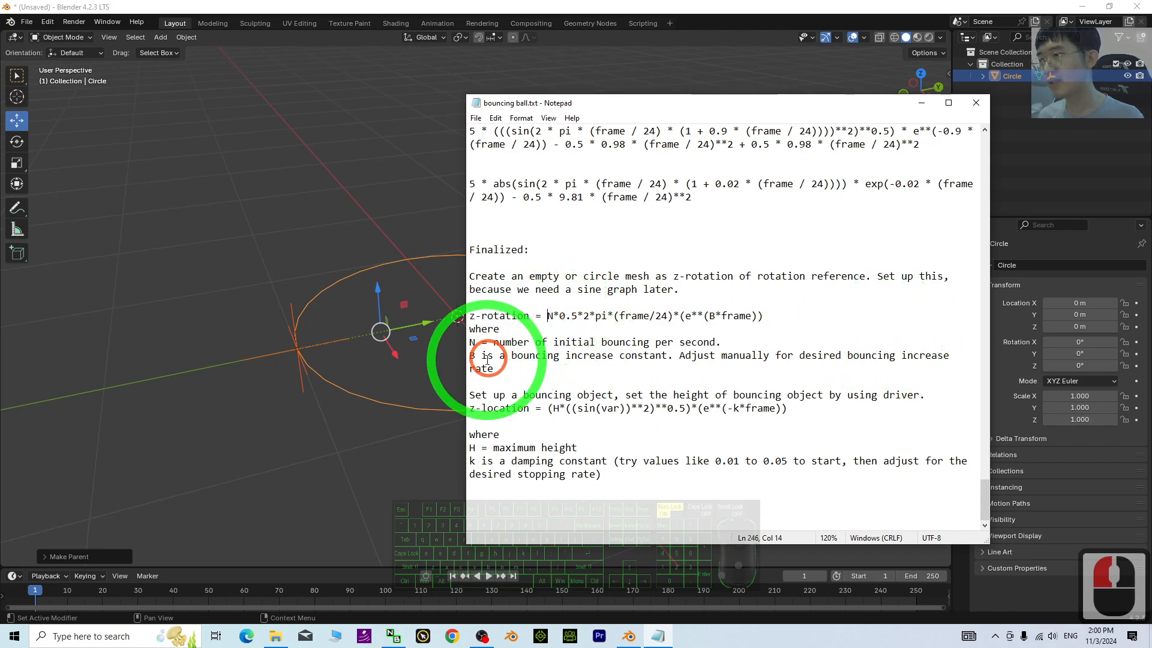
pyautogui.click(548, 315)
pyautogui.moveTo(733, 103); pyautogui.dragTo(637, 113)
pyautogui.moveTo(407, 356); pyautogui.dragTo(636, 351)
pyautogui.click(674, 345)
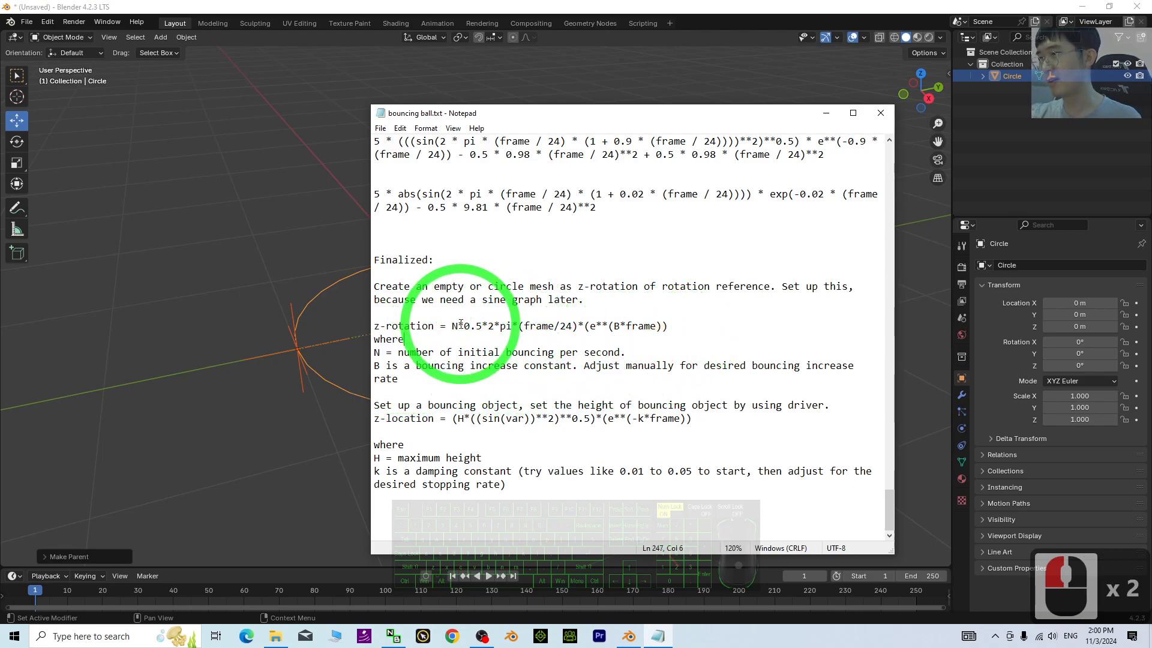
pyautogui.moveTo(447, 326); pyautogui.dragTo(674, 327)
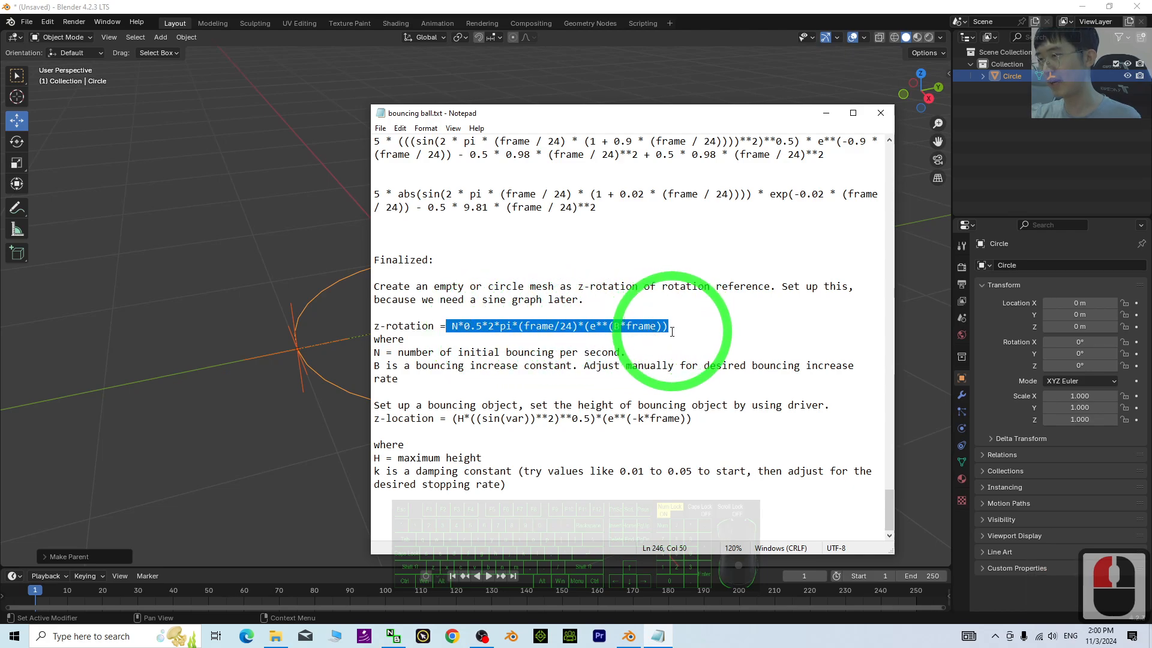
pyautogui.click(672, 332)
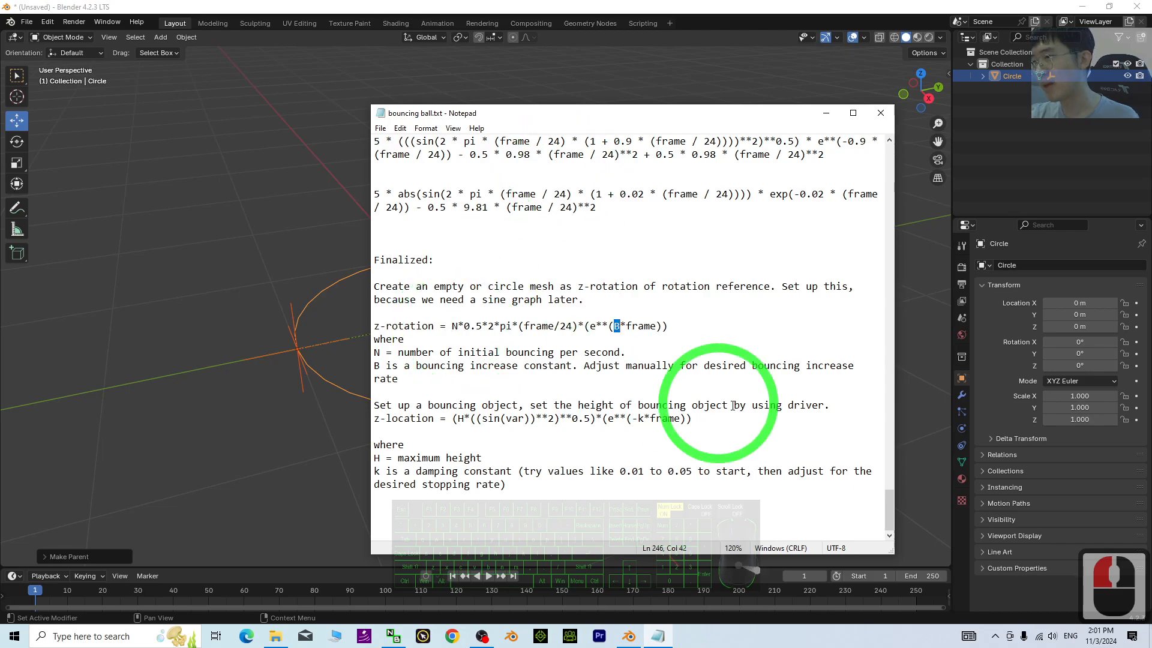
pyautogui.moveTo(696, 325); pyautogui.dragTo(557, 331)
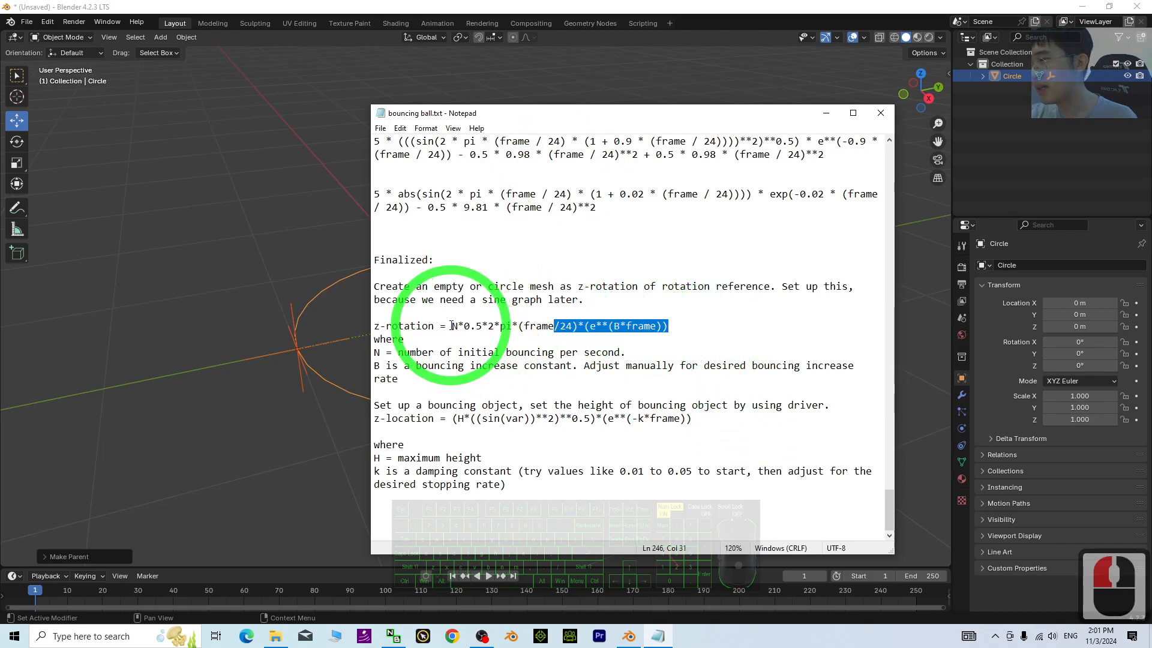
# - Copy the formula N*0.5*2*pi*(frame/24)*(e**(B*frame)) from the notes and minimize the notes window
pyautogui.moveTo(452, 326); pyautogui.dragTo(664, 327)
pyautogui.hotkey('ctrl', 'c')
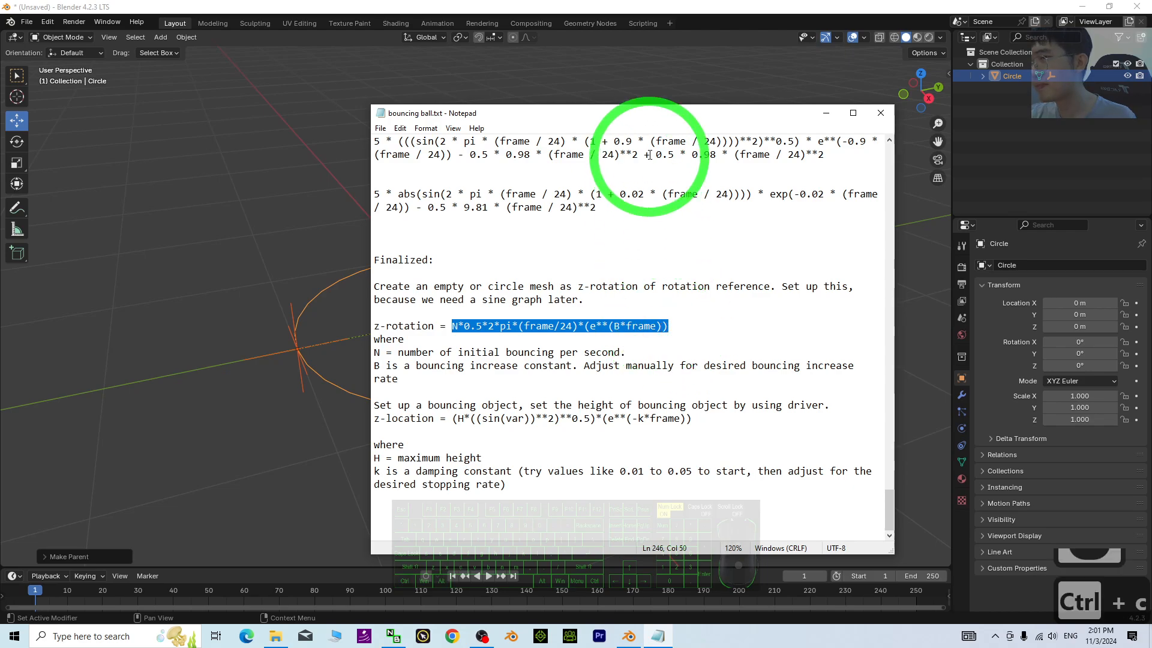
pyautogui.moveTo(682, 114); pyautogui.dragTo(712, 107)
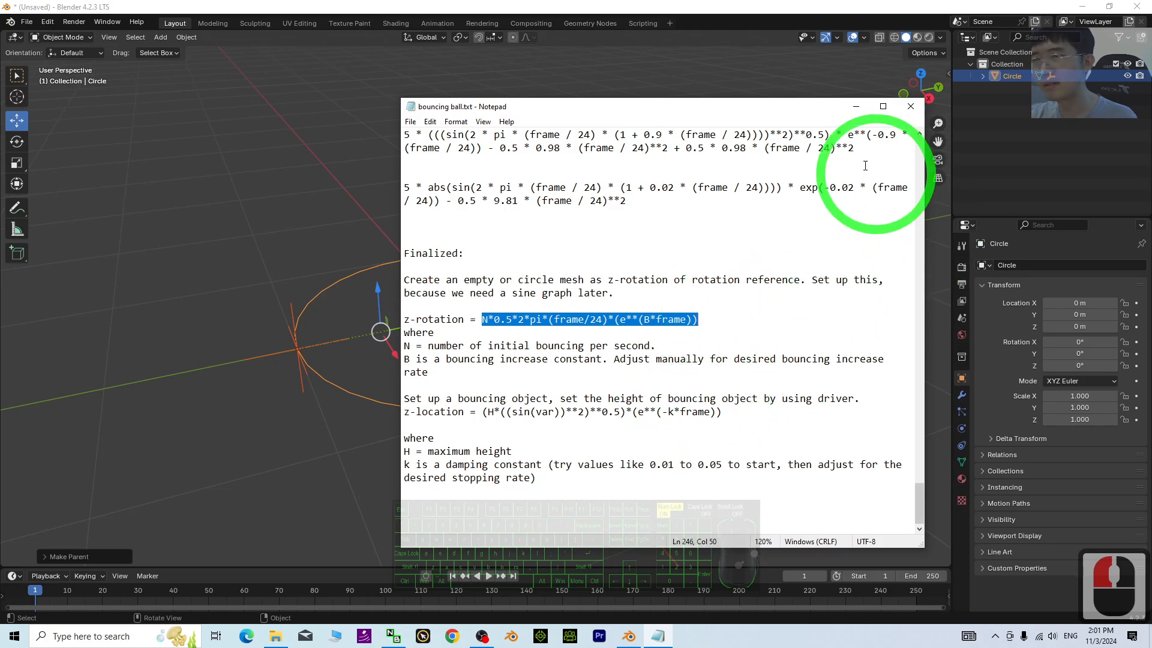
pyautogui.click(856, 106)
# - Open a new Notepad document and paste the copied z-rotation formula into it at an enlarged text size
pyautogui.click(79, 633)
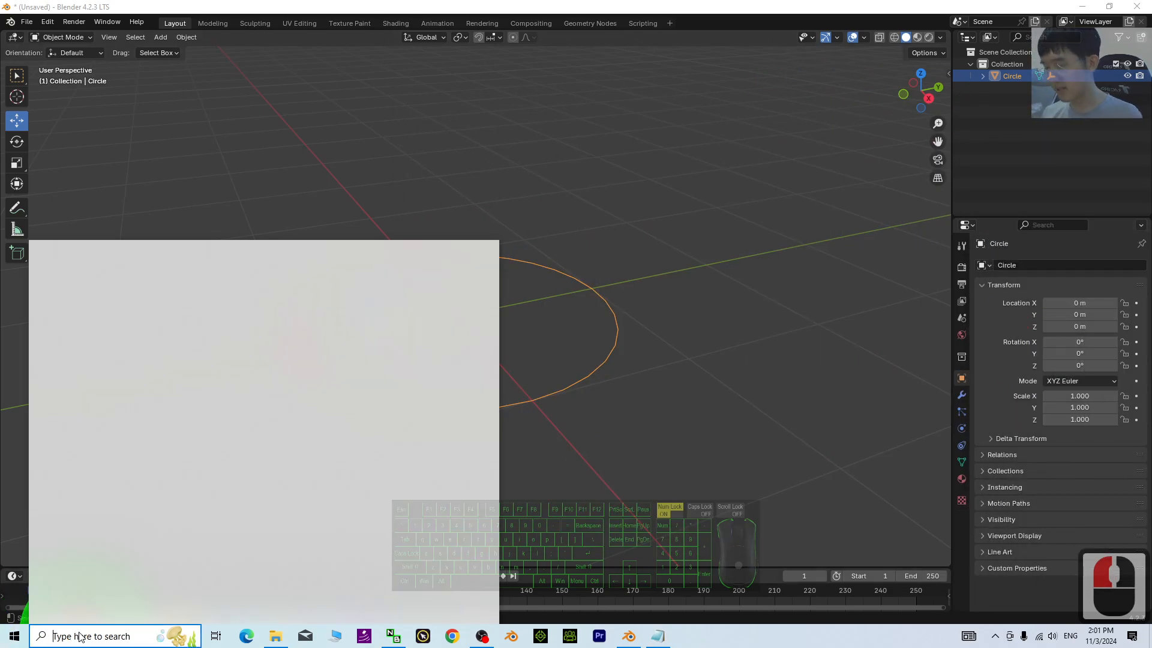
pyautogui.write('note')
pyautogui.press('Return')
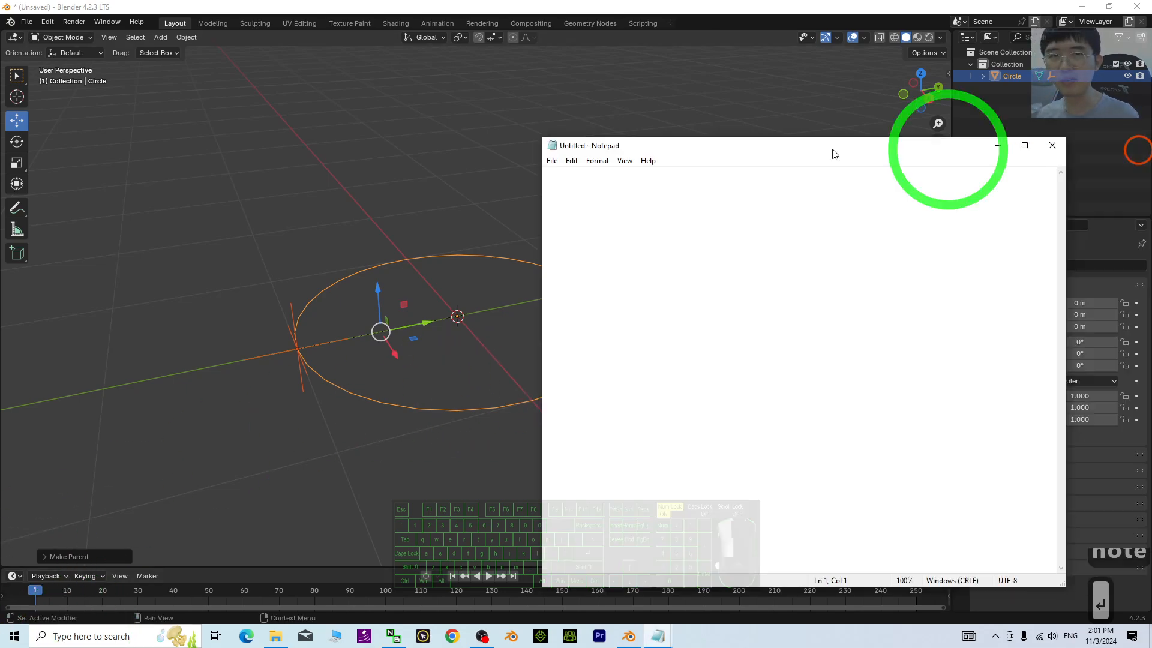
pyautogui.moveTo(947, 142); pyautogui.dragTo(650, 124)
pyautogui.click(514, 281)
pyautogui.keyDown('ctrl'); pyautogui.scroll(11, 458, 301); pyautogui.keyUp('ctrl')
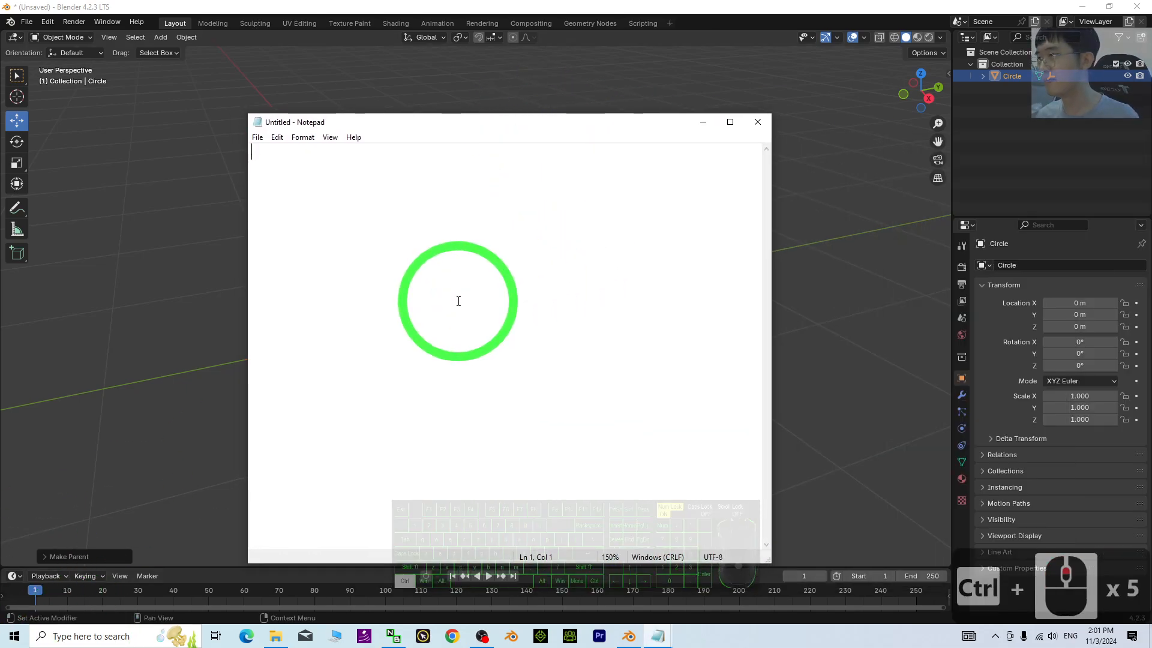
pyautogui.hotkey('ctrl', 'v')
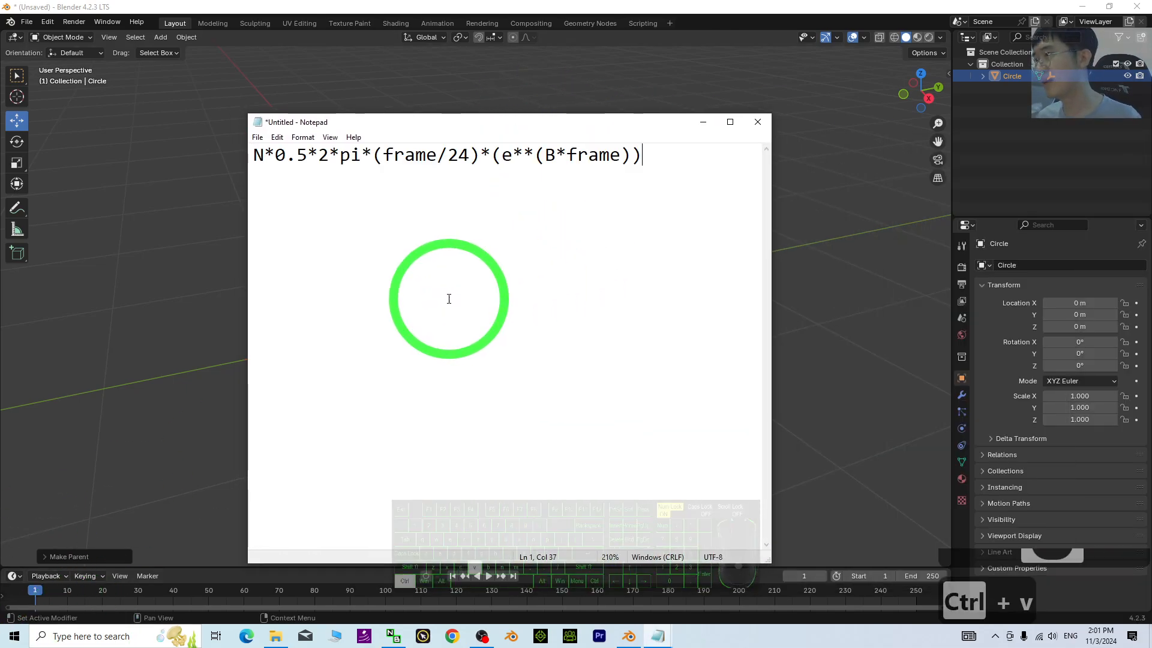
# - Replace N with 1 and B with 0.01 in the pasted formula, then copy the whole expression and return to Blender
pyautogui.click(264, 156)
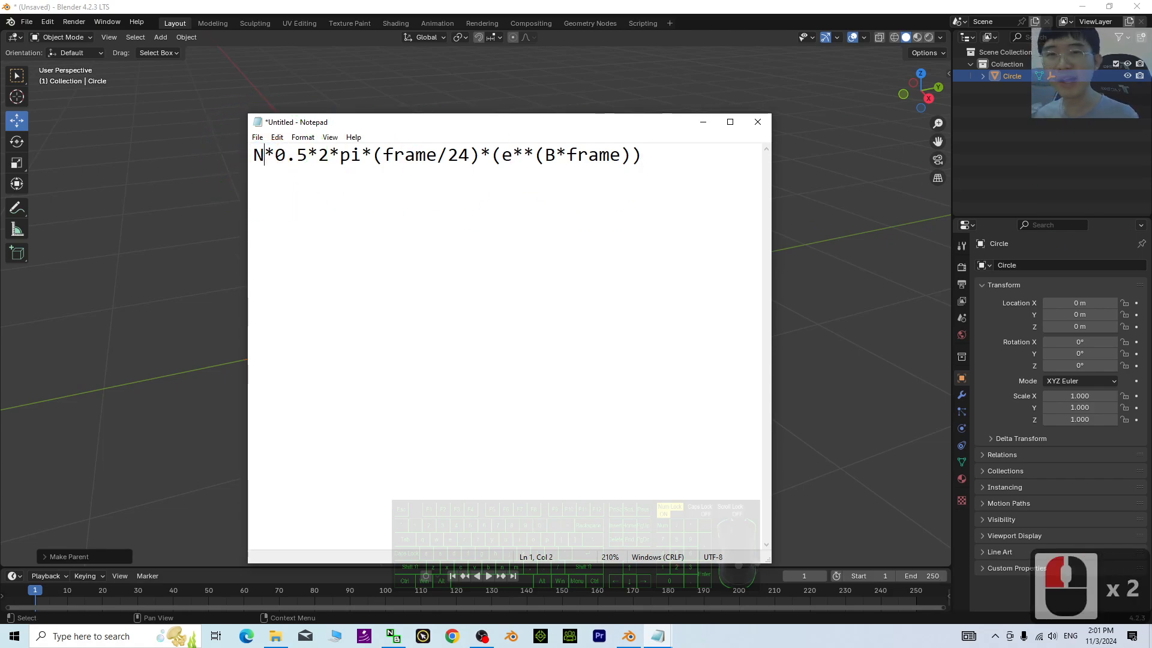
pyautogui.moveTo(264, 156); pyautogui.dragTo(253, 157)
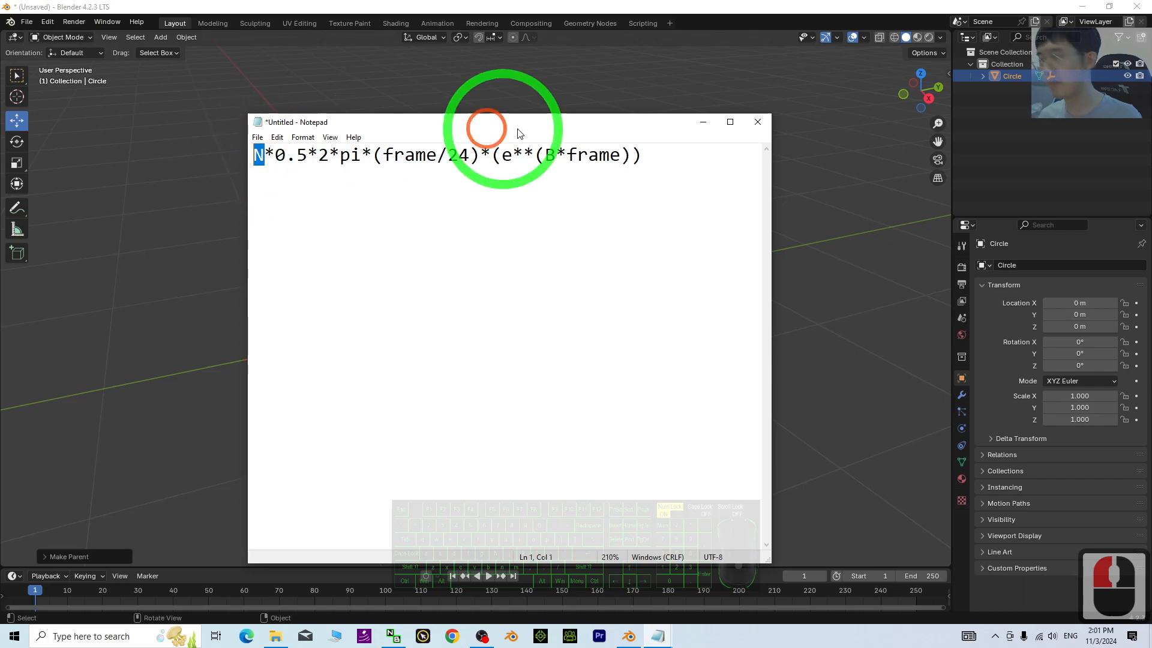
pyautogui.write('1')
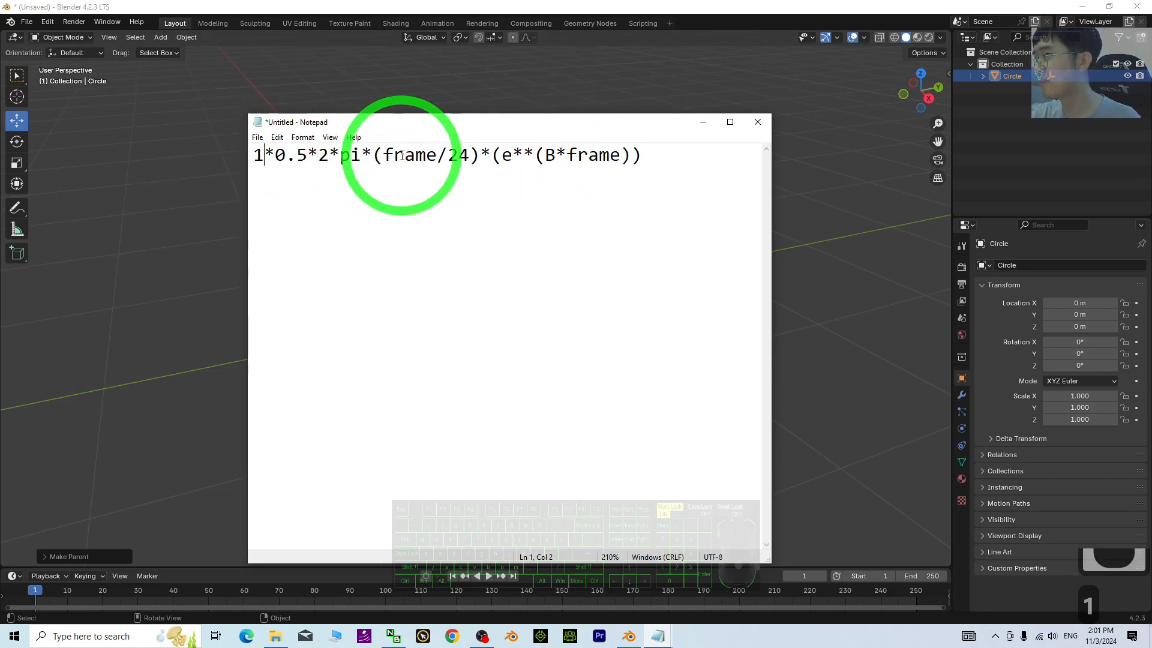
pyautogui.moveTo(546, 159); pyautogui.dragTo(555, 160)
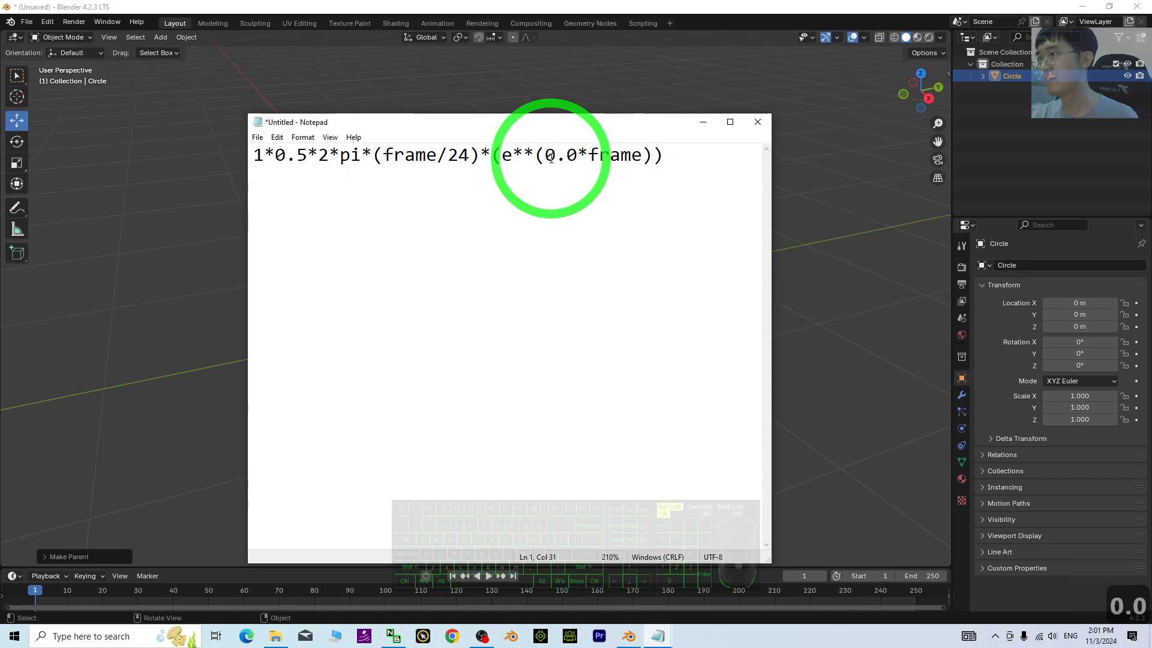
pyautogui.write('1')
pyautogui.moveTo(674, 155); pyautogui.dragTo(276, 153)
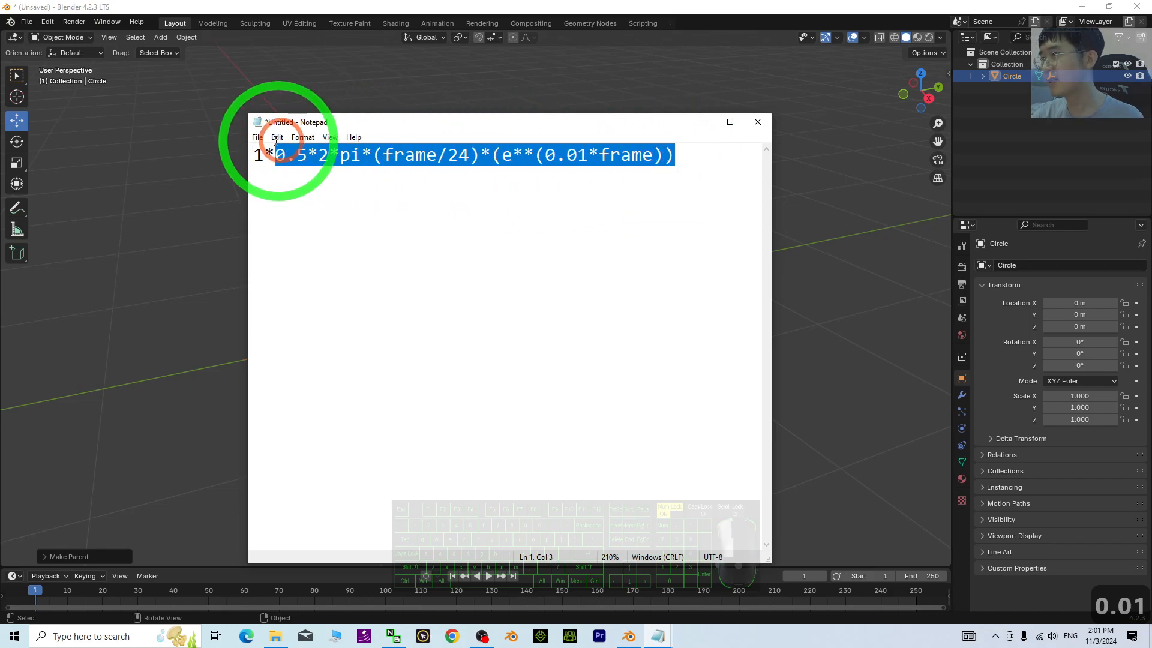
pyautogui.hotkey('ctrl', 'a')
pyautogui.click(703, 121)
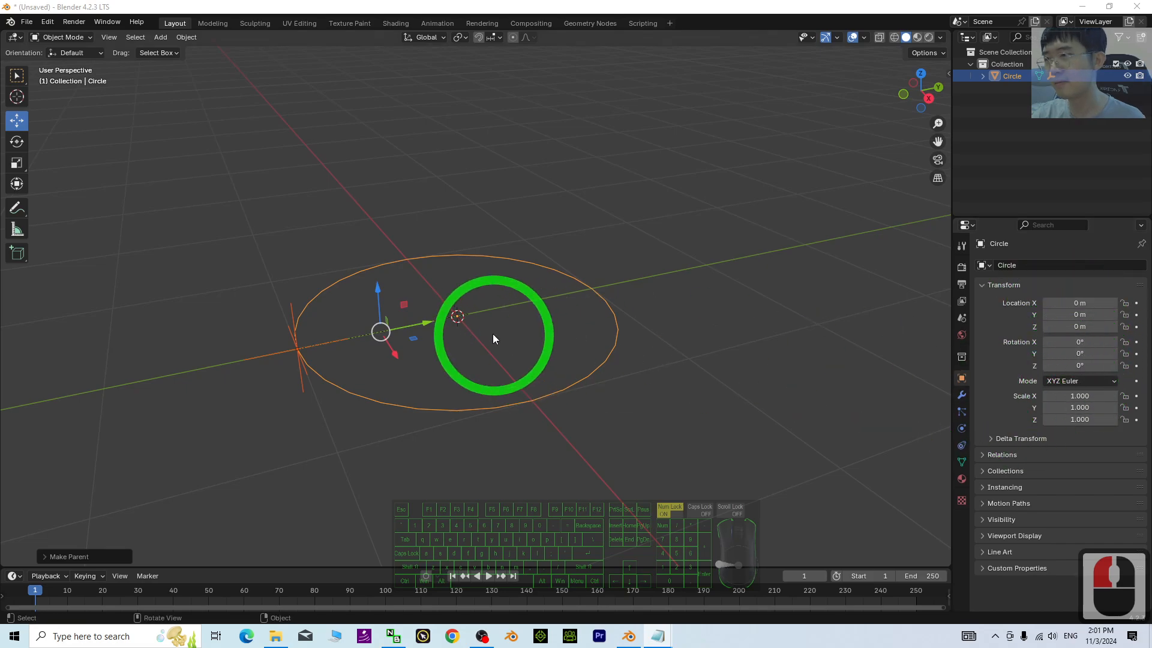
# - Drive the circle's Z rotation with #1*0.5*2*pi*(frame/24)*(e**(0.01*frame)) and play the animation
pyautogui.click(493, 256)
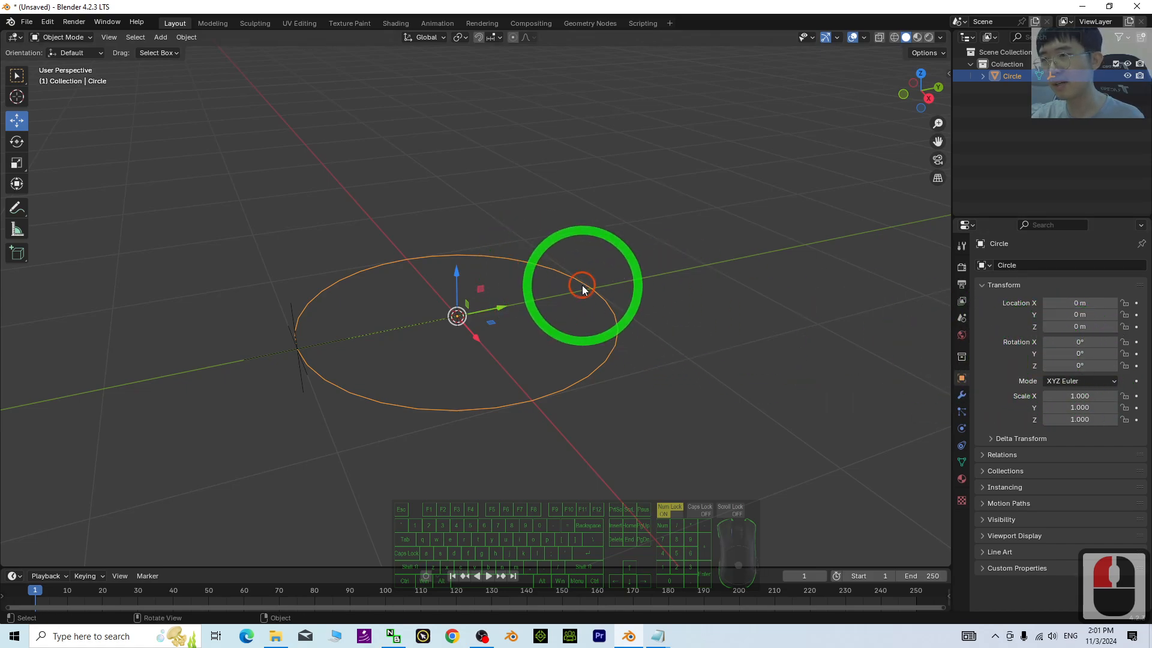
pyautogui.click(1073, 367)
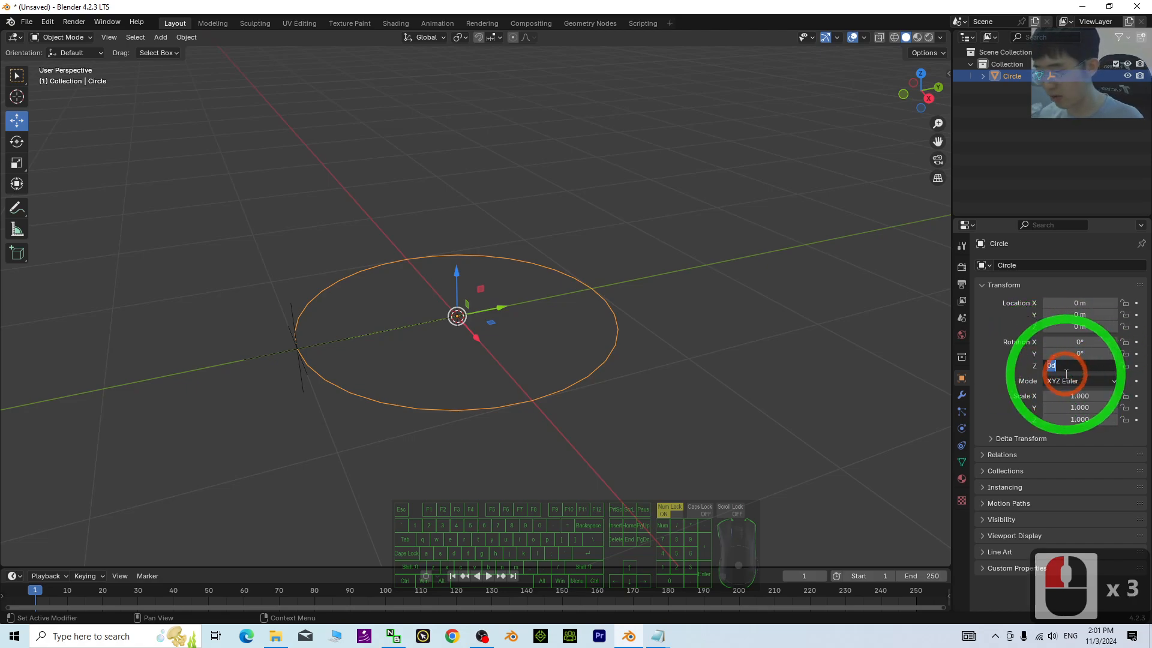
pyautogui.write('#')
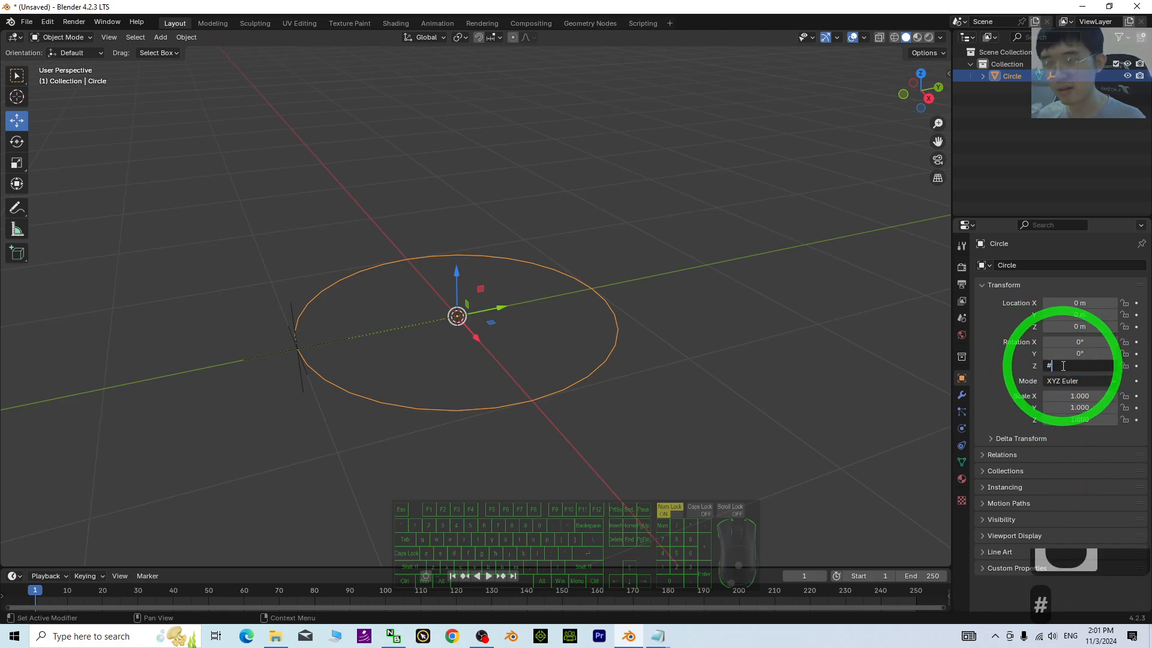
pyautogui.hotkey('ctrl', 'v')
pyautogui.press('Return')
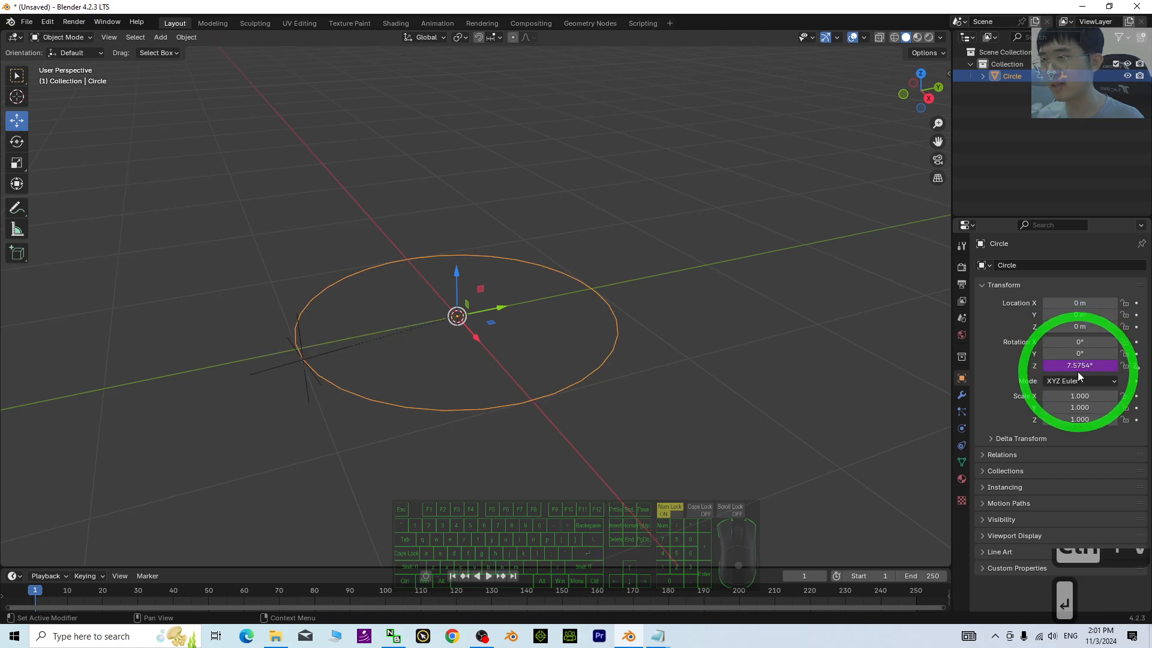
pyautogui.click(489, 576)
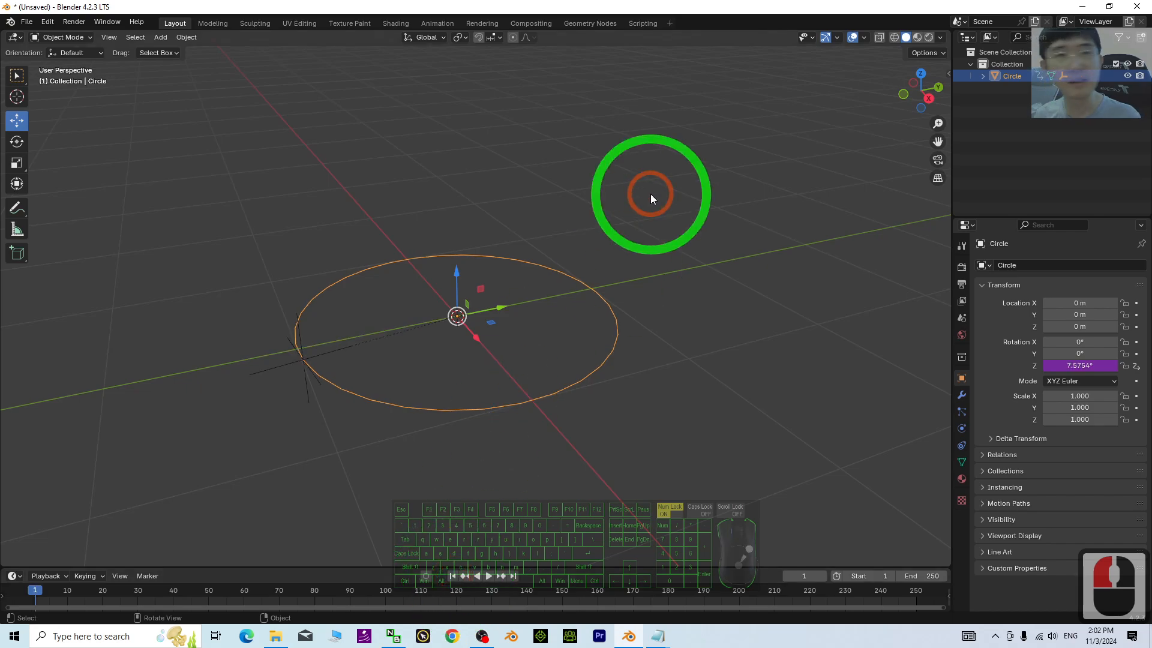
# - Add a UV sphere at the world origin and scale it down uniformly to about 0.157
pyautogui.keyDown('shift'); pyautogui.moveTo(530, 200); pyautogui.dragTo(520, 275, button='middle'); pyautogui.keyUp('shift')
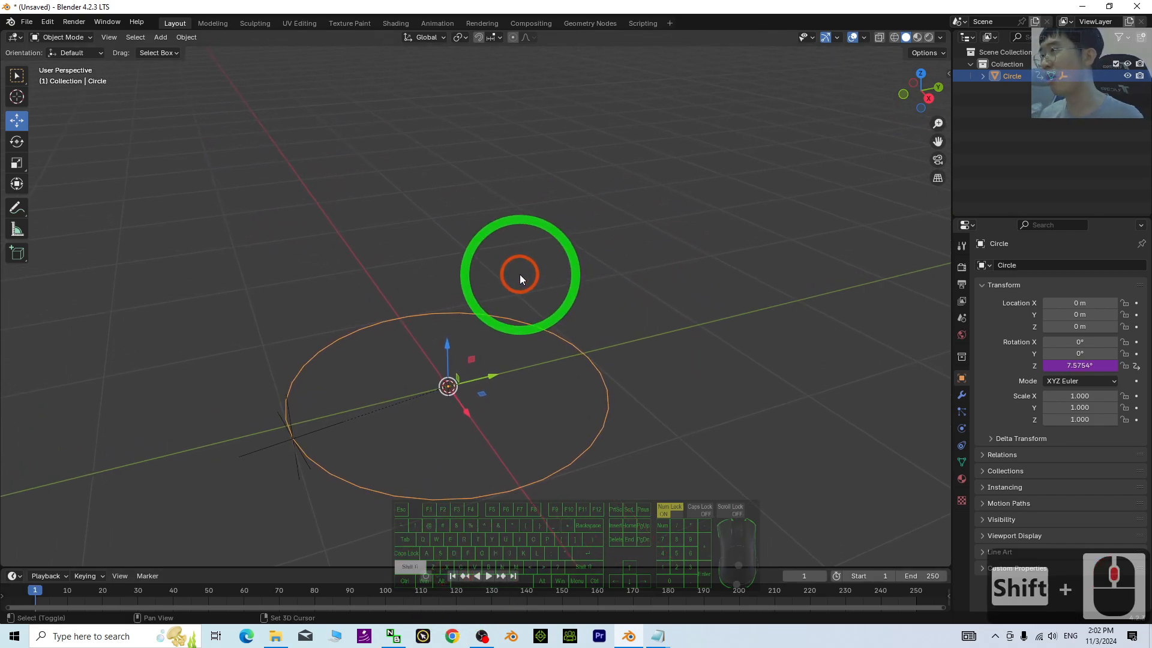
pyautogui.click(161, 37)
pyautogui.click(171, 53)
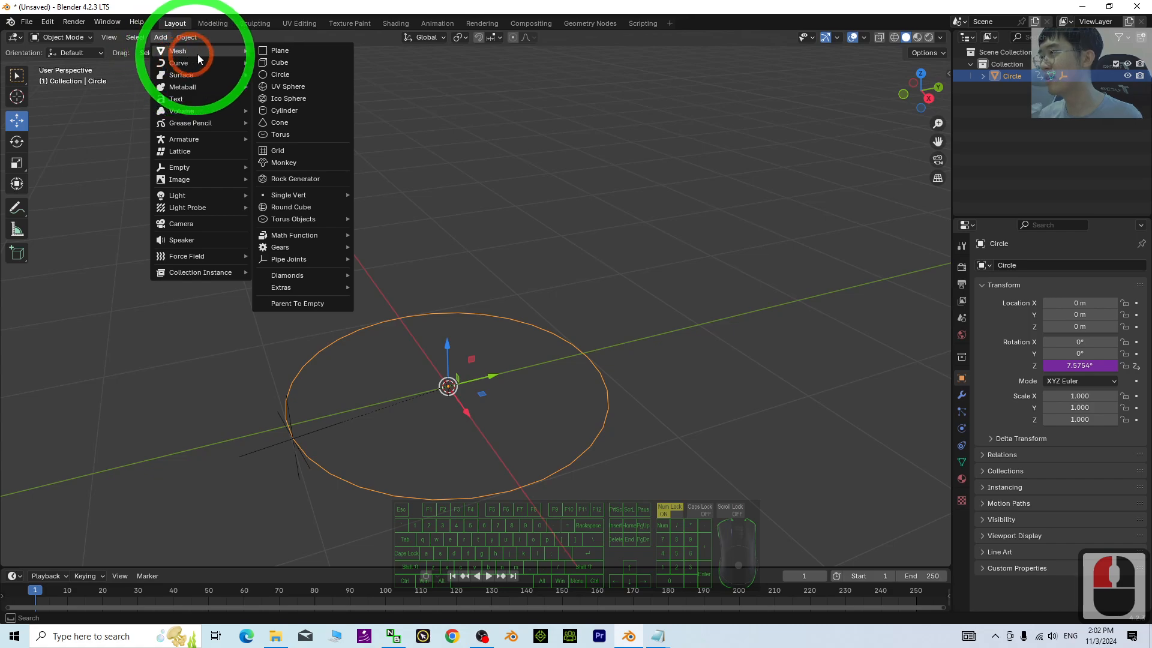
pyautogui.click(308, 89)
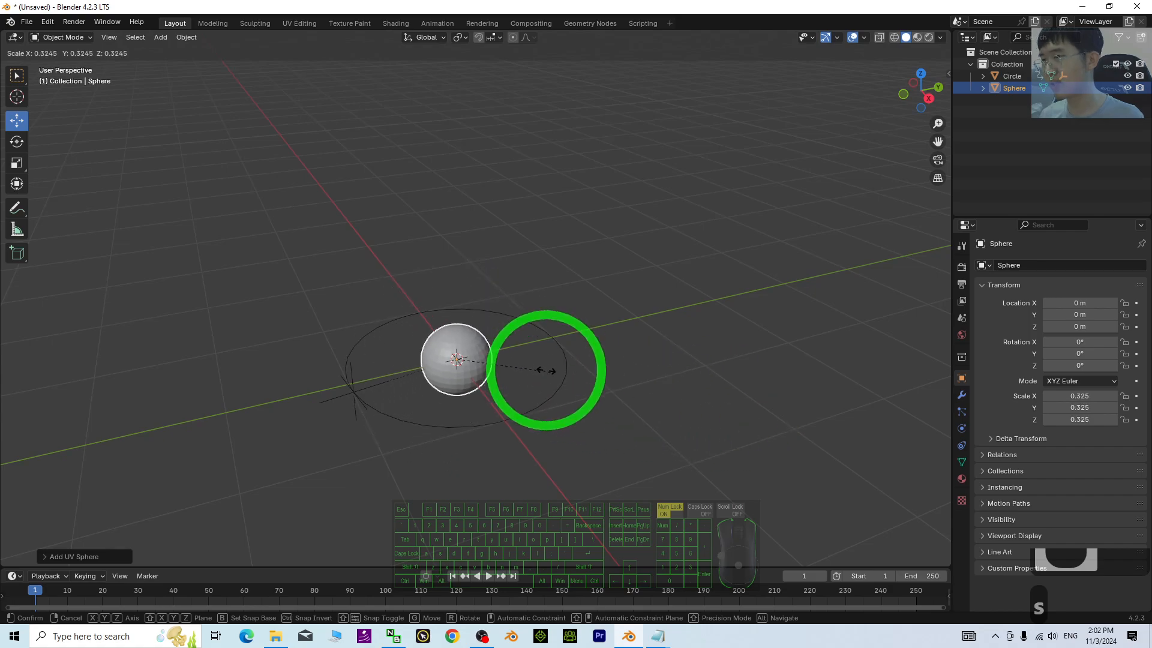
pyautogui.click(501, 354)
pyautogui.scroll(2, 581, 371)
pyautogui.scroll(-2, 624, 396)
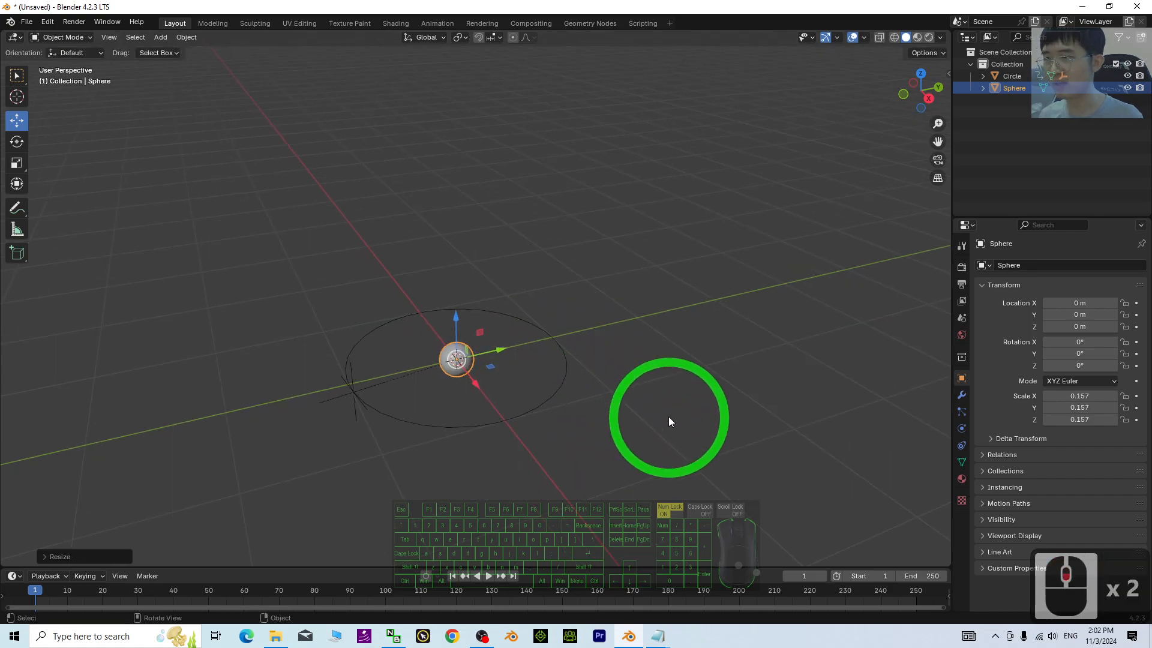
# - Review the bouncing-object instructions and the z-location formula in the bouncing ball notes
pyautogui.moveTo(985, 120); pyautogui.dragTo(384, 90)
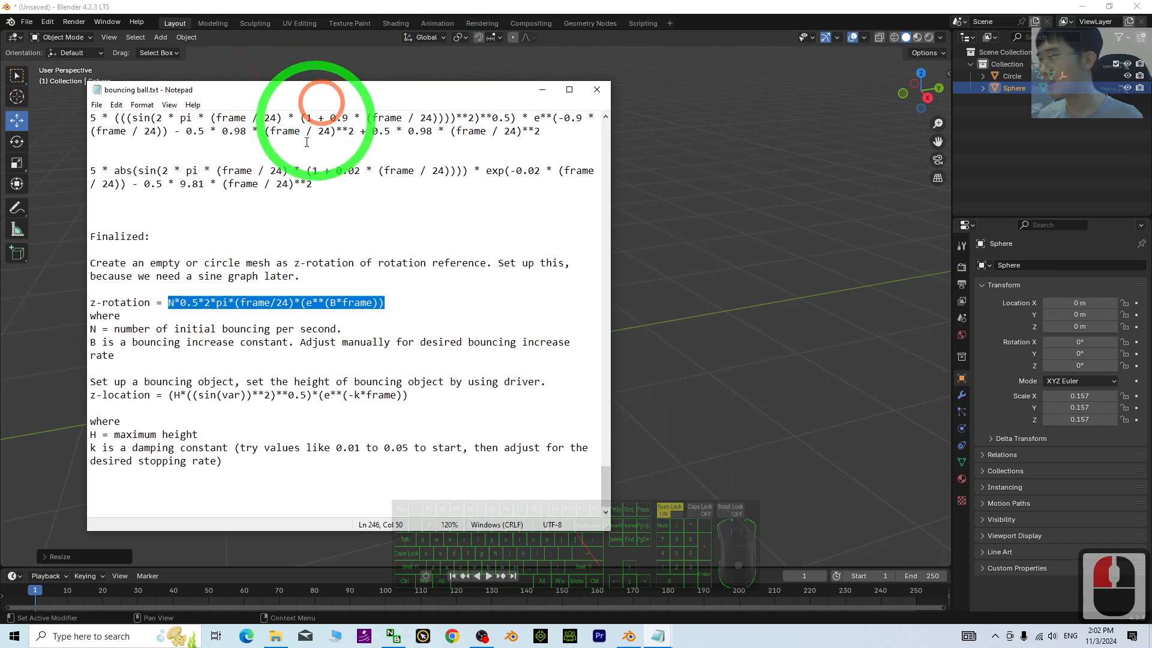
pyautogui.scroll(-2, 198, 288)
pyautogui.moveTo(91, 383); pyautogui.dragTo(246, 383)
pyautogui.moveTo(381, 95); pyautogui.dragTo(826, 78)
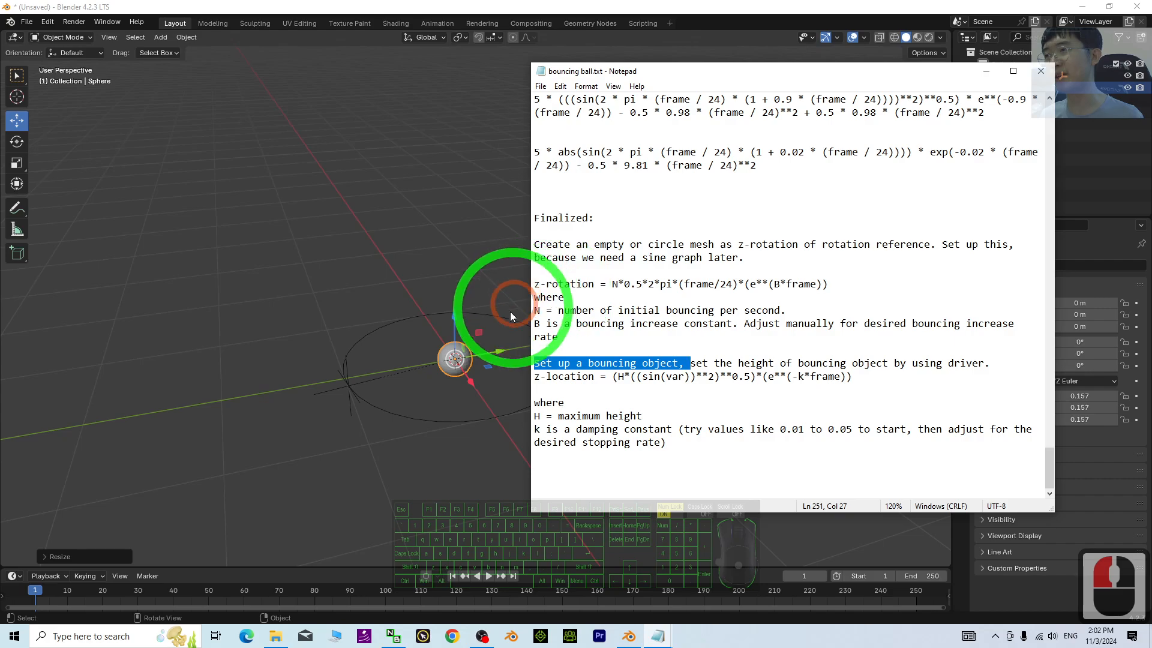
pyautogui.click(691, 361)
pyautogui.moveTo(691, 362); pyautogui.dragTo(987, 362)
pyautogui.click(695, 337)
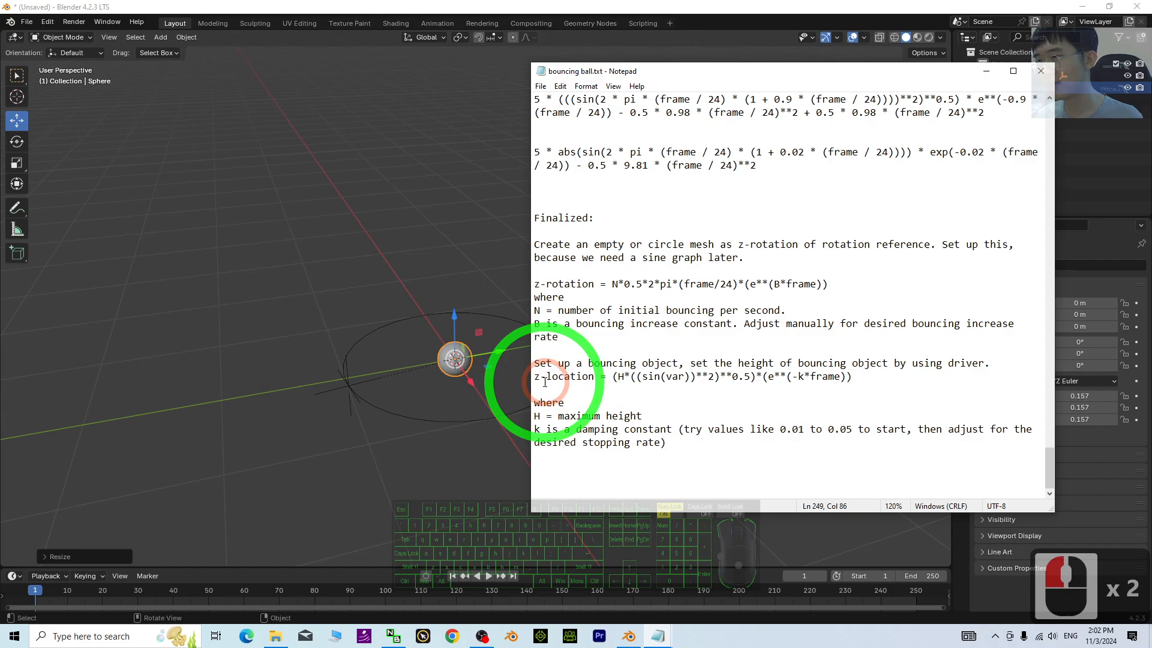
pyautogui.moveTo(539, 377); pyautogui.dragTo(606, 376)
pyautogui.click(853, 377)
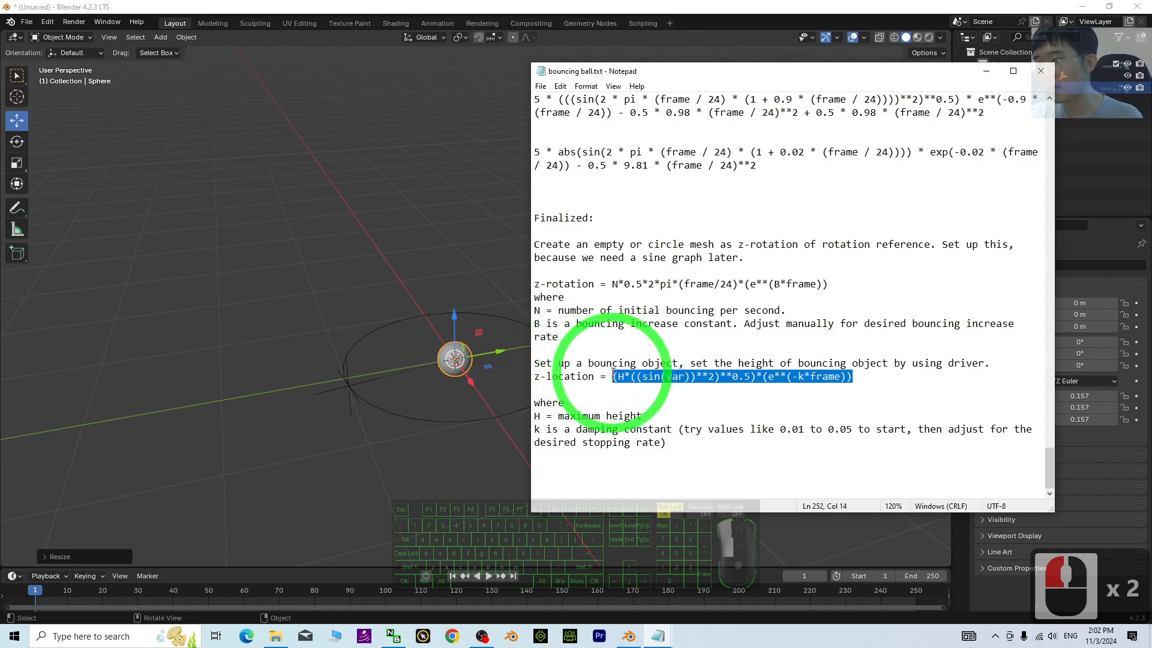
pyautogui.moveTo(833, 70); pyautogui.dragTo(846, 77)
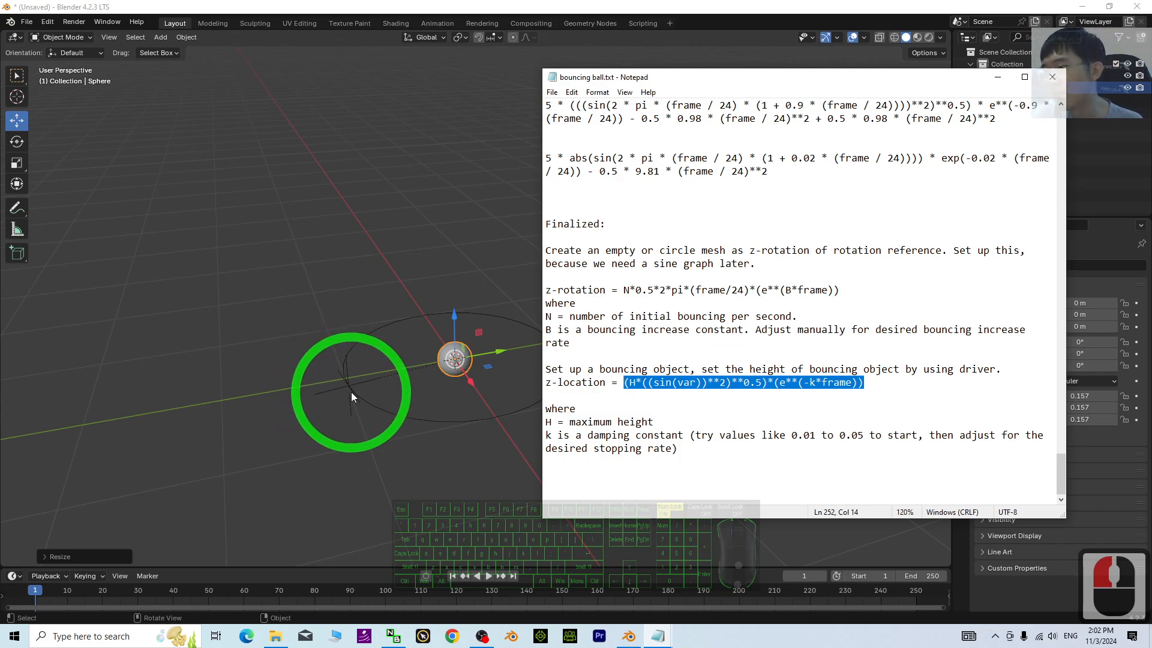
# - Return to Blender and add a driver to the sphere's Z location
pyautogui.moveTo(757, 82); pyautogui.dragTo(1151, 90)
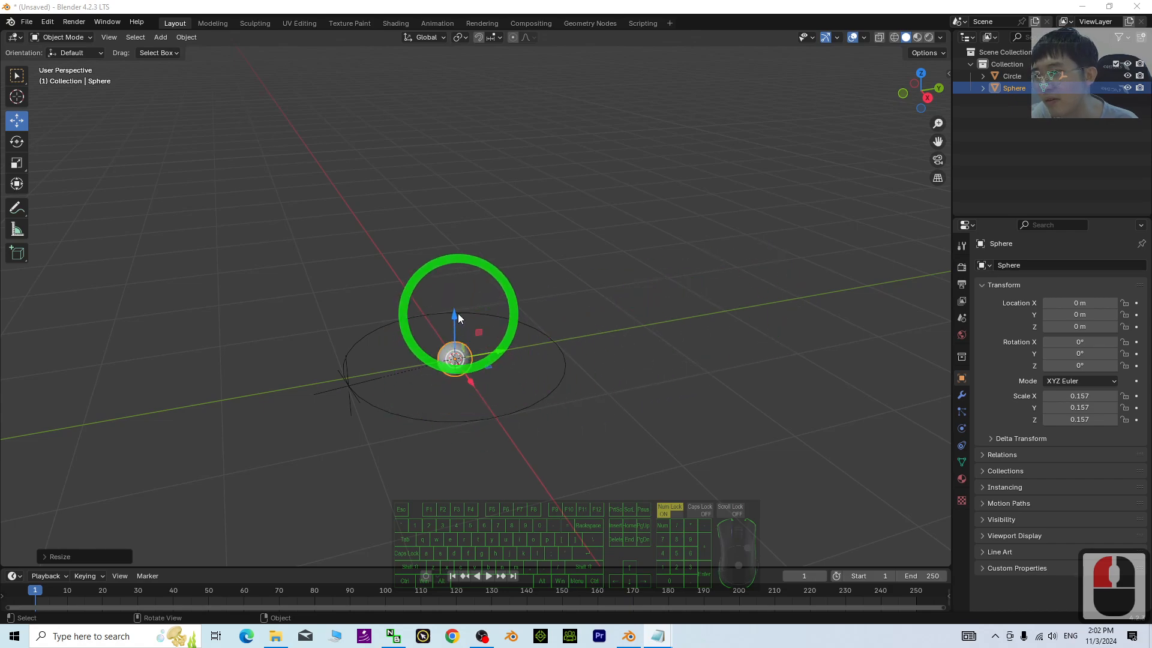
pyautogui.rightClick(1079, 328)
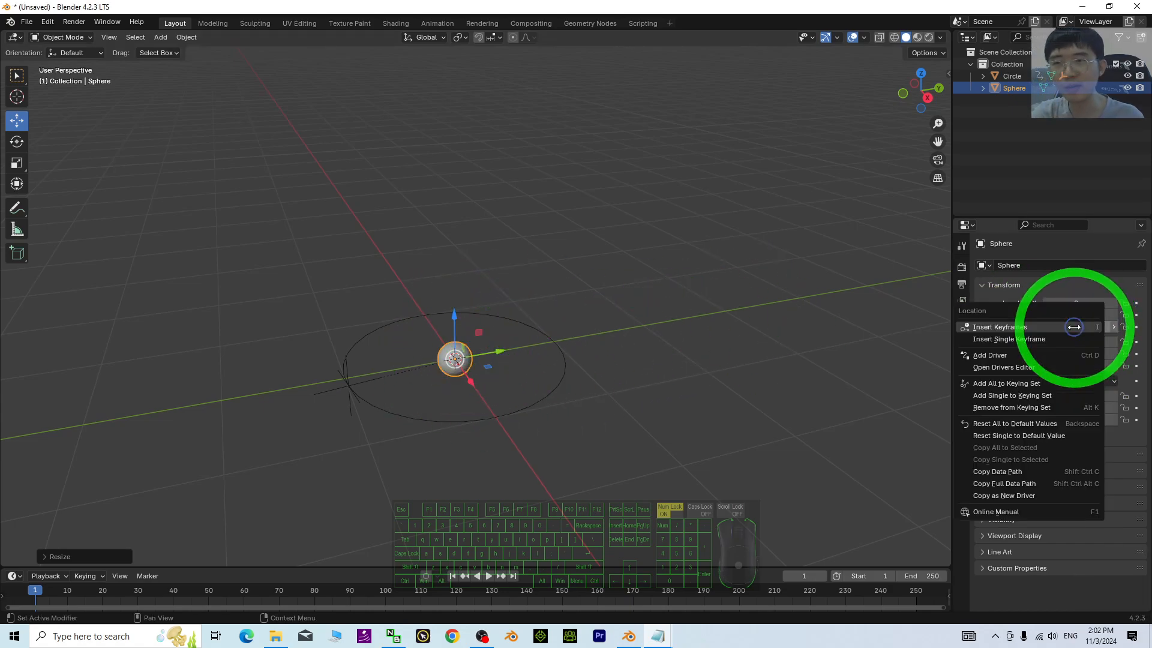
pyautogui.click(1001, 357)
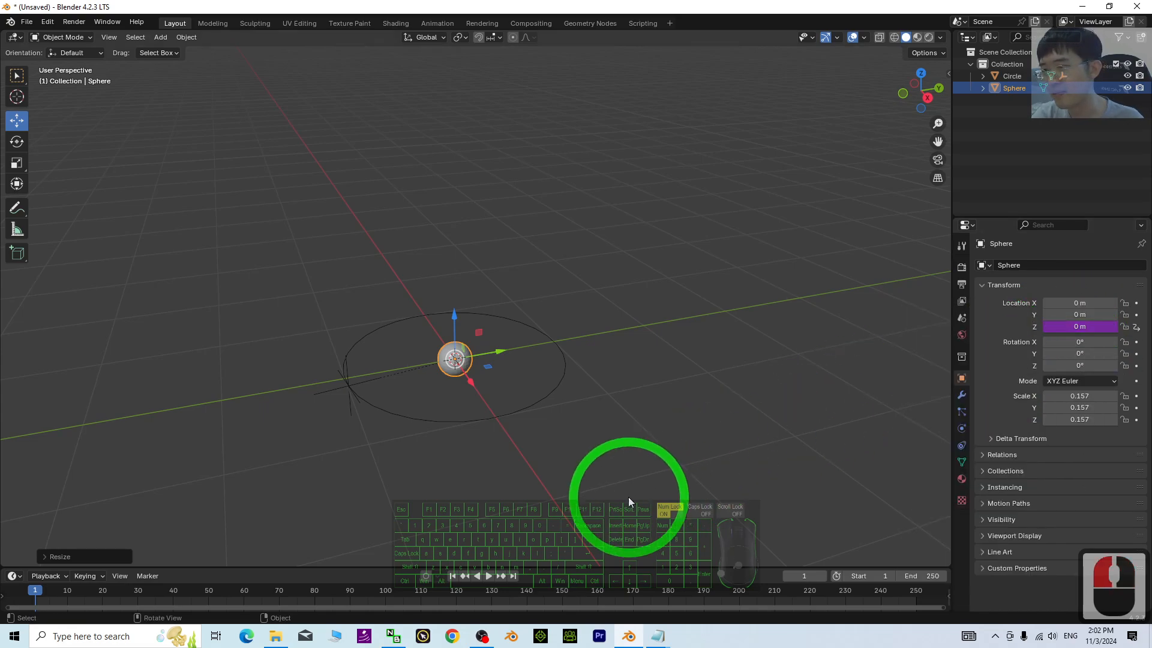
# - Enlarge the timeline area, split it horizontally and turn its upper half into a Drivers editor
pyautogui.click(359, 553)
pyautogui.moveTo(359, 567); pyautogui.dragTo(367, 459)
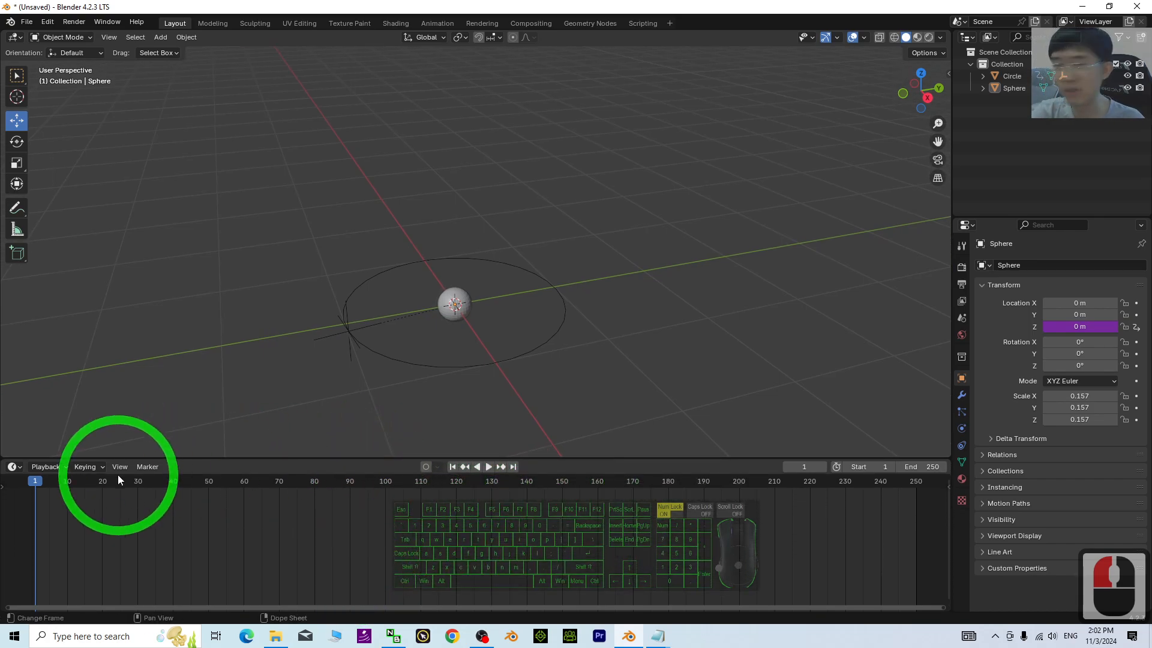
pyautogui.moveTo(2, 459); pyautogui.dragTo(17, 567)
pyautogui.click(13, 466)
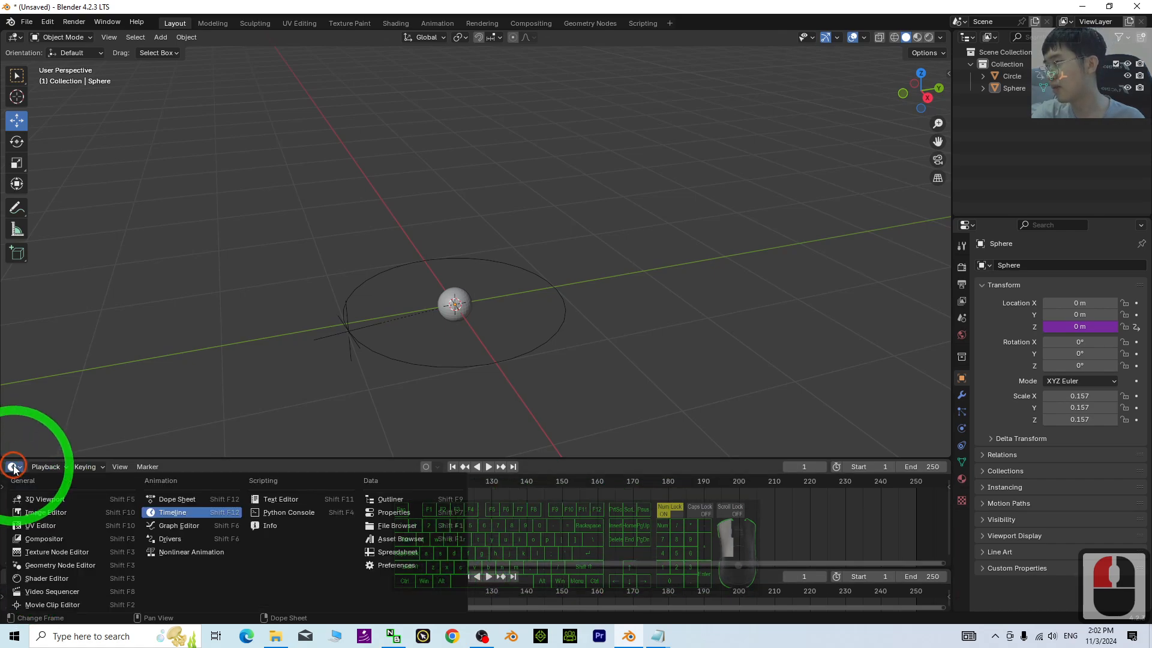
pyautogui.click(12, 467)
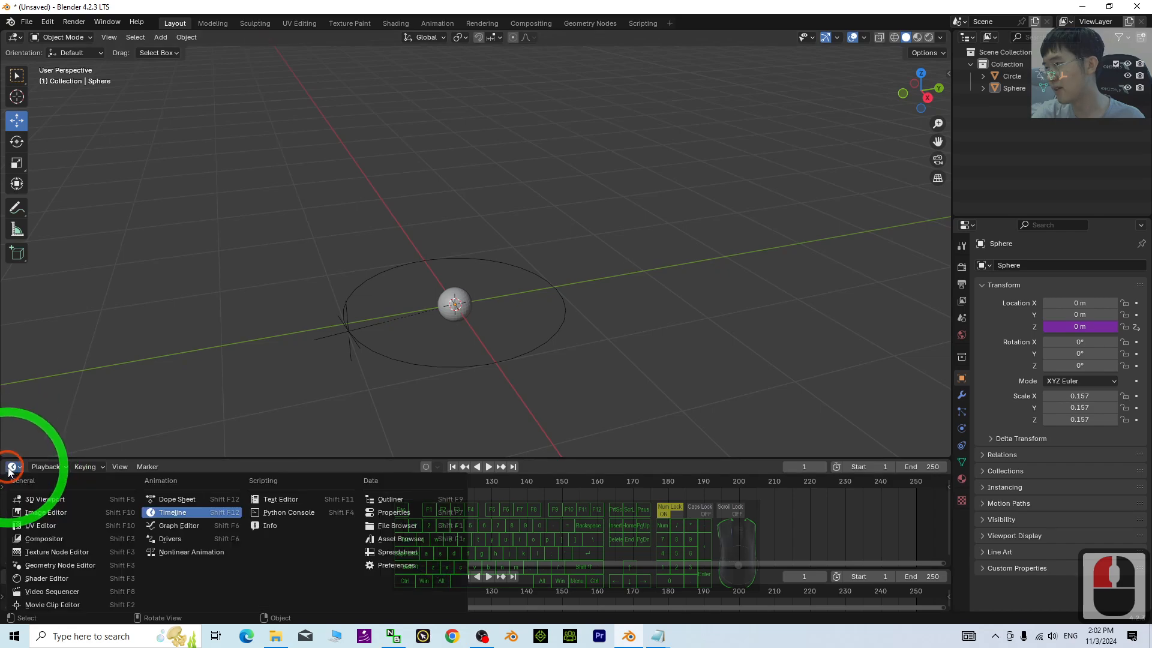
pyautogui.click(175, 526)
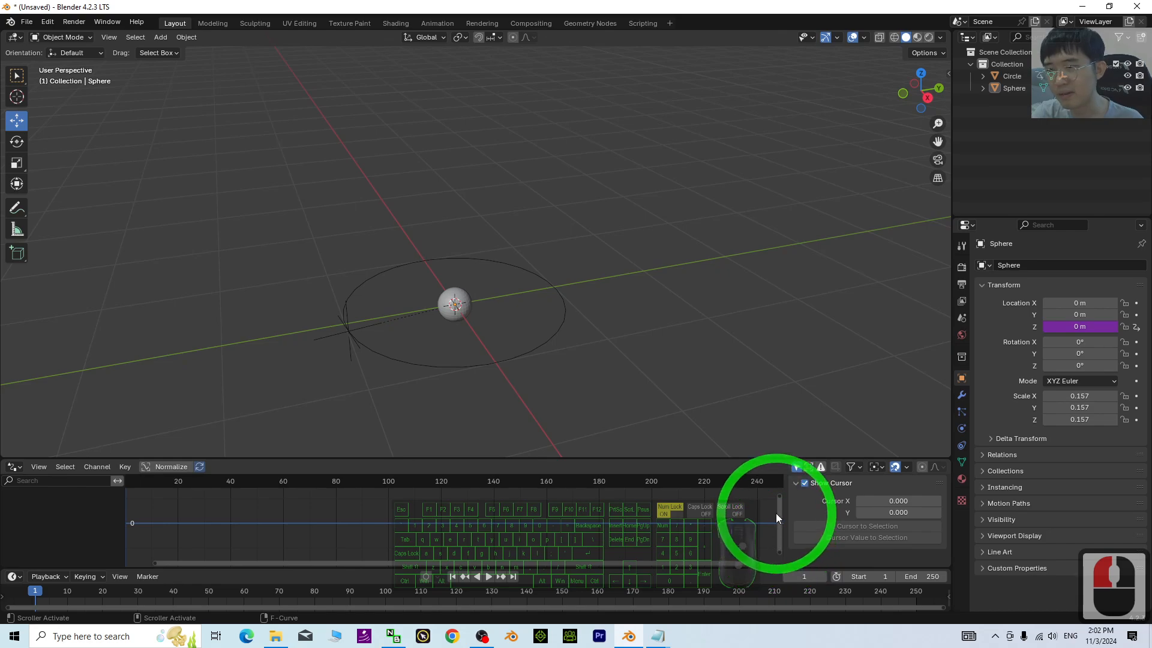
# - Select the sphere's Z Location driver, show its driver settings and enlarge the Drivers editor
pyautogui.click(457, 296)
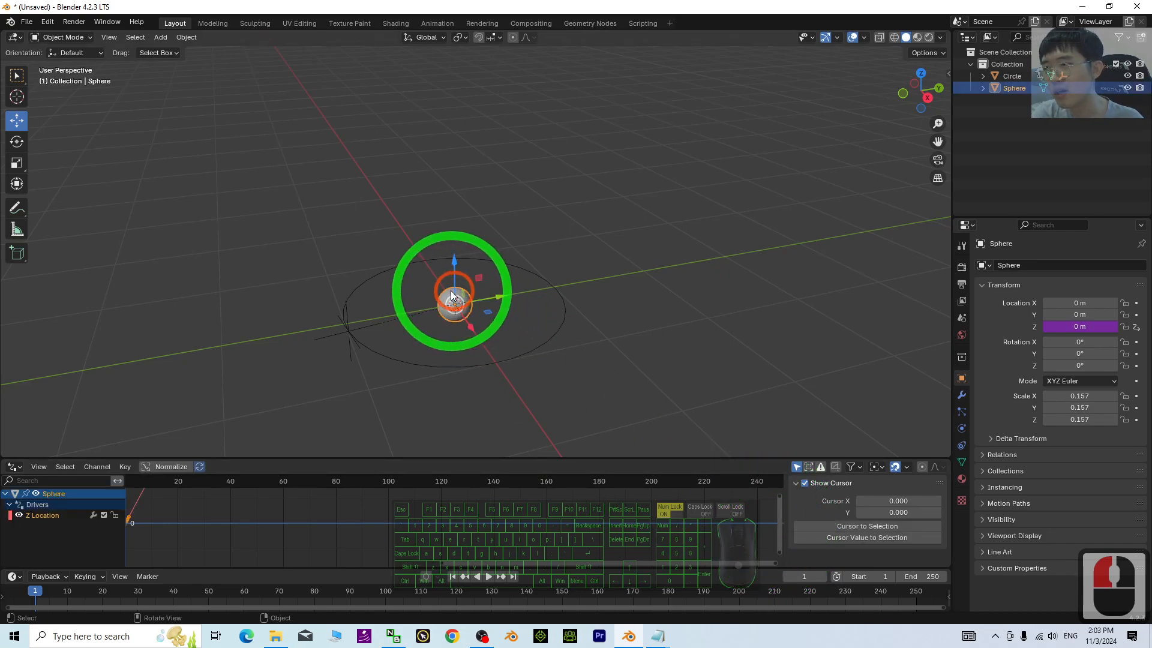
pyautogui.click(34, 516)
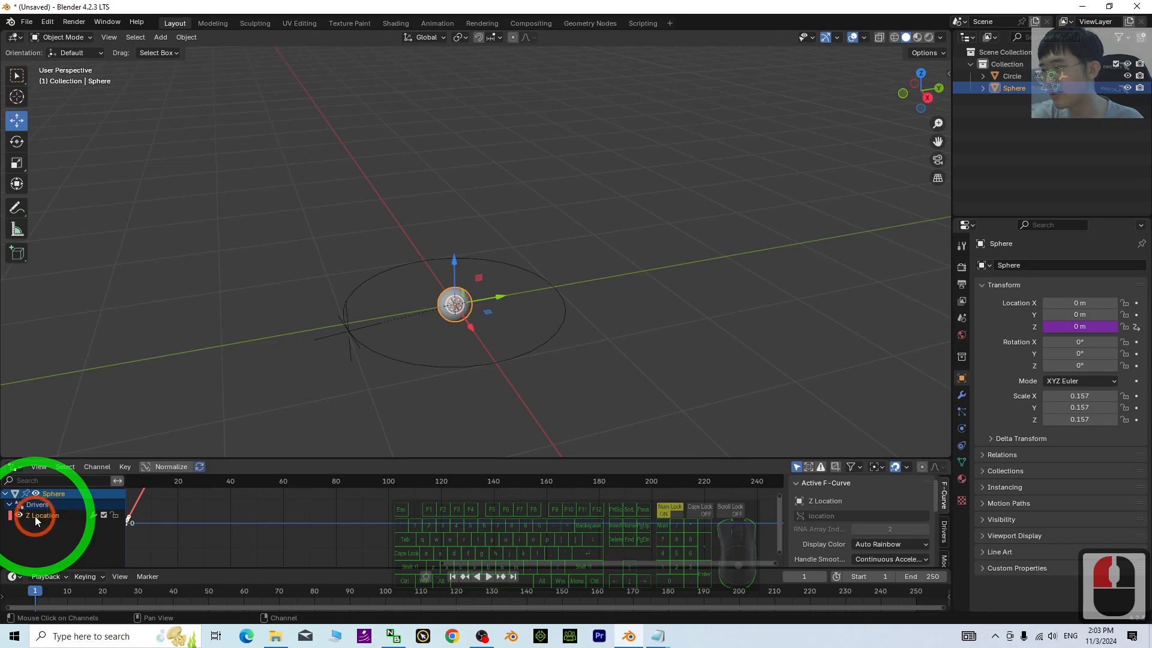
pyautogui.click(944, 530)
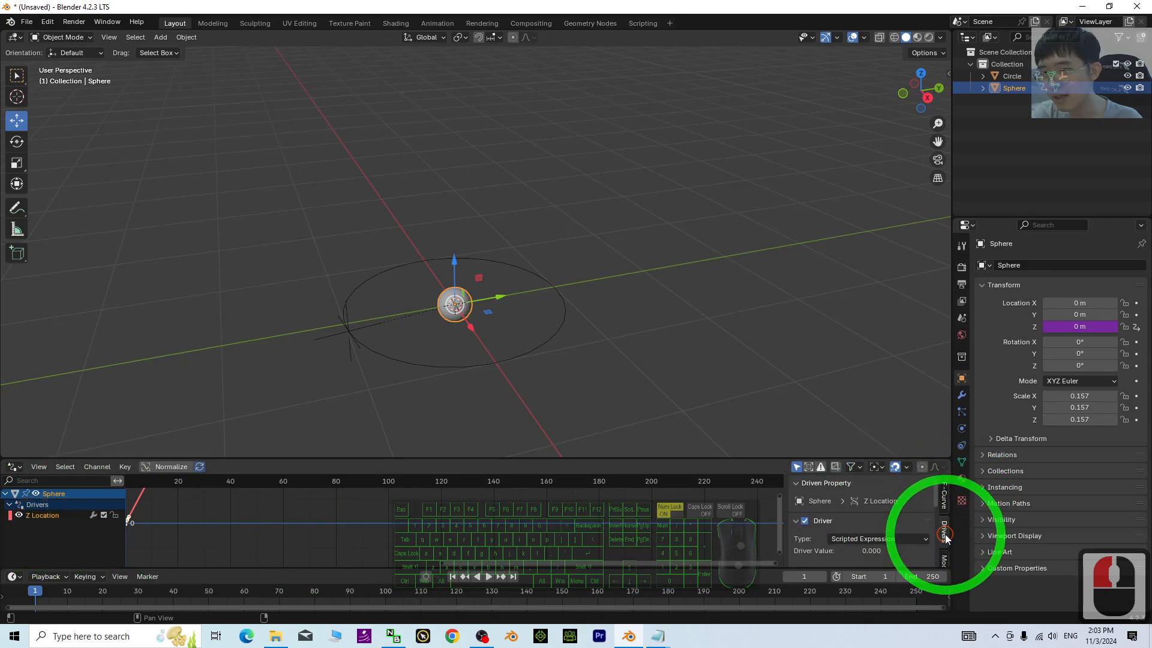
pyautogui.moveTo(699, 457); pyautogui.dragTo(702, 395)
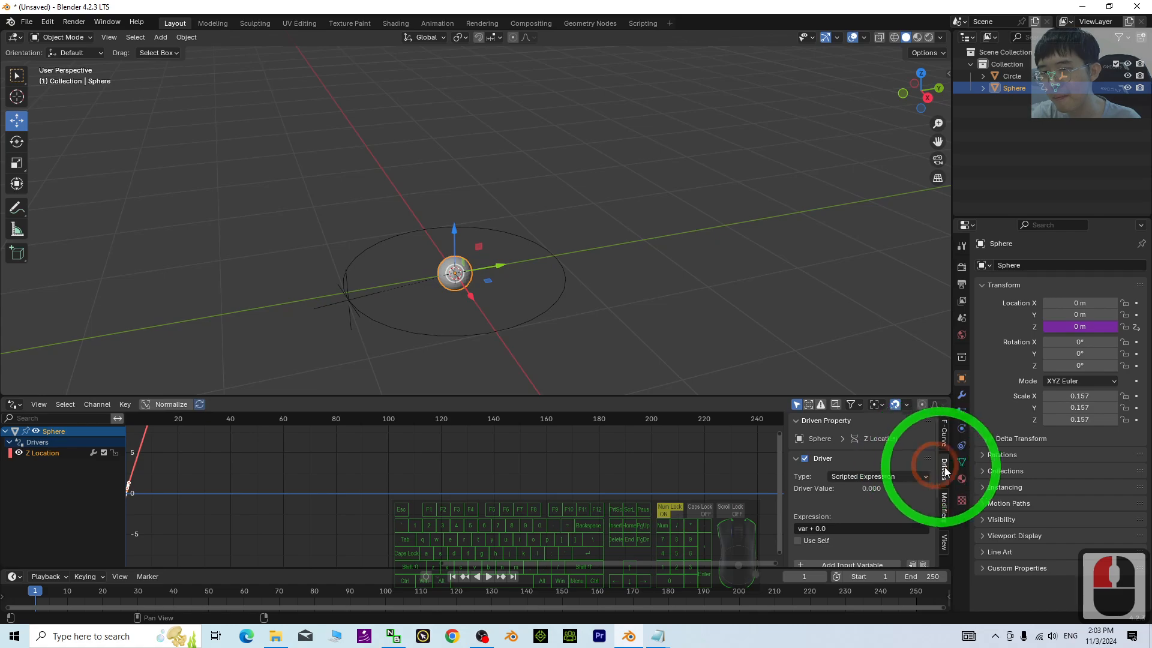
# - Set the driver variable var to read the Z Rotation of the Circle object
pyautogui.scroll(-3, 937, 448)
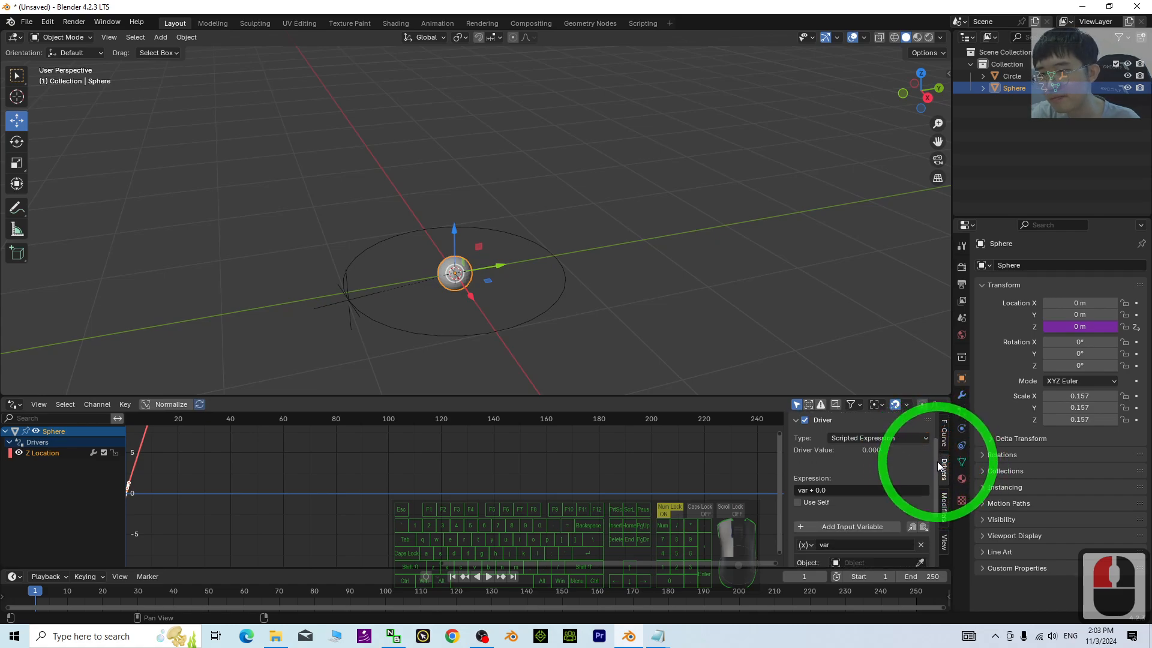
pyautogui.scroll(-1, 907, 506)
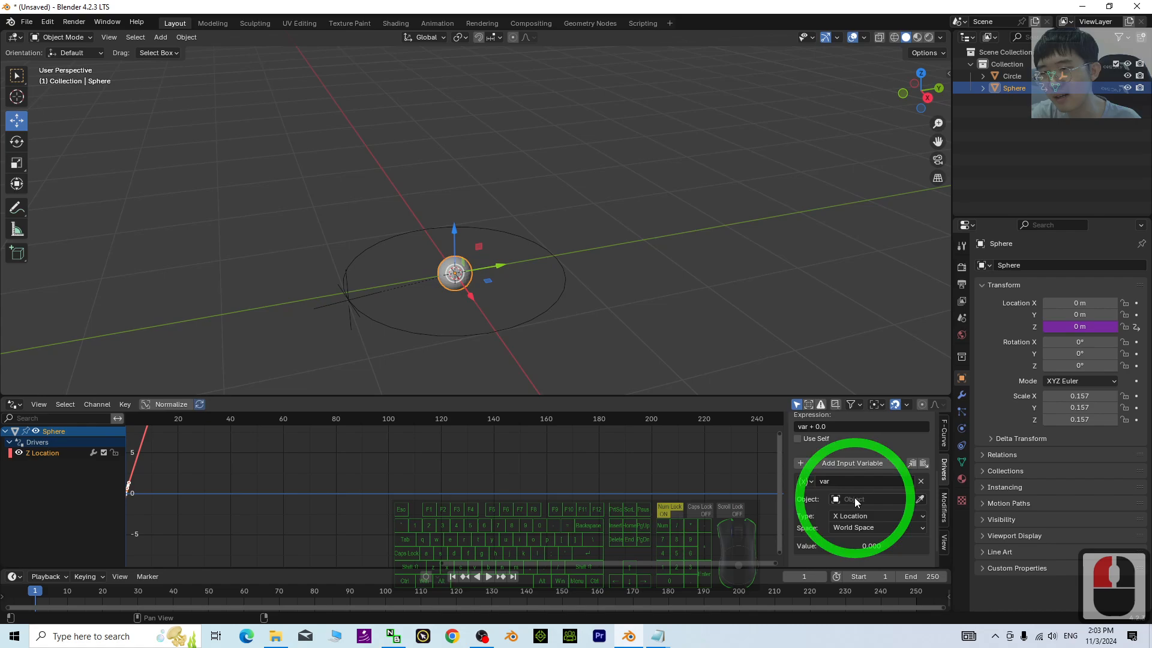
pyautogui.click(920, 499)
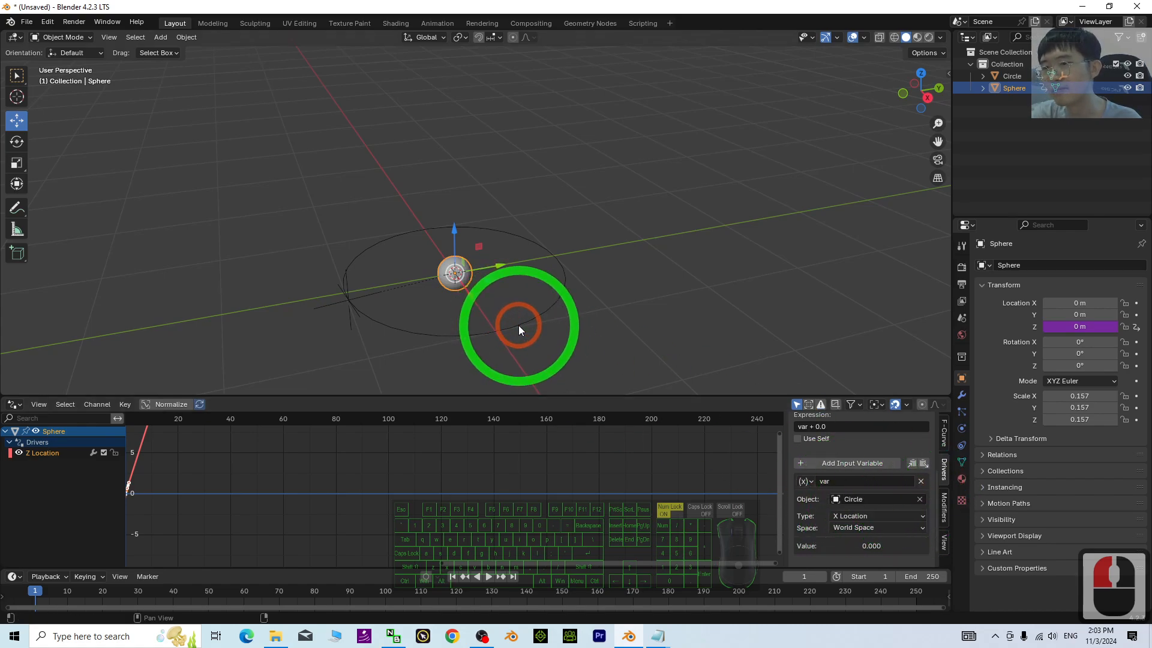
pyautogui.click(858, 515)
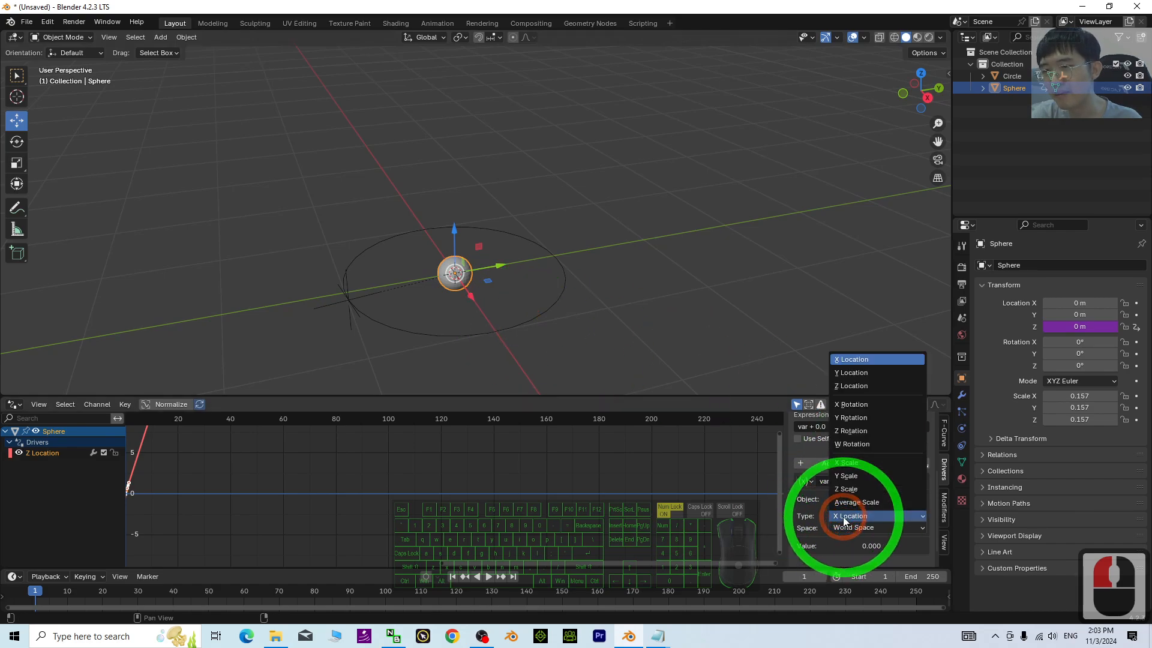
pyautogui.click(853, 431)
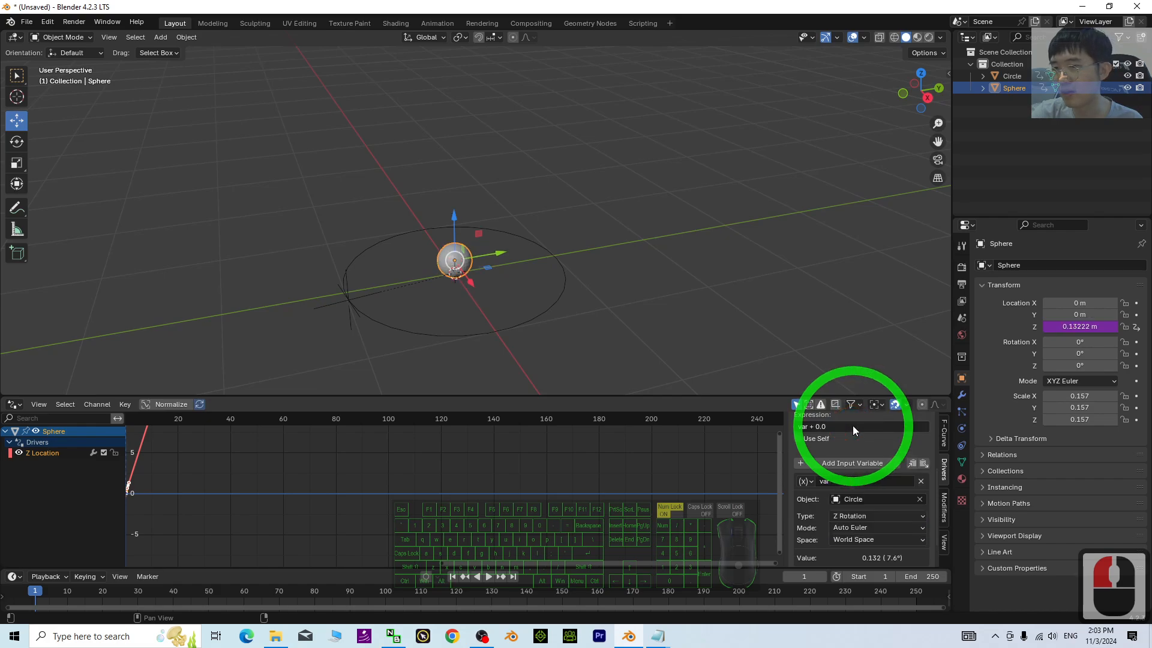
pyautogui.scroll(4, 877, 513)
pyautogui.scroll(4, 834, 525)
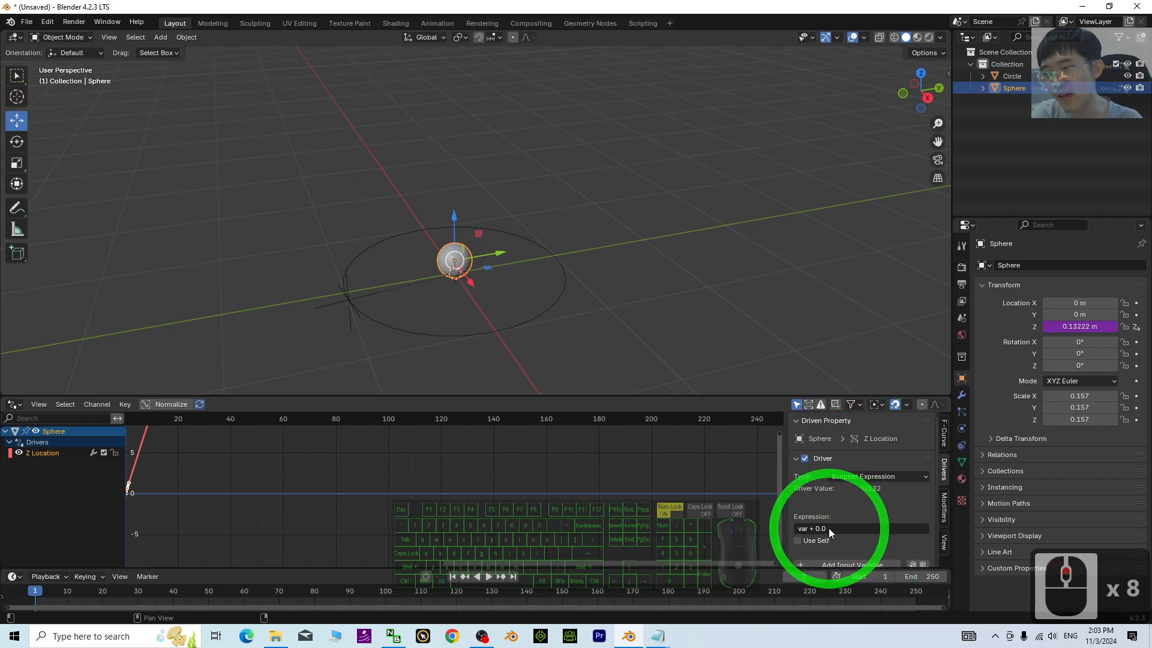
# - Copy the z-location formula (H*((sin(var))**2)**0.5)*(e**(-k*frame)) from the bouncing ball notes
pyautogui.hotkey('alt', 'Tab')
pyautogui.moveTo(657, 78); pyautogui.dragTo(532, 90)
pyautogui.click(413, 393)
pyautogui.moveTo(380, 393); pyautogui.dragTo(624, 396)
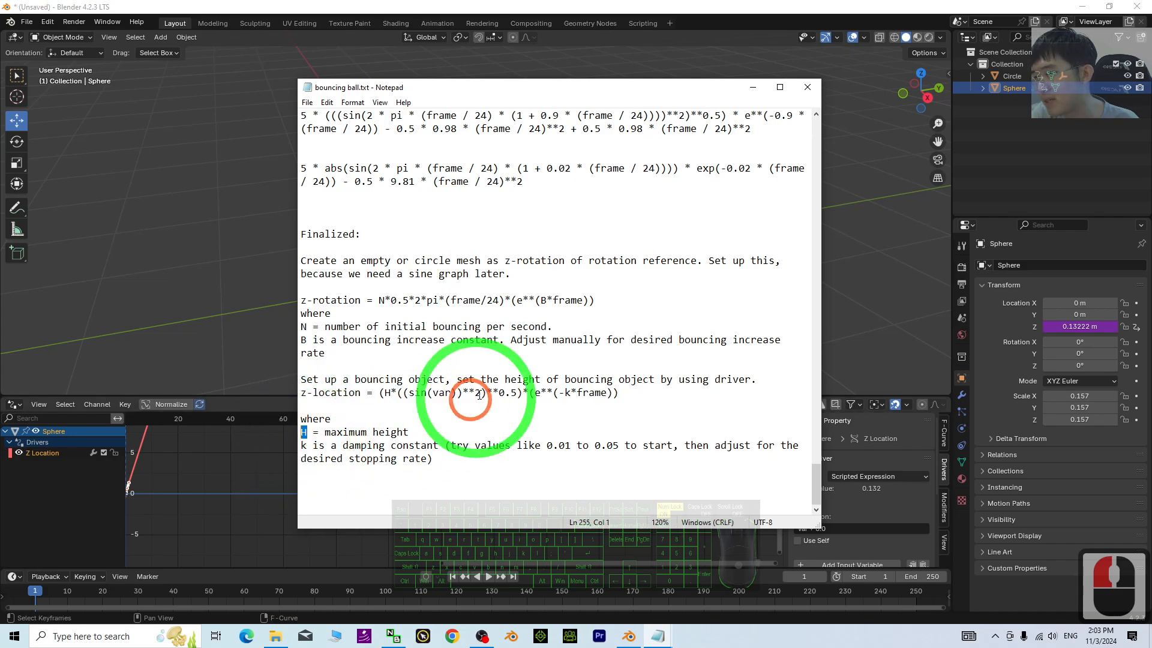
pyautogui.moveTo(308, 432); pyautogui.dragTo(300, 432)
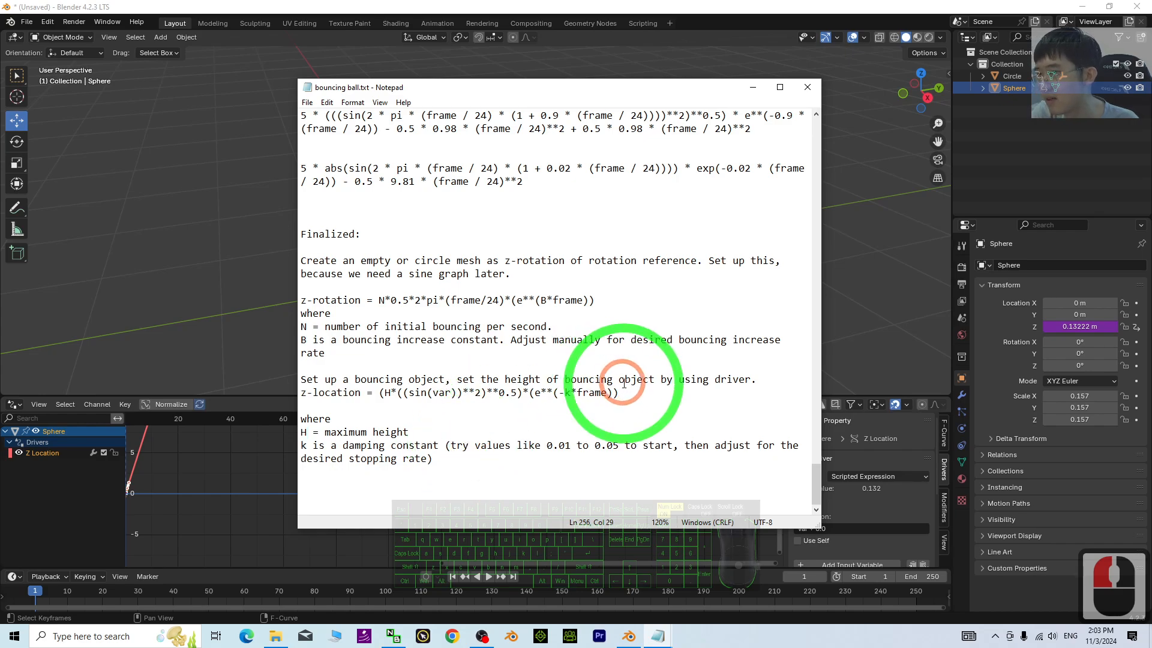
pyautogui.moveTo(624, 392); pyautogui.dragTo(382, 396)
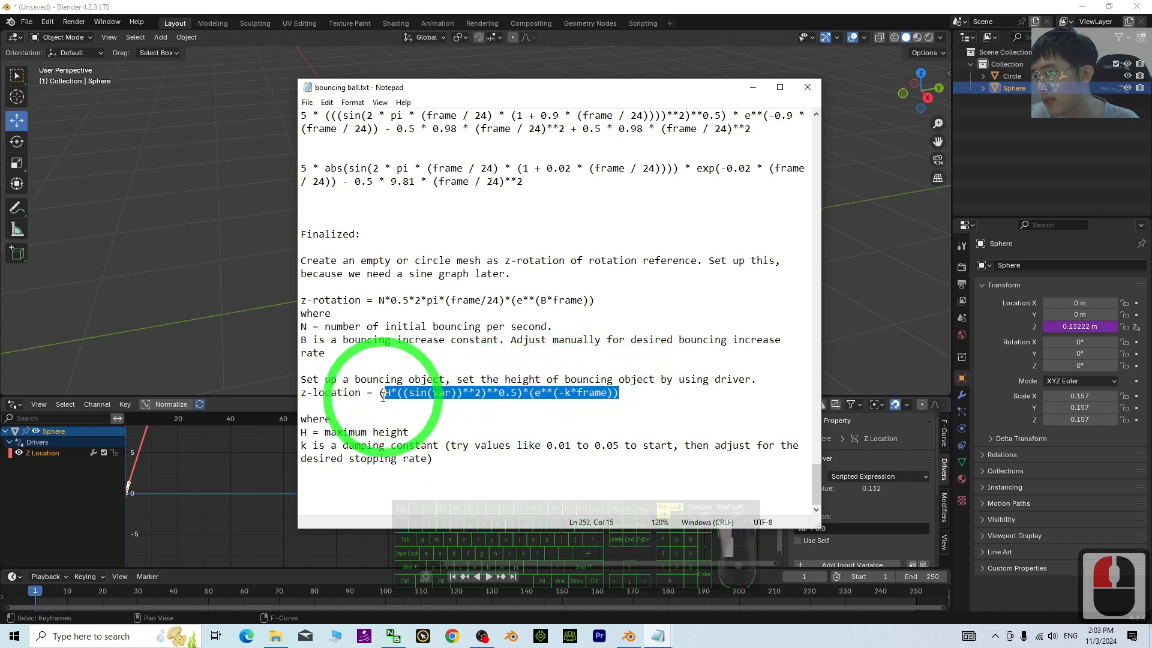
pyautogui.hotkey('ctrl', 'c')
pyautogui.click(605, 52)
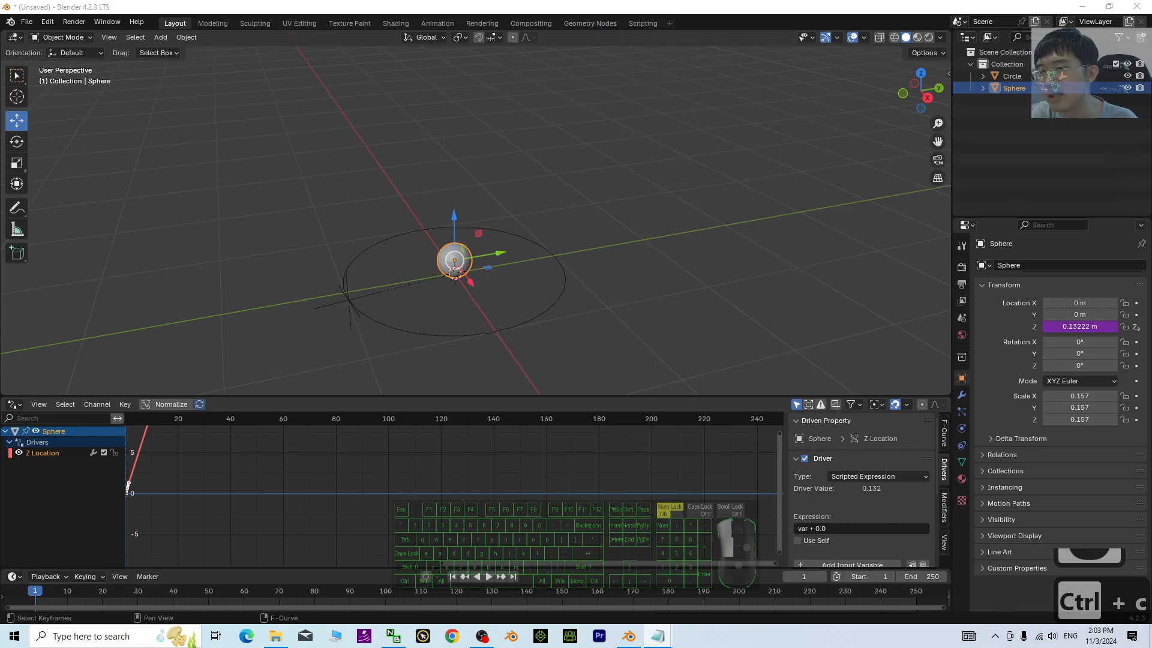
# - Paste the copied z-location formula a few lines below the rotation expression in the untitled Notepad document
pyautogui.moveTo(658, 635)
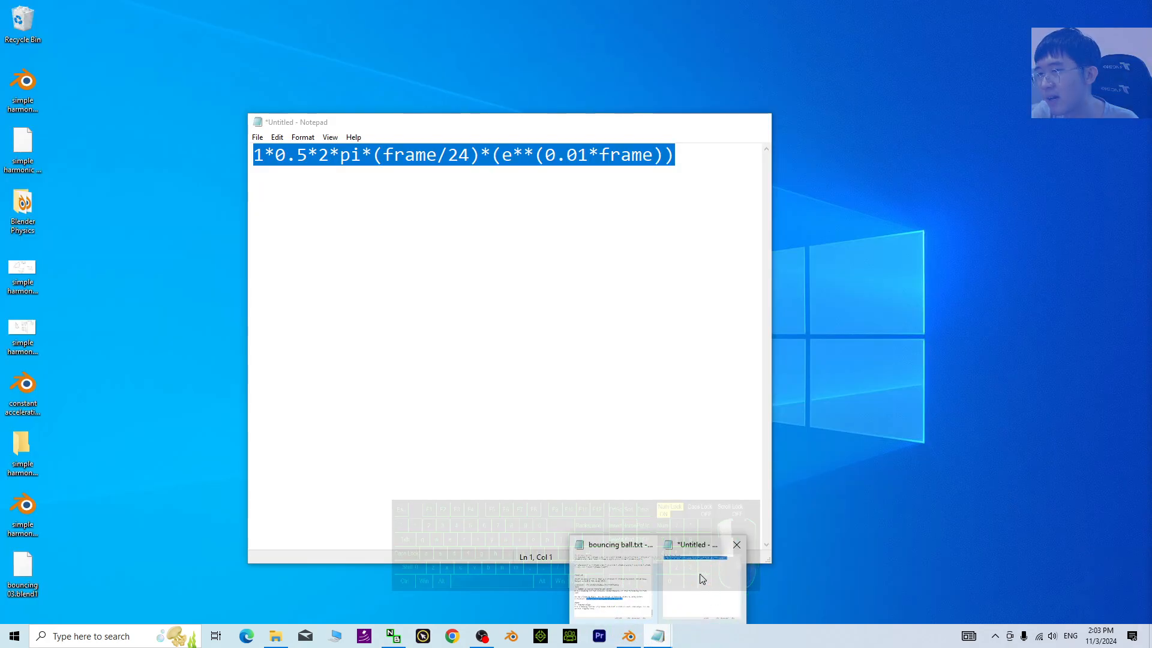
pyautogui.click(701, 579)
pyautogui.click(699, 159)
pyautogui.press('Return')
pyautogui.press('Return')
pyautogui.press('Return')
pyautogui.press('Return')
pyautogui.press('Return')
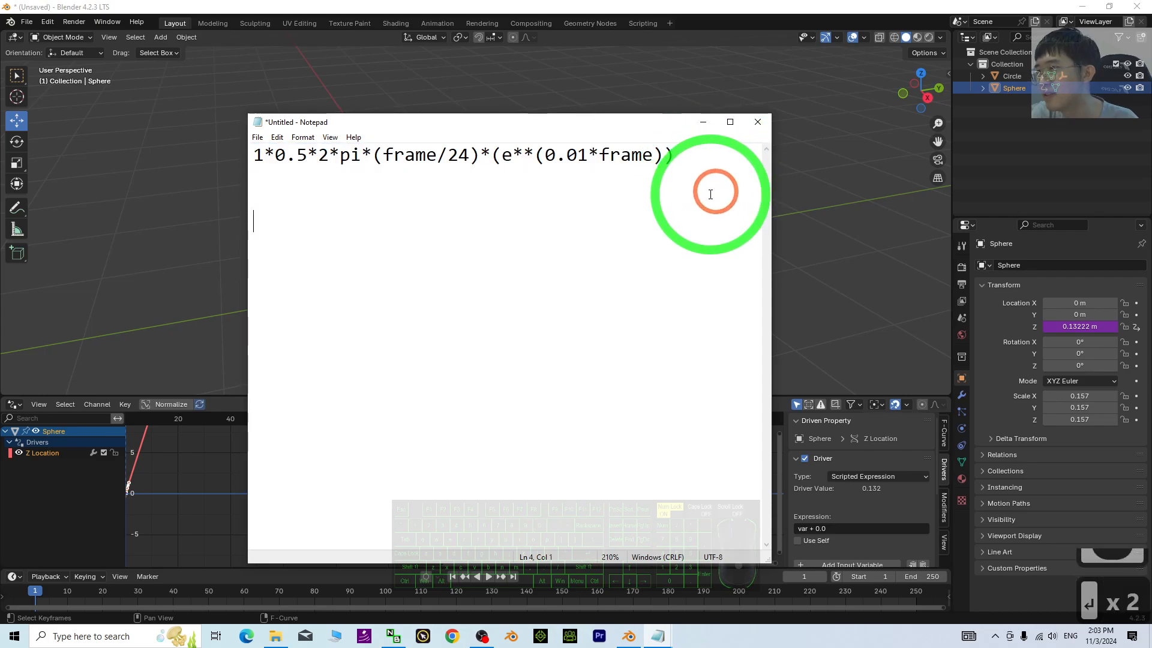
pyautogui.hotkey('ctrl', 'v')
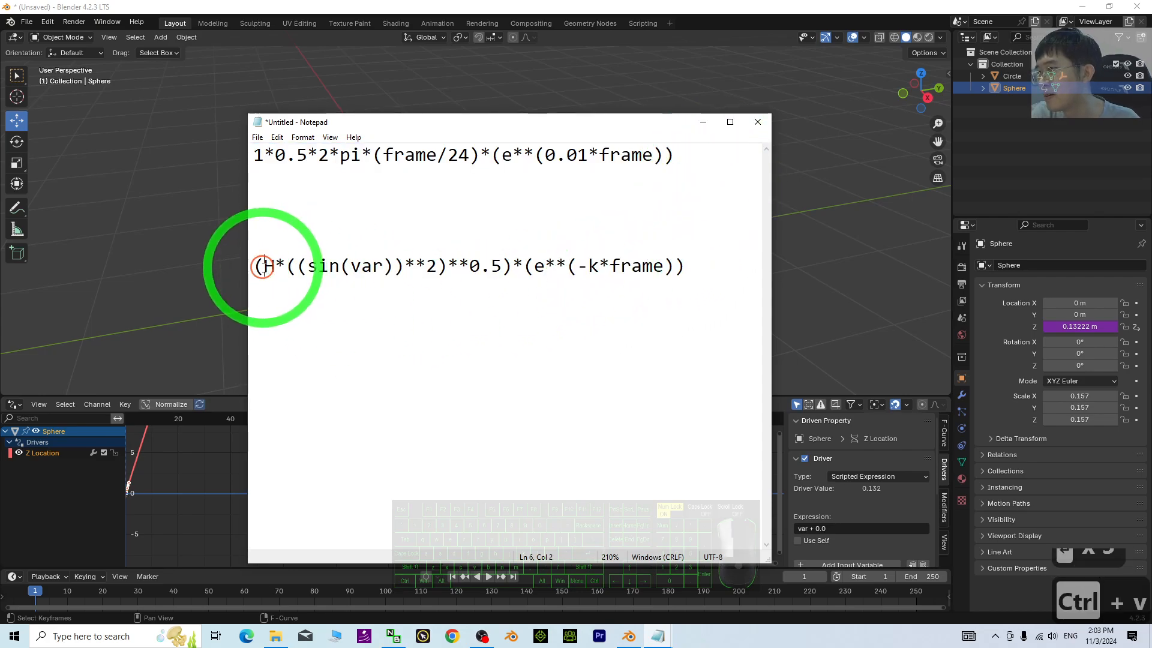
# - Replace H with 5 and k with 0.01 in the pasted z-location formula, then copy the whole expression
pyautogui.moveTo(264, 266); pyautogui.dragTo(270, 266)
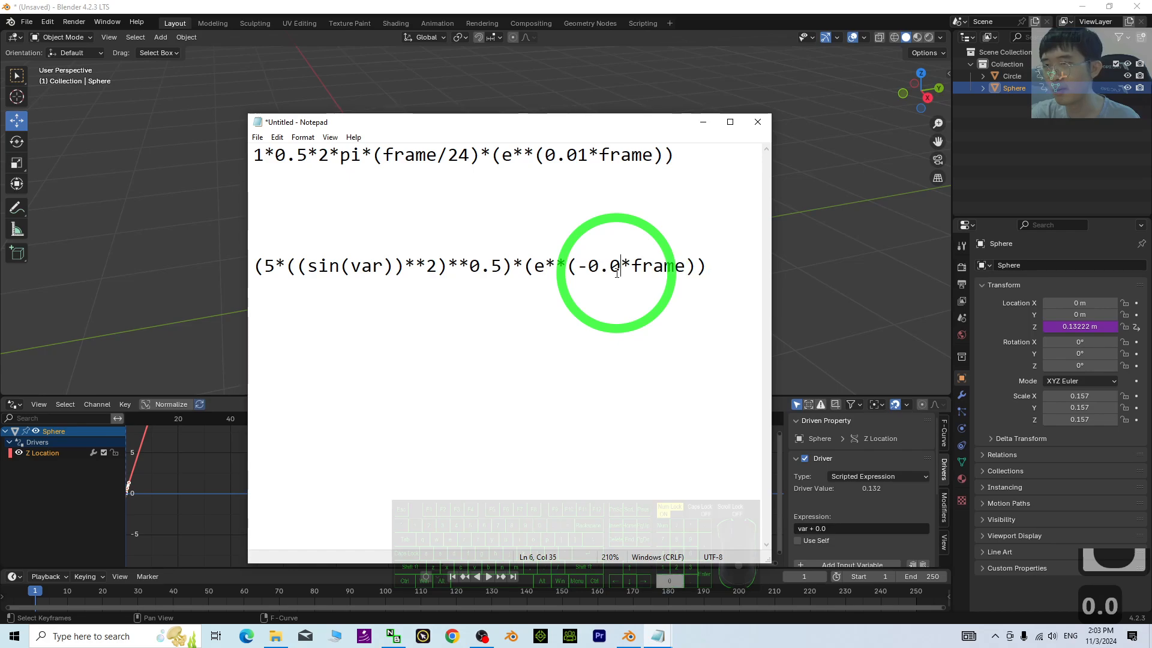
pyautogui.click(678, 299)
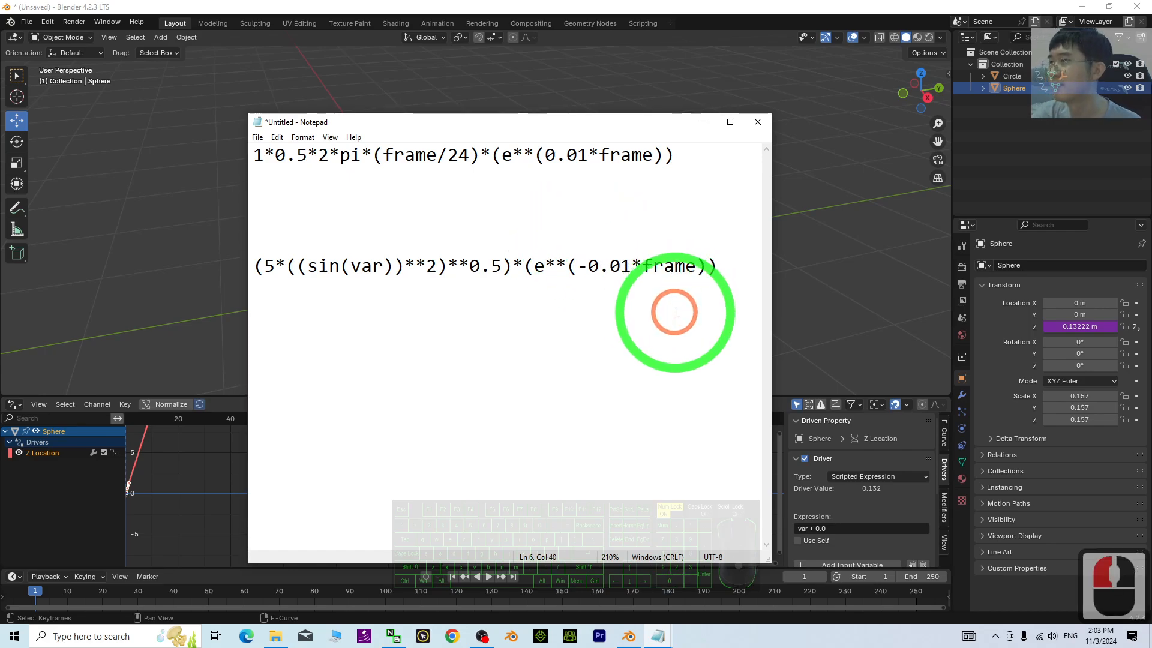
pyautogui.click(685, 237)
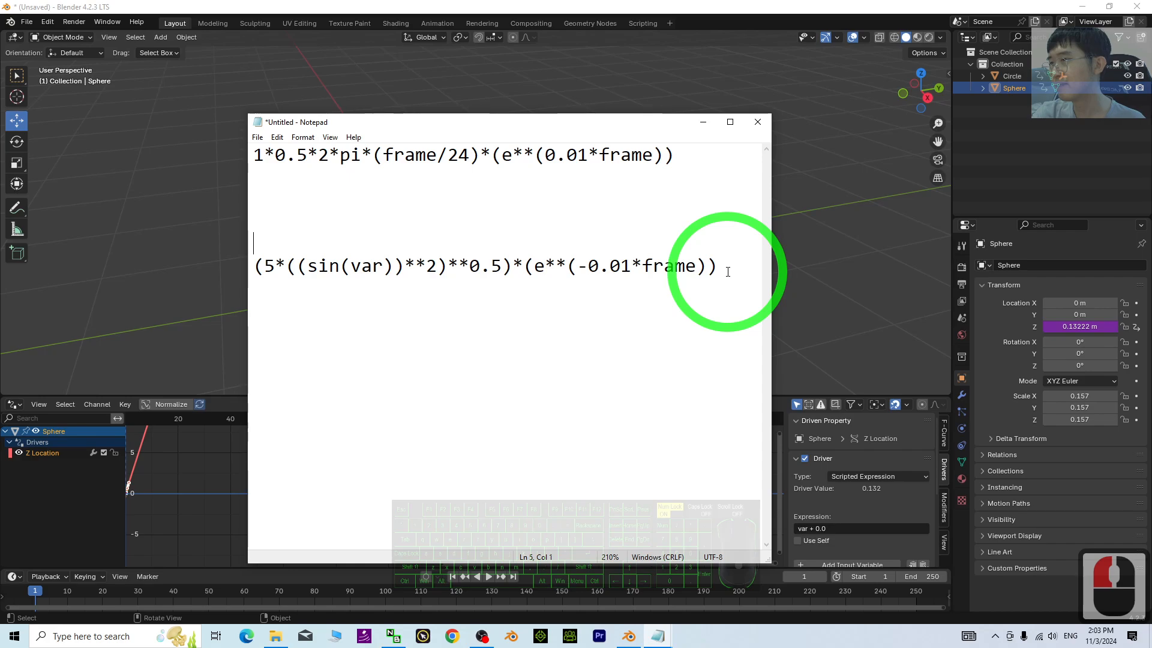
pyautogui.moveTo(719, 267); pyautogui.dragTo(253, 277)
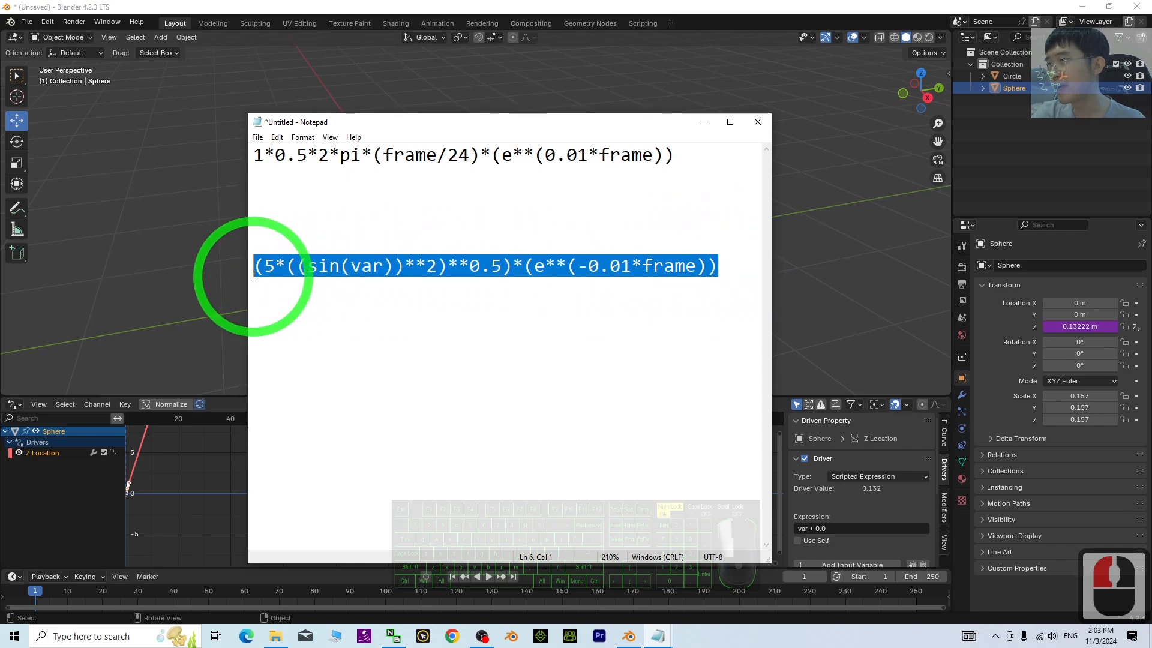
pyautogui.hotkey('ctrl', 'c')
# - Switch back to Blender and replace the sphere's Z Location driver expression with the copied (5*((sin(var))**2)**0.5)*(e**(-0.01*frame))
pyautogui.click(670, 22)
pyautogui.click(684, 6)
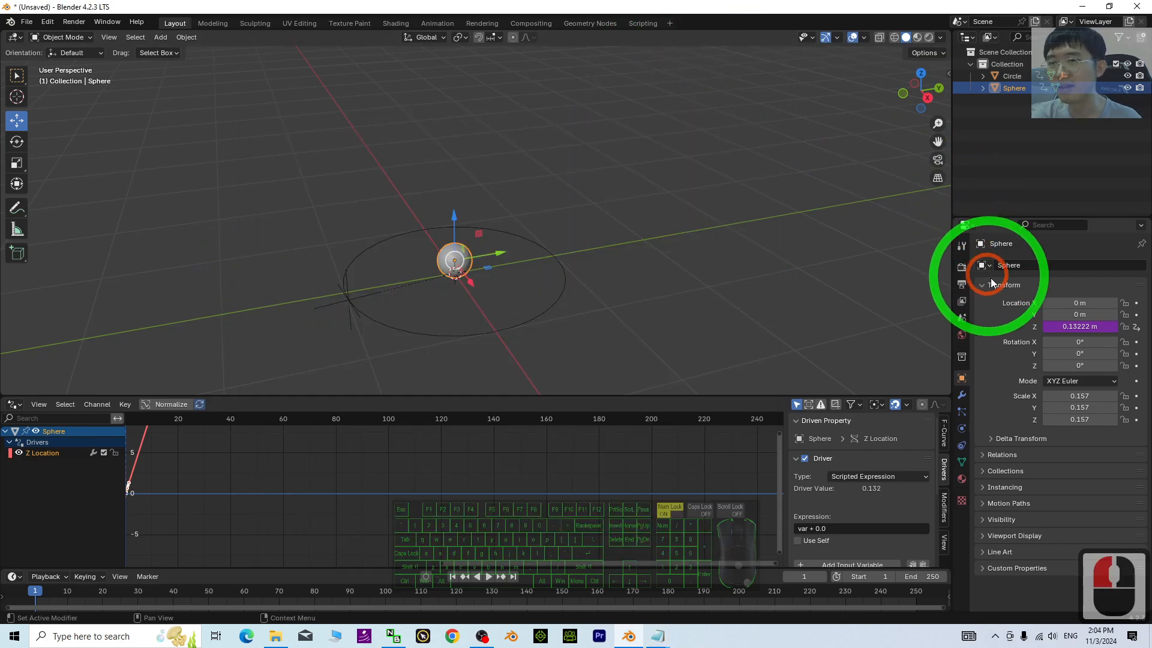
pyautogui.click(1072, 327)
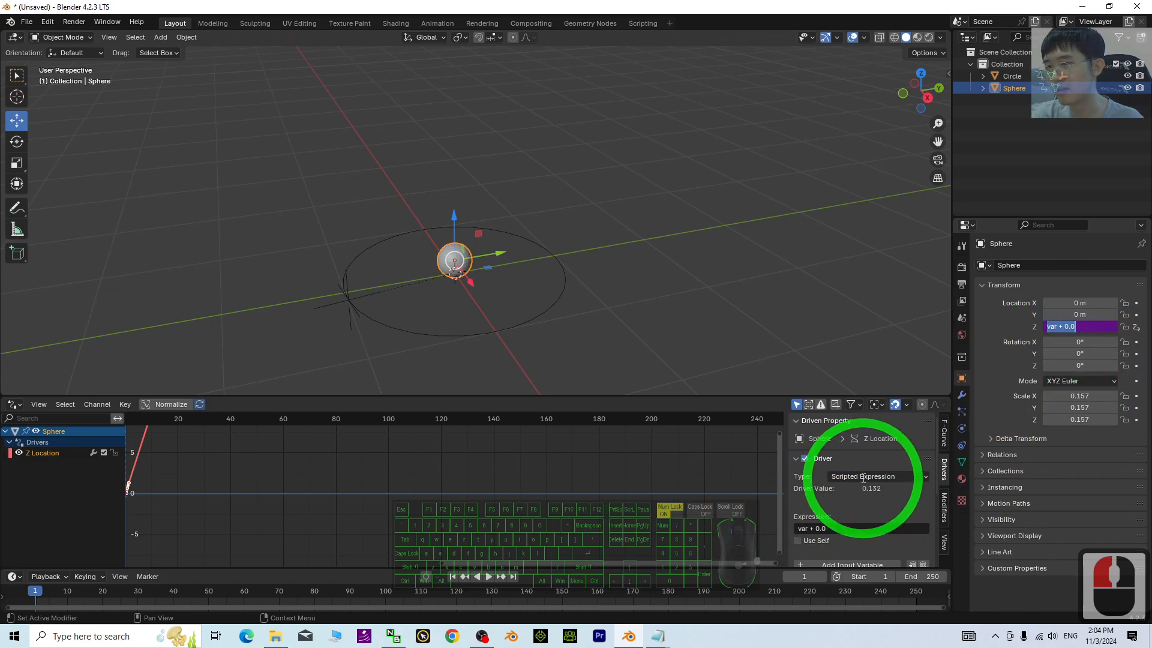
pyautogui.scroll(-2, 861, 468)
pyautogui.doubleClick(830, 529)
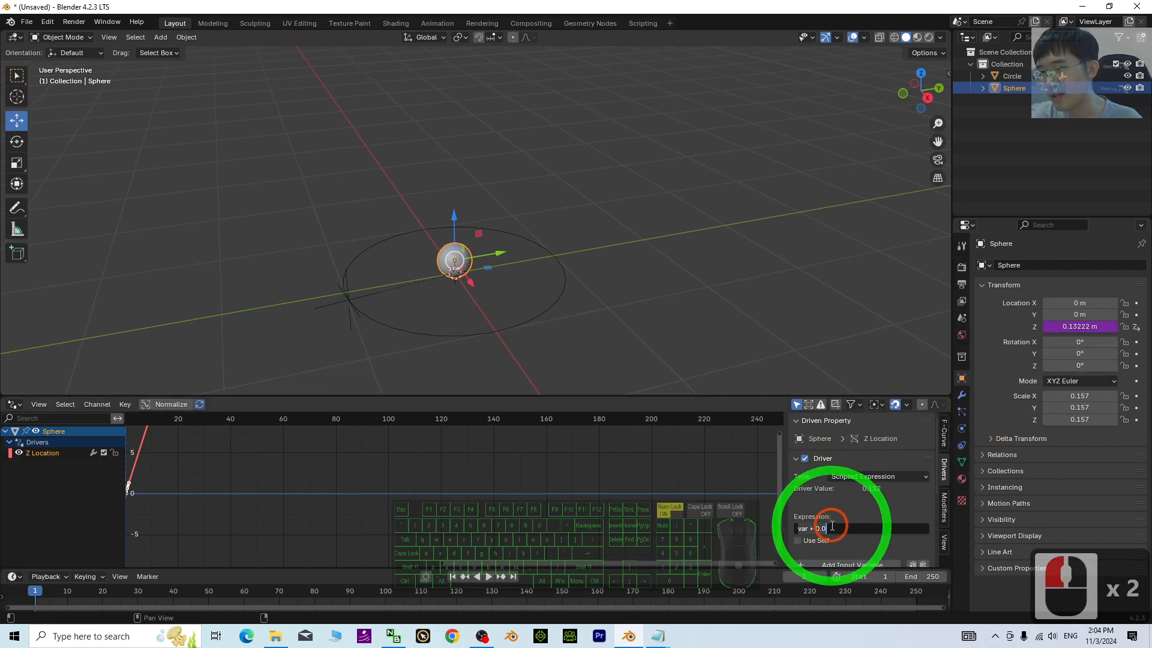
pyautogui.hotkey('ctrl', 'v')
pyautogui.press('Return')
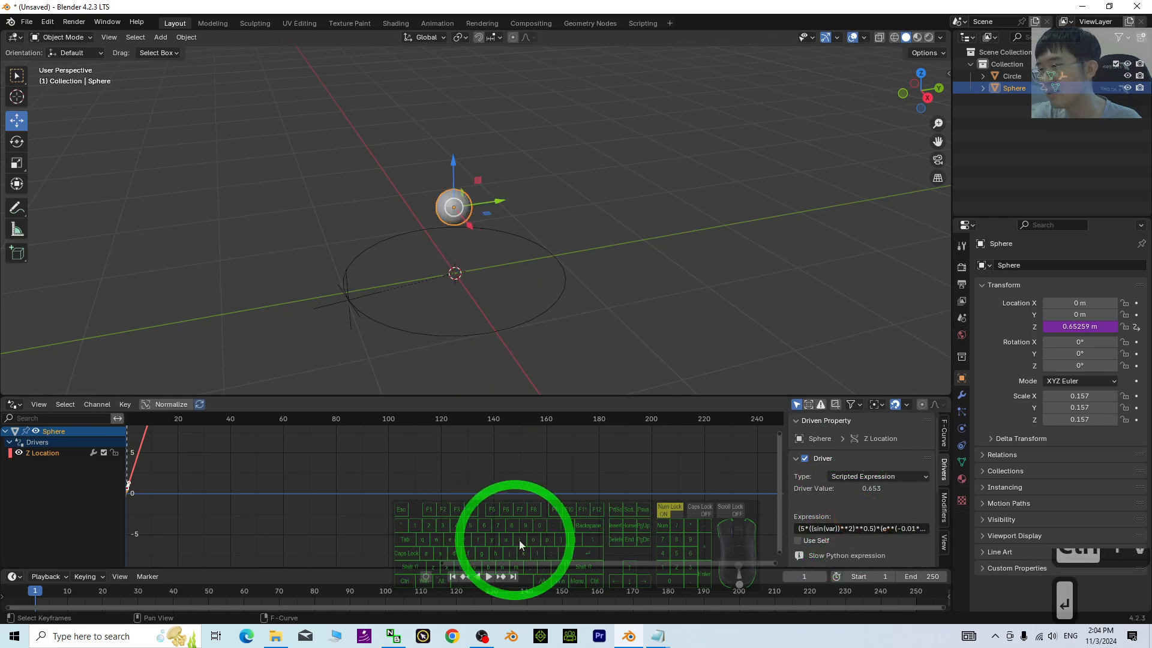
# - Play the animation to check the sphere's bounce, stop it and return to the first frame
pyautogui.click(489, 577)
pyautogui.scroll(-4, 617, 207)
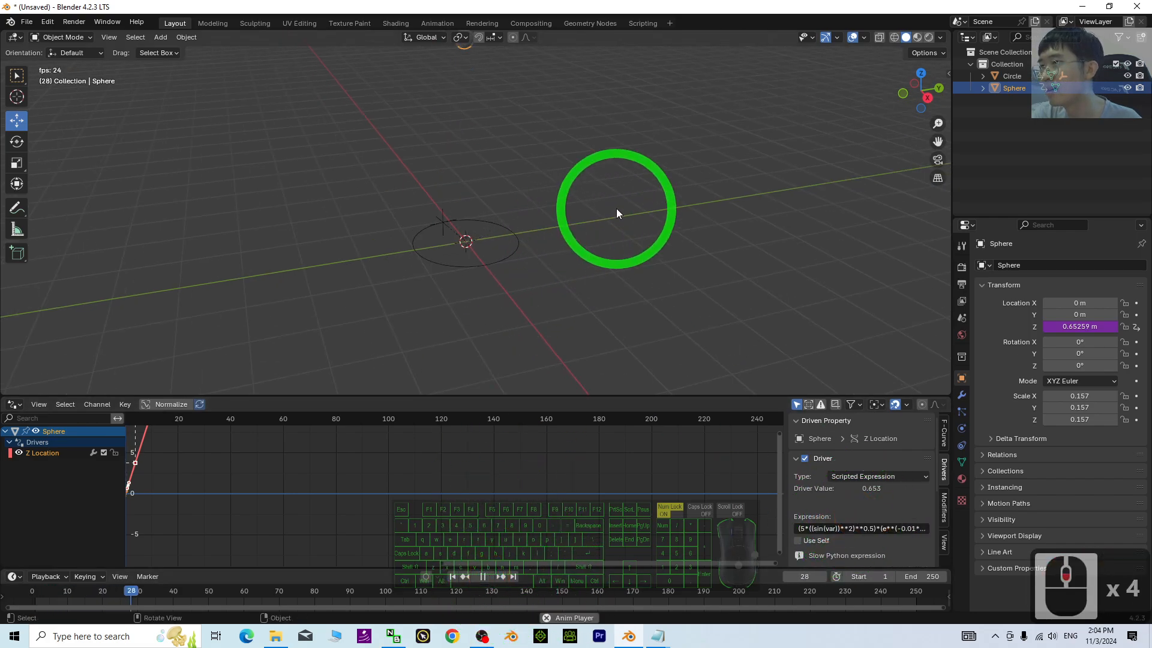
pyautogui.scroll(4, 600, 187)
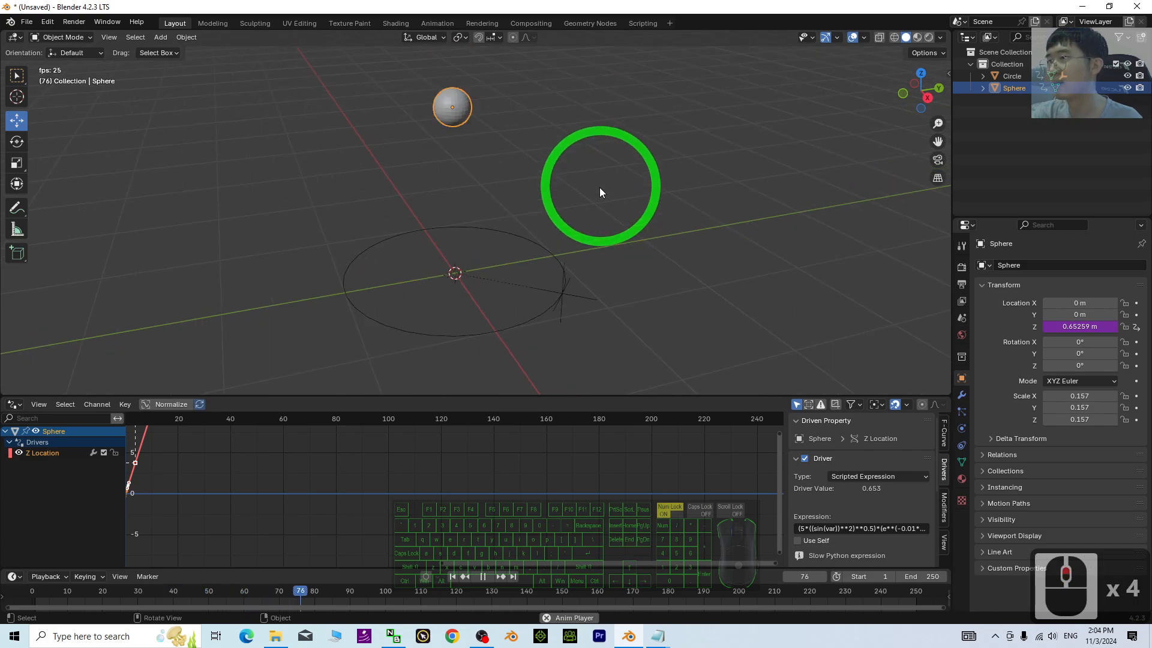
pyautogui.scroll(-3, 593, 215)
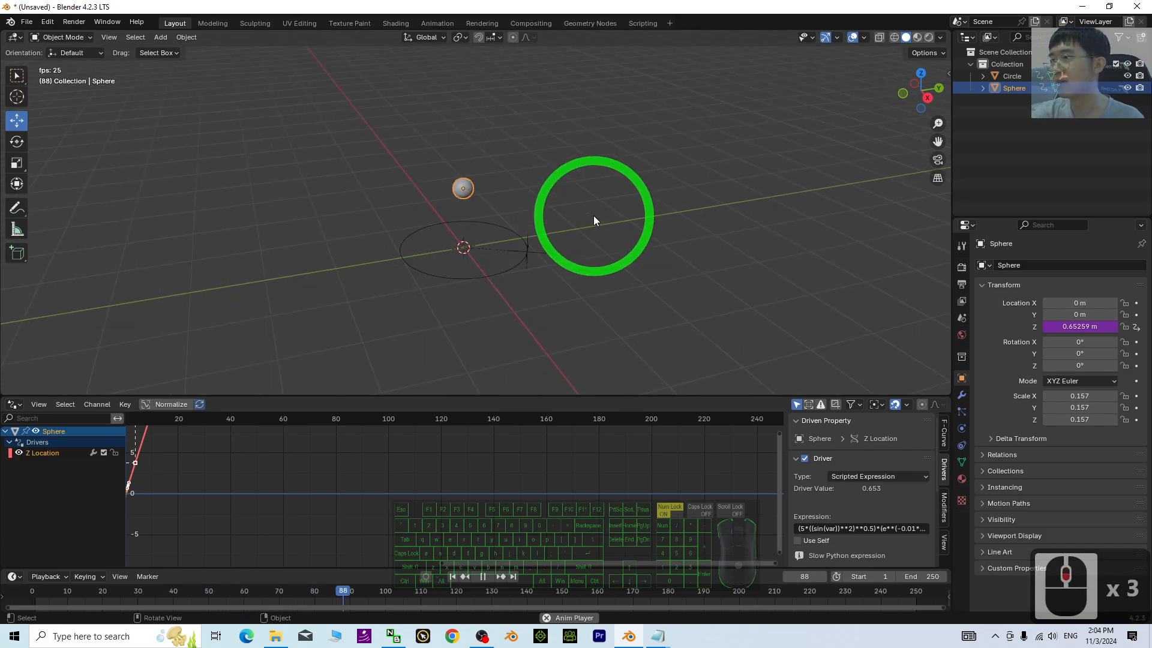
pyautogui.click(483, 577)
pyautogui.click(453, 577)
# - Enlarge the 3D viewport by shrinking the driver graph area below it
pyautogui.moveTo(534, 397); pyautogui.dragTo(534, 503)
pyautogui.scroll(5, 558, 315)
pyautogui.moveTo(637, 373); pyautogui.dragTo(625, 360, button='middle')
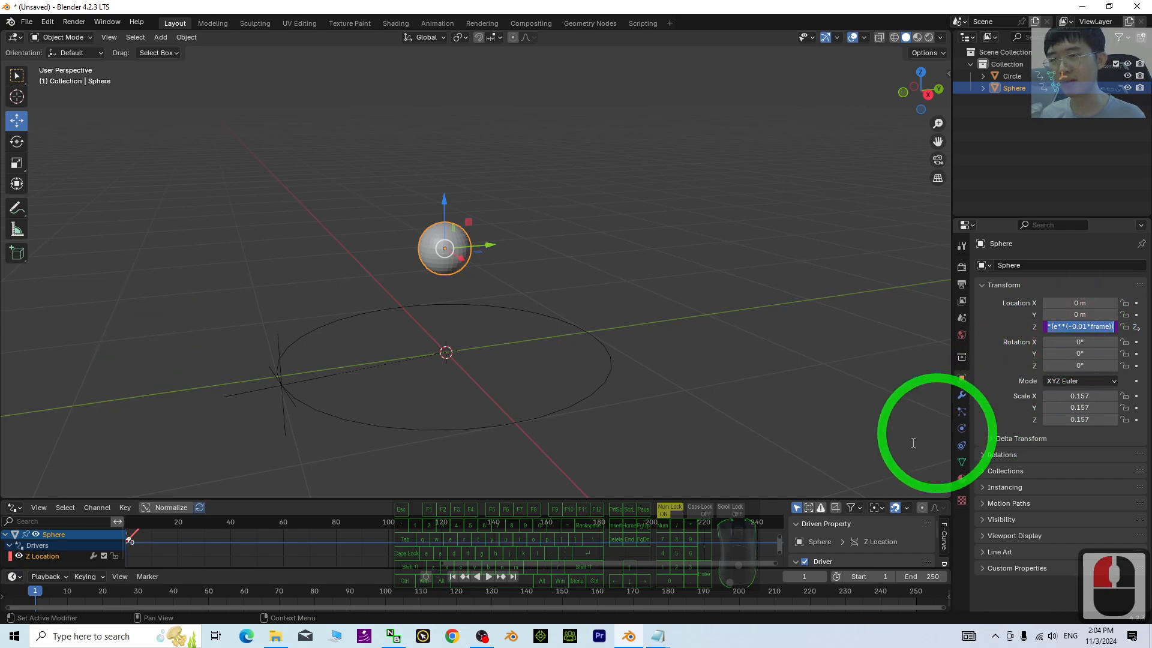
# - Select the circle and set the bouncing increase constant in its Z Rotation driver expression to 0.003
pyautogui.click(584, 349)
pyautogui.click(577, 327)
pyautogui.doubleClick(1080, 365)
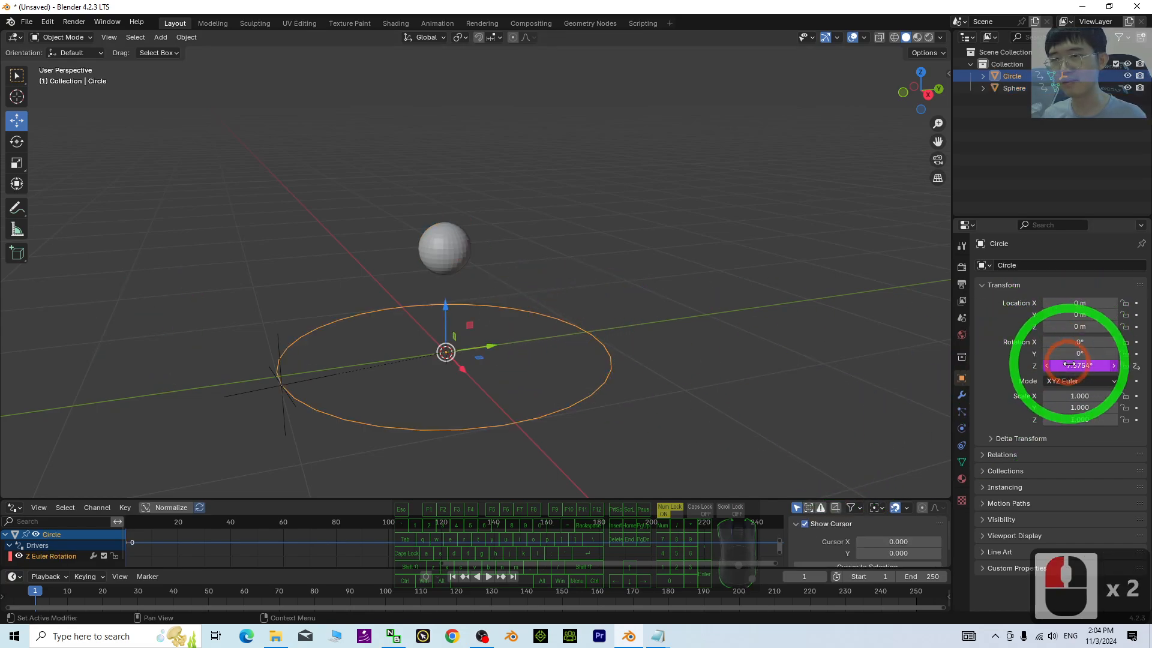
pyautogui.click(1084, 365)
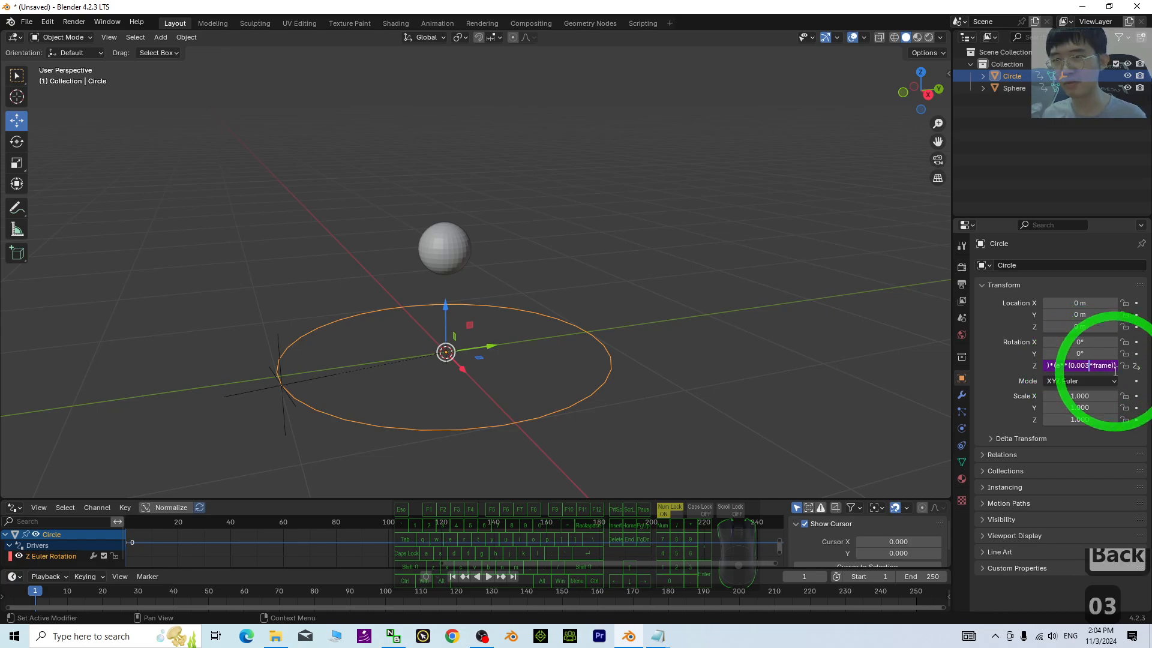
# - Play back the bounce with the reduced rotation growth, view it from a lower angle and return to frame 1
pyautogui.click(489, 578)
pyautogui.scroll(-4, 620, 309)
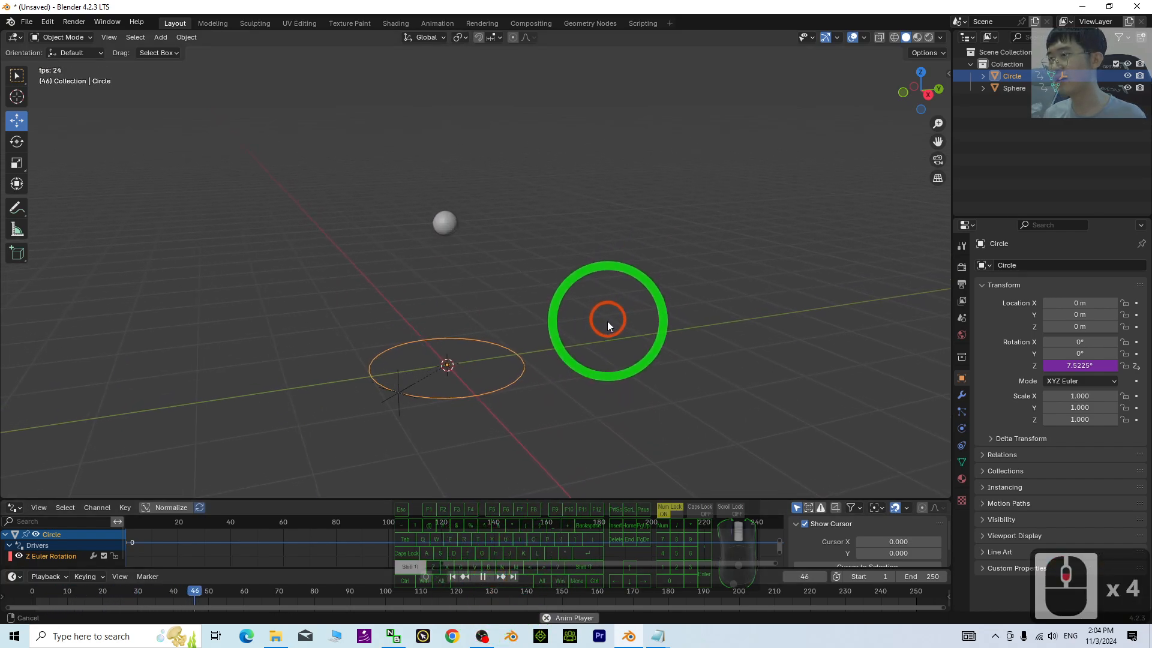
pyautogui.keyDown('shift'); pyautogui.moveTo(607, 322); pyautogui.dragTo(606, 324, button='middle'); pyautogui.keyUp('shift')
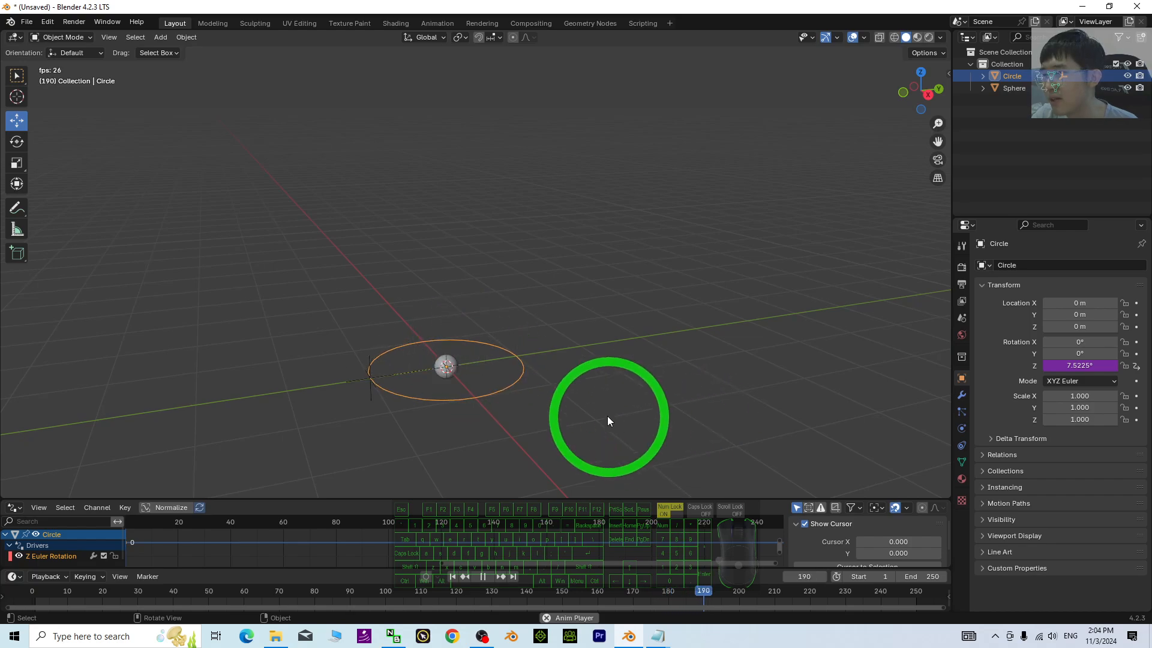
pyautogui.moveTo(607, 420); pyautogui.dragTo(461, 401, button='middle')
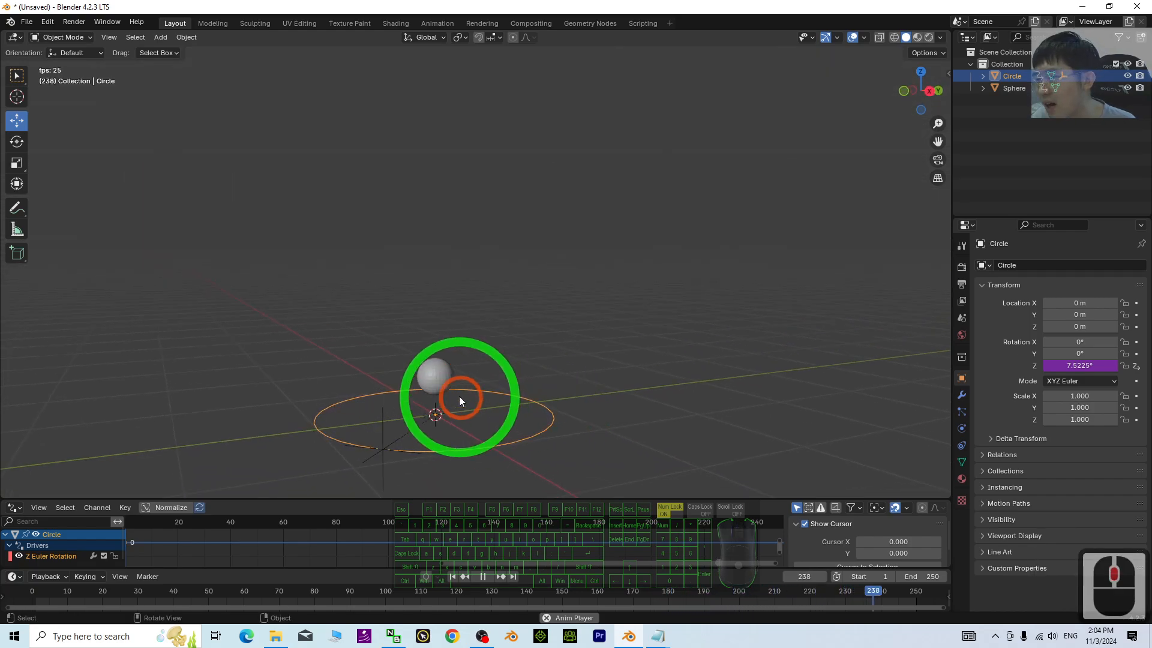
pyautogui.scroll(-4, 563, 322)
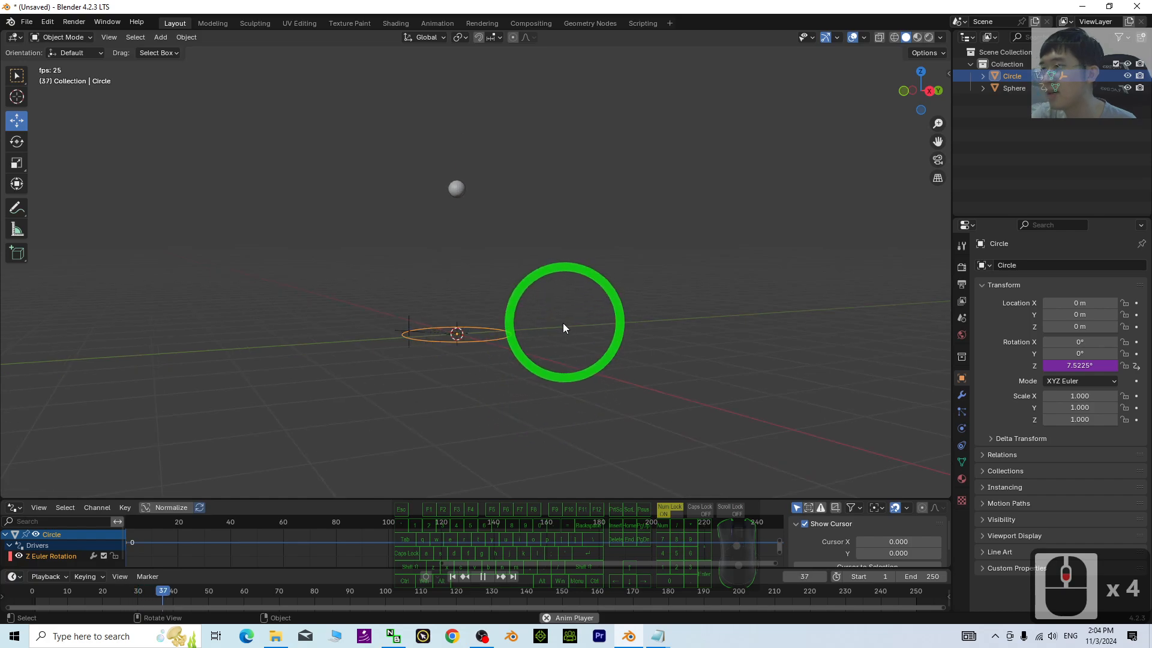
pyautogui.click(481, 577)
pyautogui.click(453, 577)
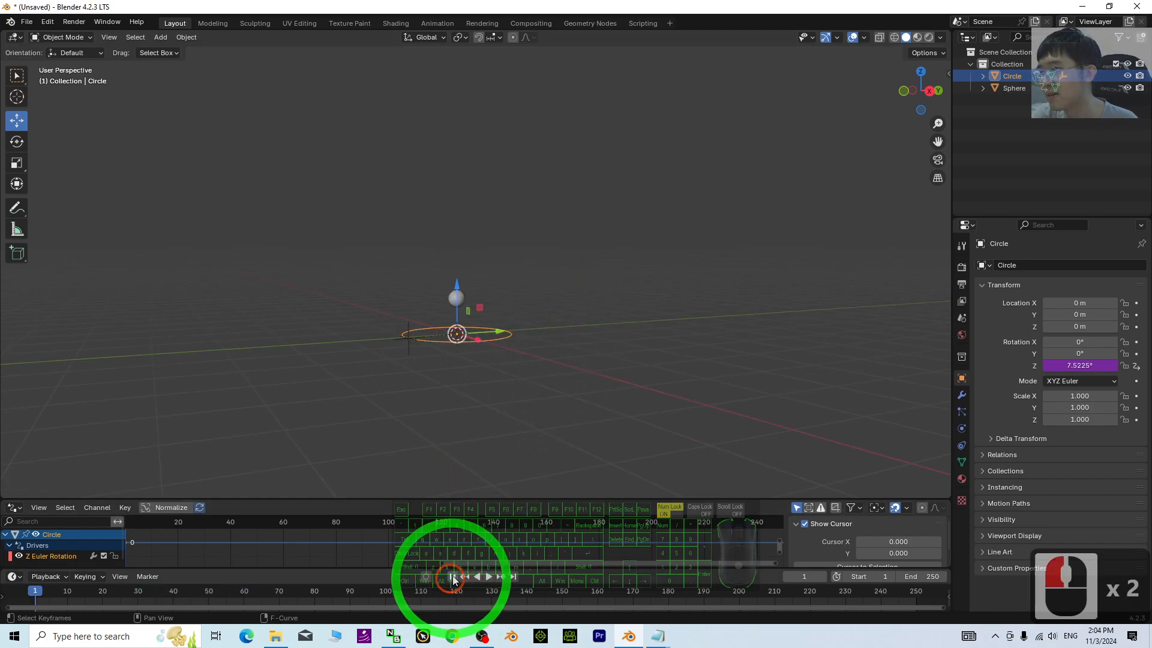
# - Select the sphere and examine its Z Location driver expression
pyautogui.scroll(4, 531, 279)
pyautogui.click(432, 347)
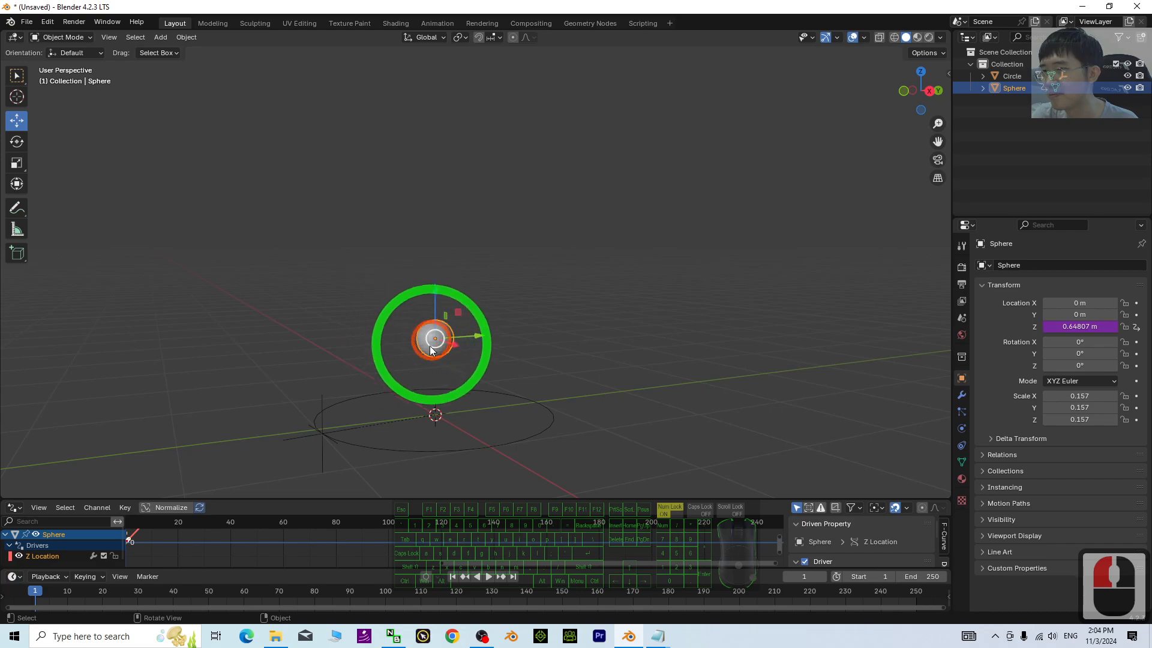
pyautogui.doubleClick(1076, 326)
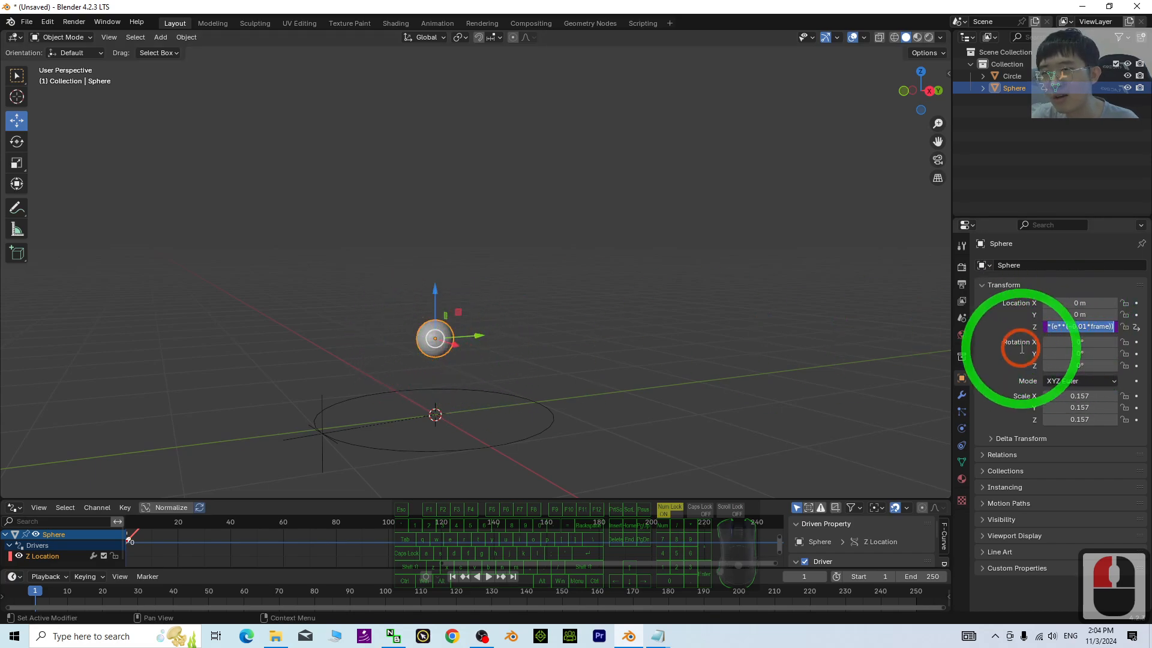
pyautogui.doubleClick(1043, 326)
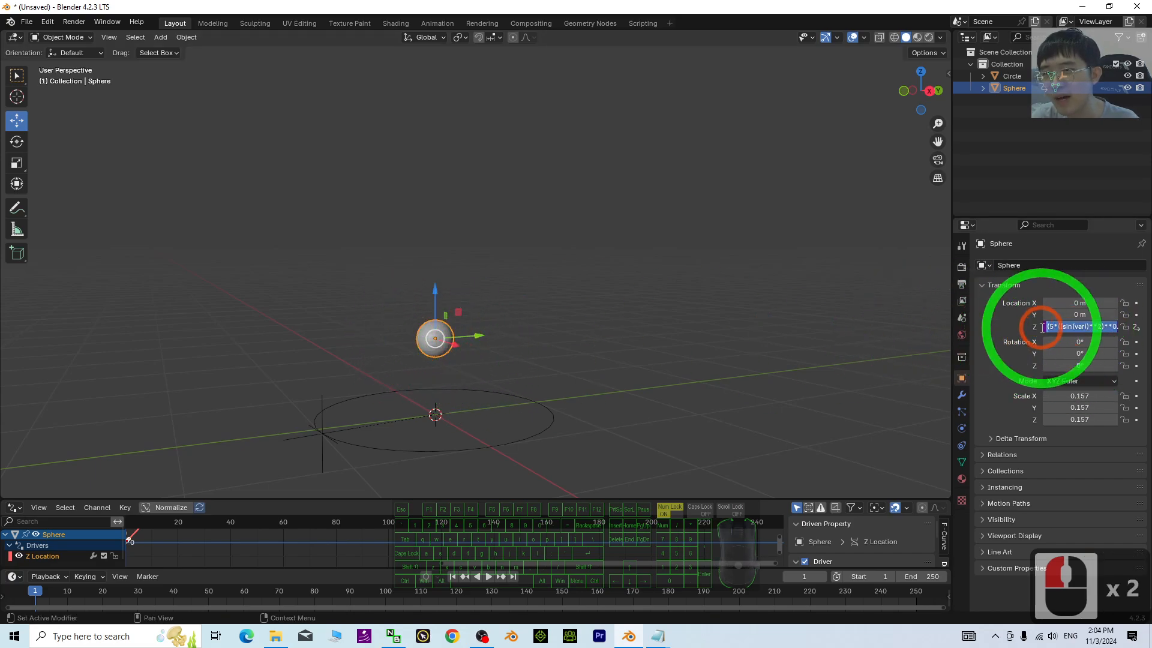
# - Play the bounce from the right orthographic view and in perspective, stop playback and return to the first frame
pyautogui.click(926, 92)
pyautogui.click(928, 91)
pyautogui.scroll(-4, 573, 282)
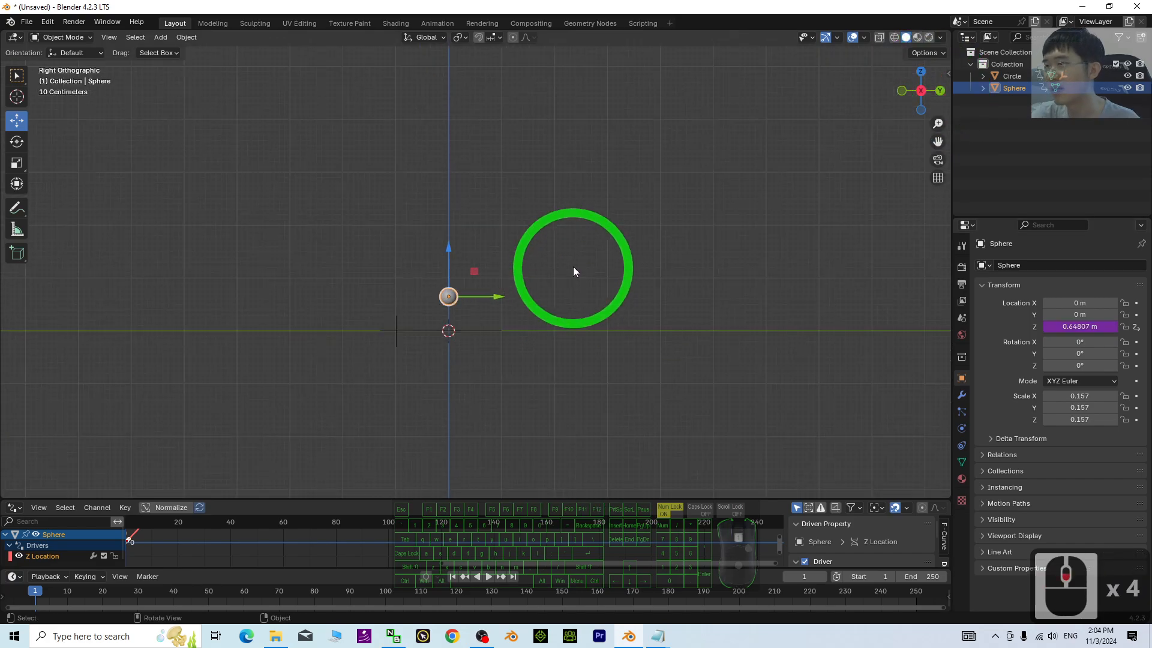
pyautogui.scroll(-2, 628, 207)
pyautogui.keyDown('shift'); pyautogui.moveTo(627, 198); pyautogui.dragTo(609, 318, button='middle'); pyautogui.keyUp('shift')
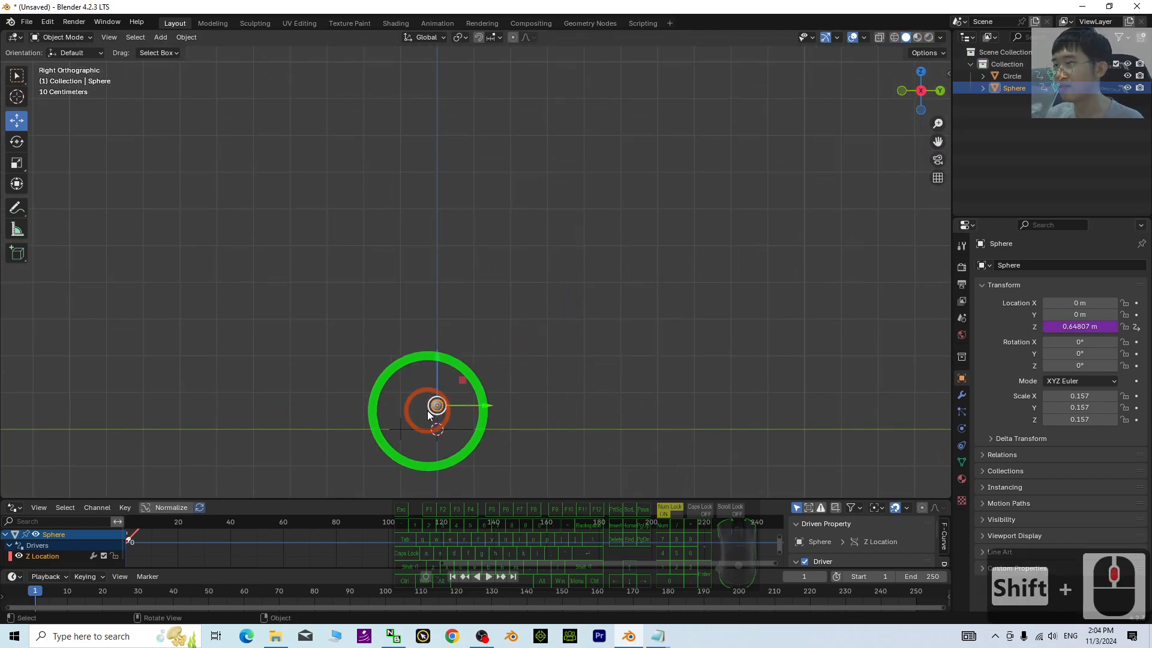
pyautogui.click(452, 576)
pyautogui.click(488, 576)
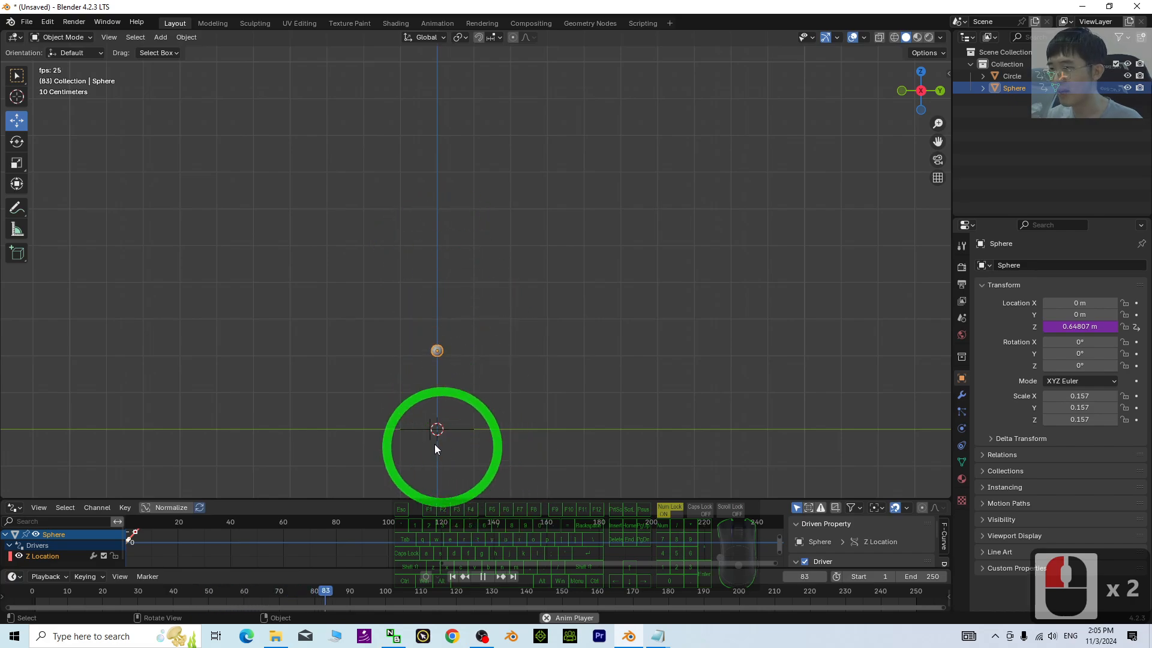
pyautogui.moveTo(528, 359); pyautogui.dragTo(562, 409, button='middle')
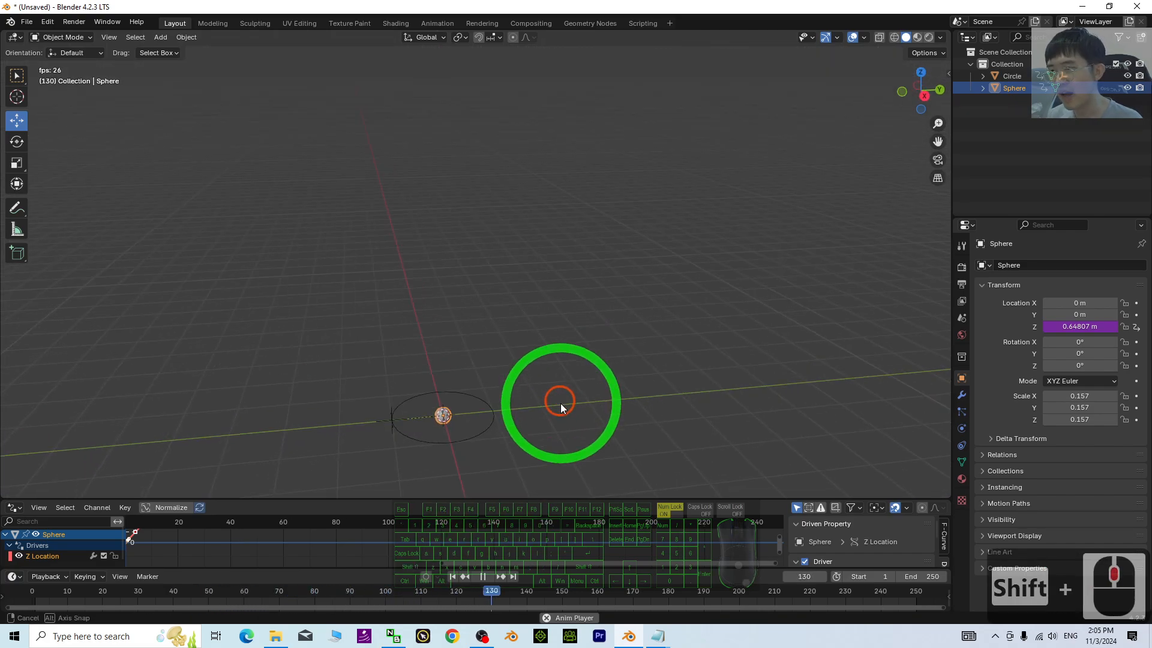
pyautogui.click(483, 576)
pyautogui.click(453, 576)
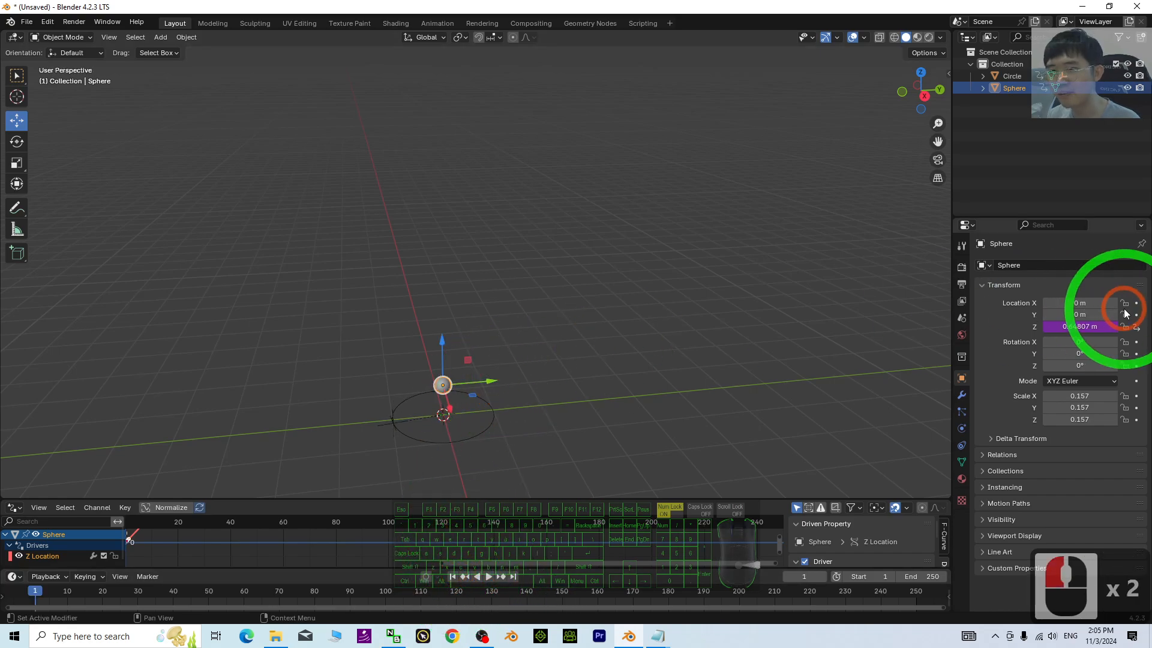
# - Increase the damping constant in the sphere's Z Location driver expression and play back the bounce to check it
pyautogui.doubleClick(1080, 326)
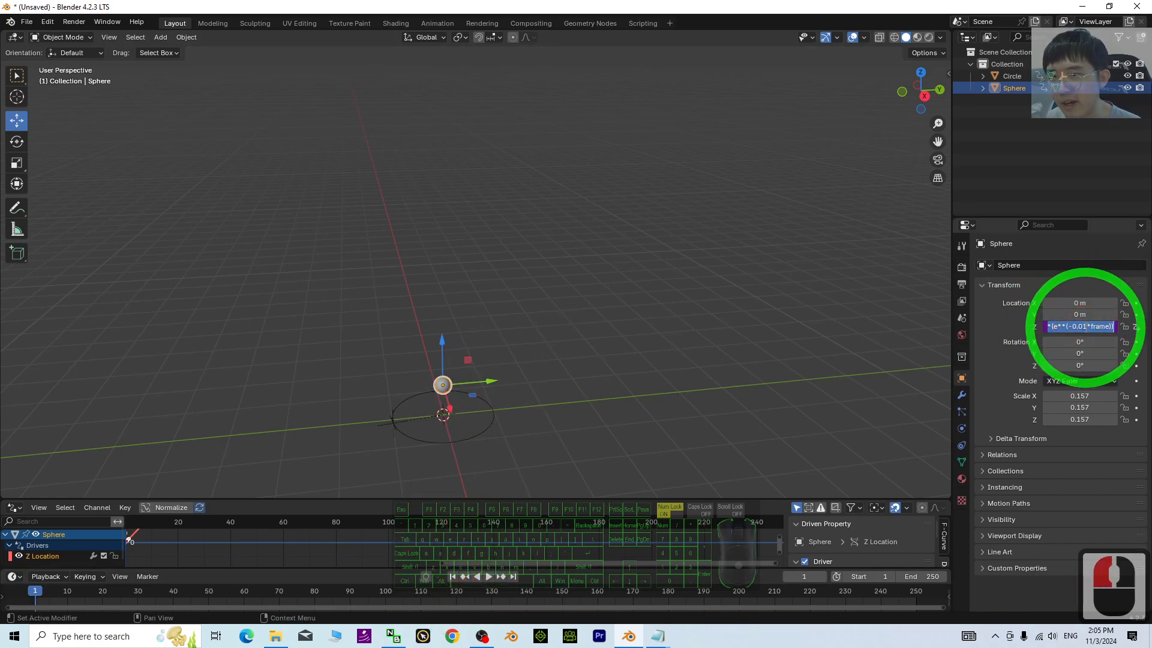
pyautogui.press('BackSpace')
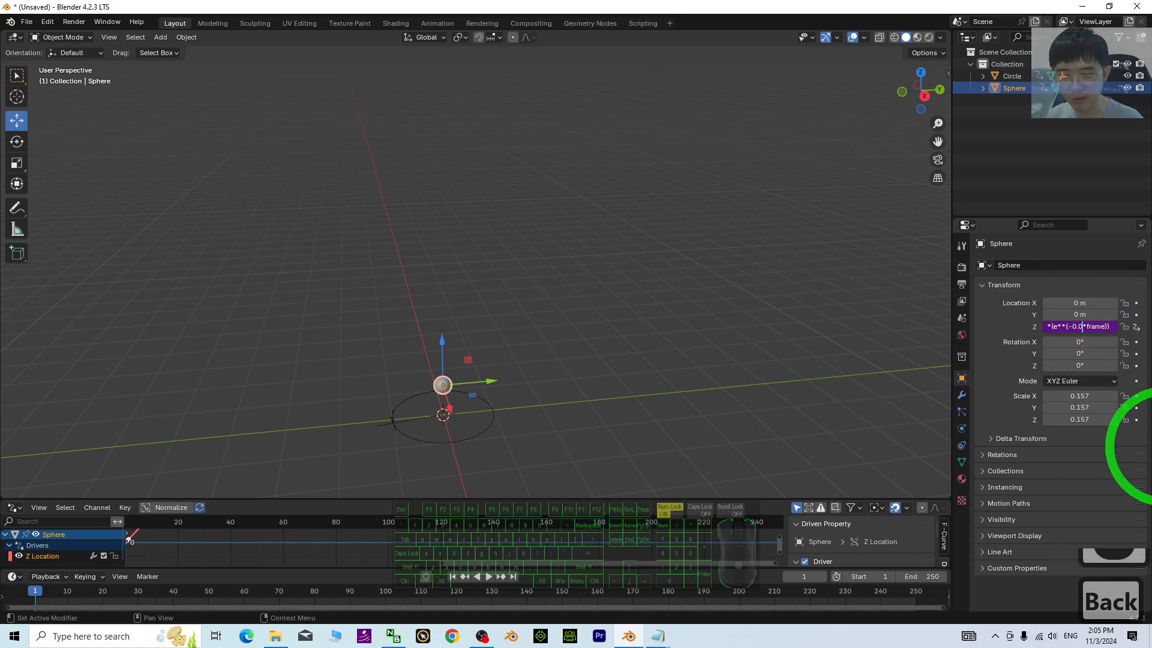
pyautogui.click(489, 576)
pyautogui.click(581, 466)
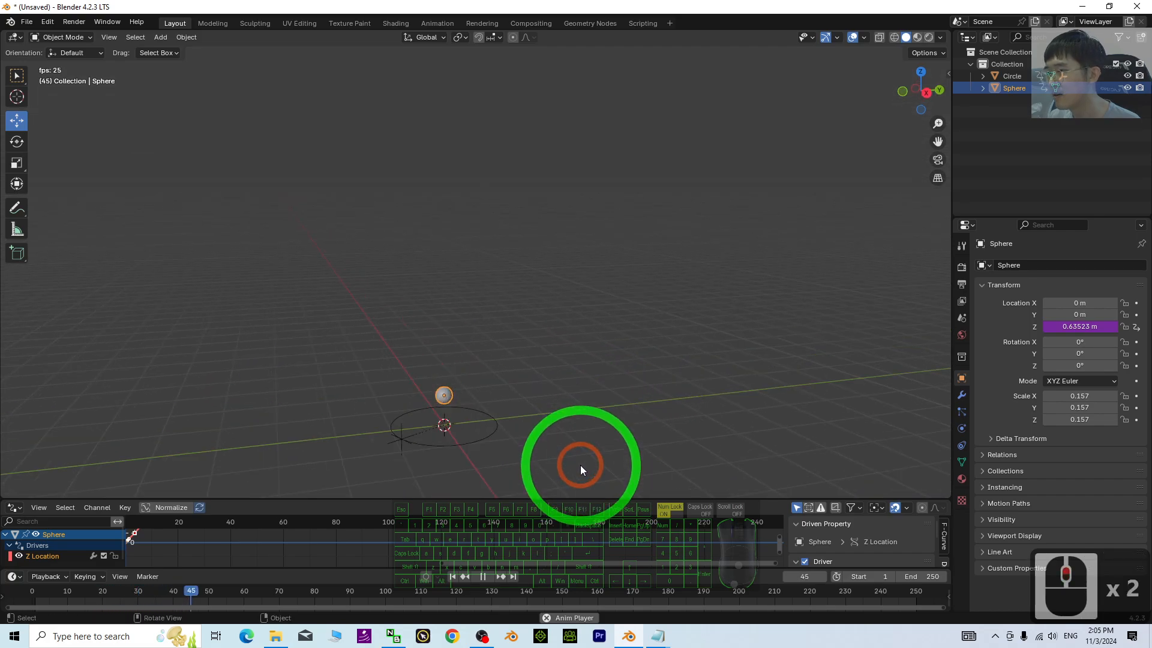
pyautogui.keyDown('shift'); pyautogui.moveTo(590, 449); pyautogui.dragTo(610, 379, button='middle'); pyautogui.keyUp('shift')
pyautogui.scroll(3, 551, 441)
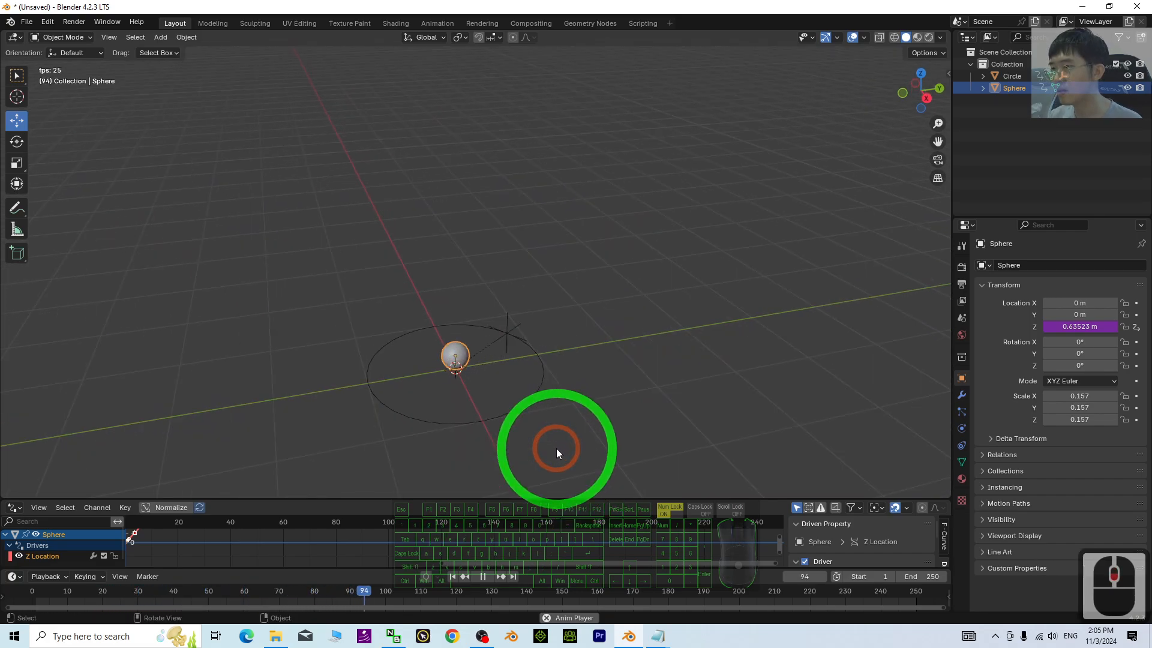
pyautogui.moveTo(556, 454); pyautogui.dragTo(613, 439, button='middle')
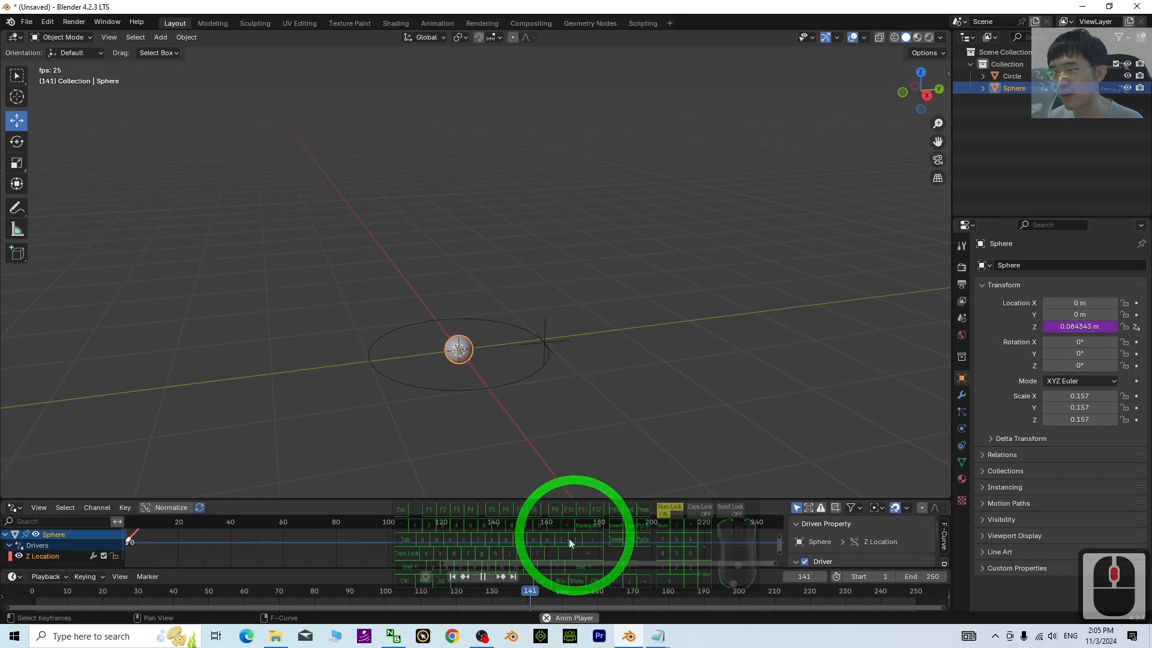
pyautogui.click(483, 577)
pyautogui.click(453, 577)
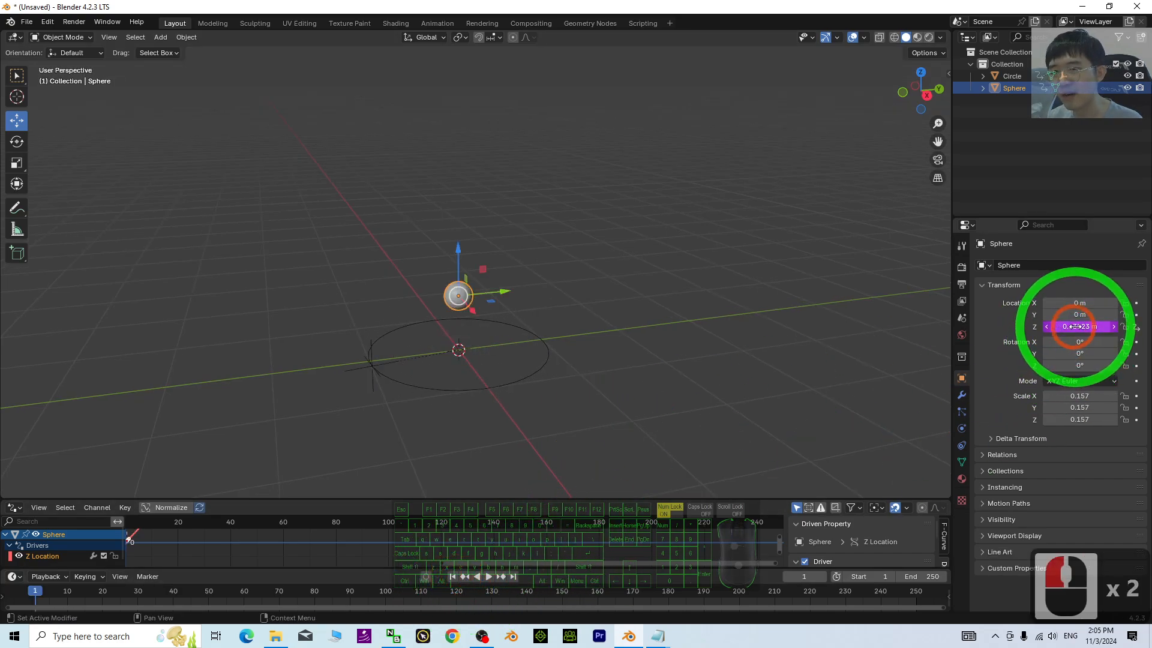
# - Set the damping constant in the sphere's Z Location driver expression to 0.05 and play back the bounce
pyautogui.press('Delete')
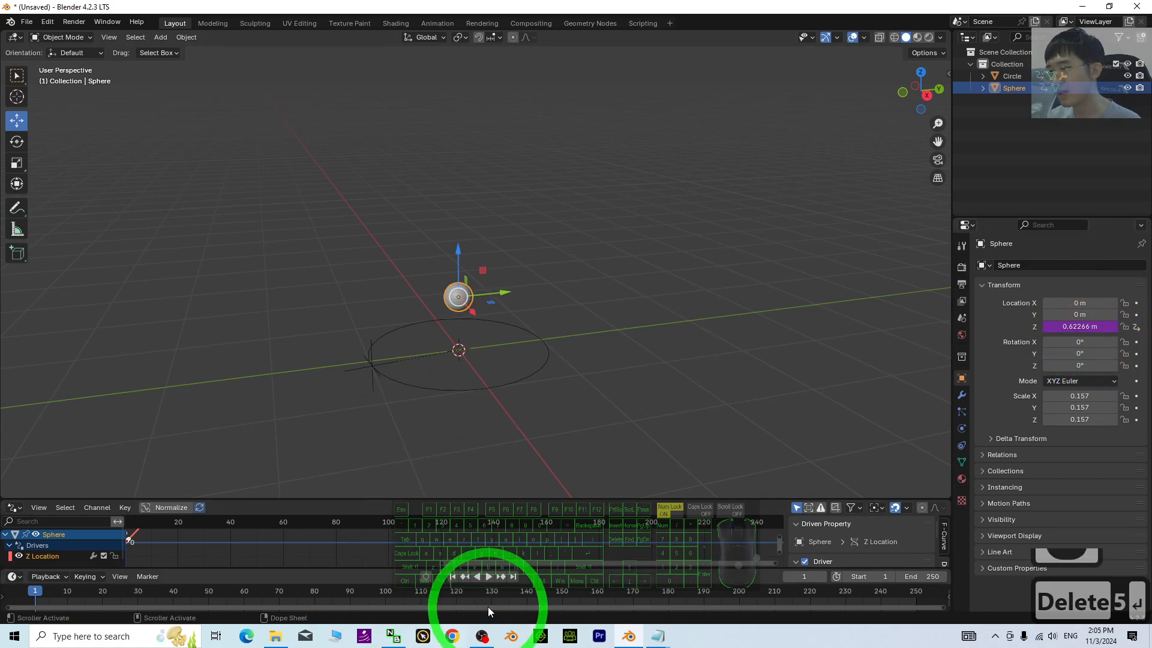
pyautogui.click(490, 576)
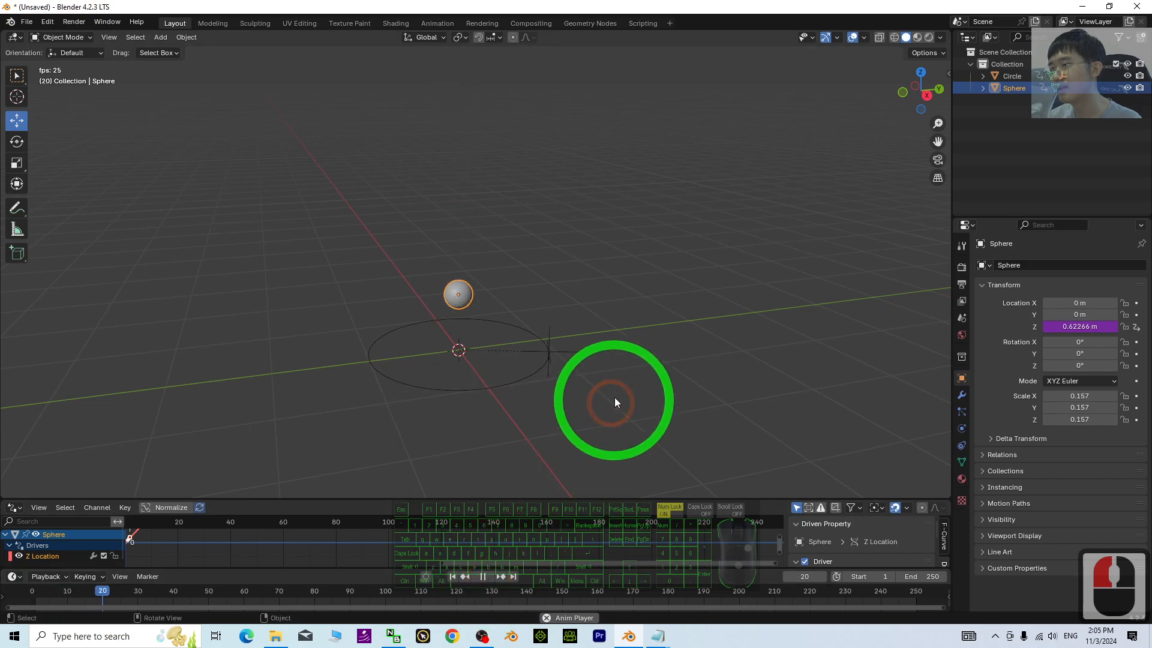
pyautogui.click(483, 577)
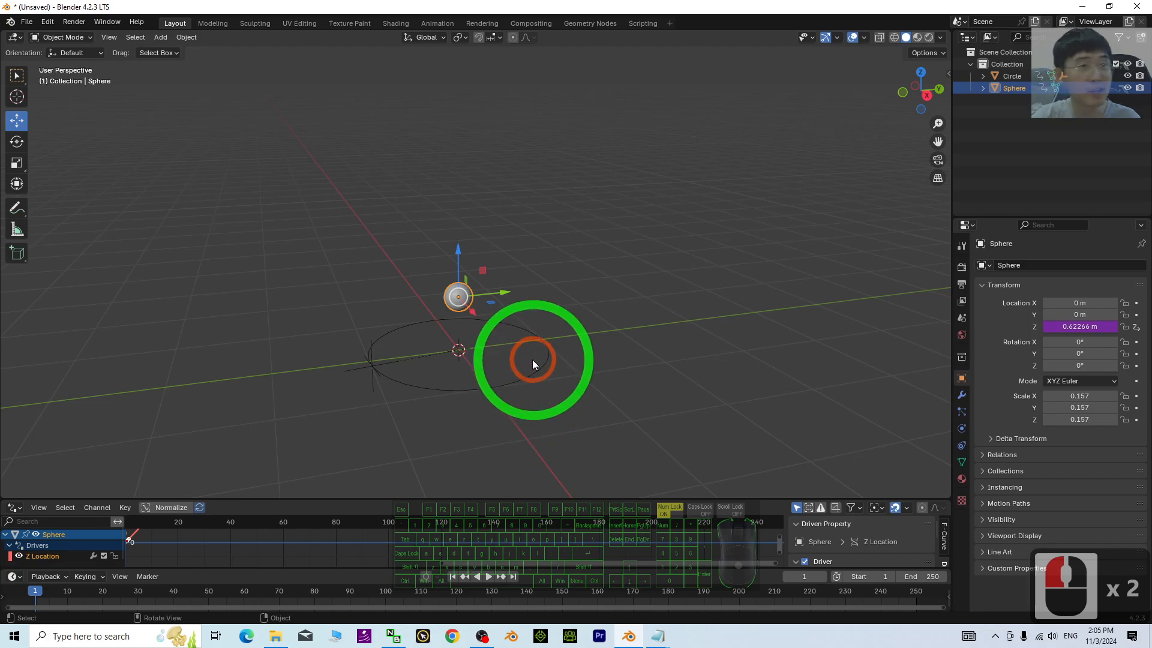
pyautogui.scroll(6, 425, 336)
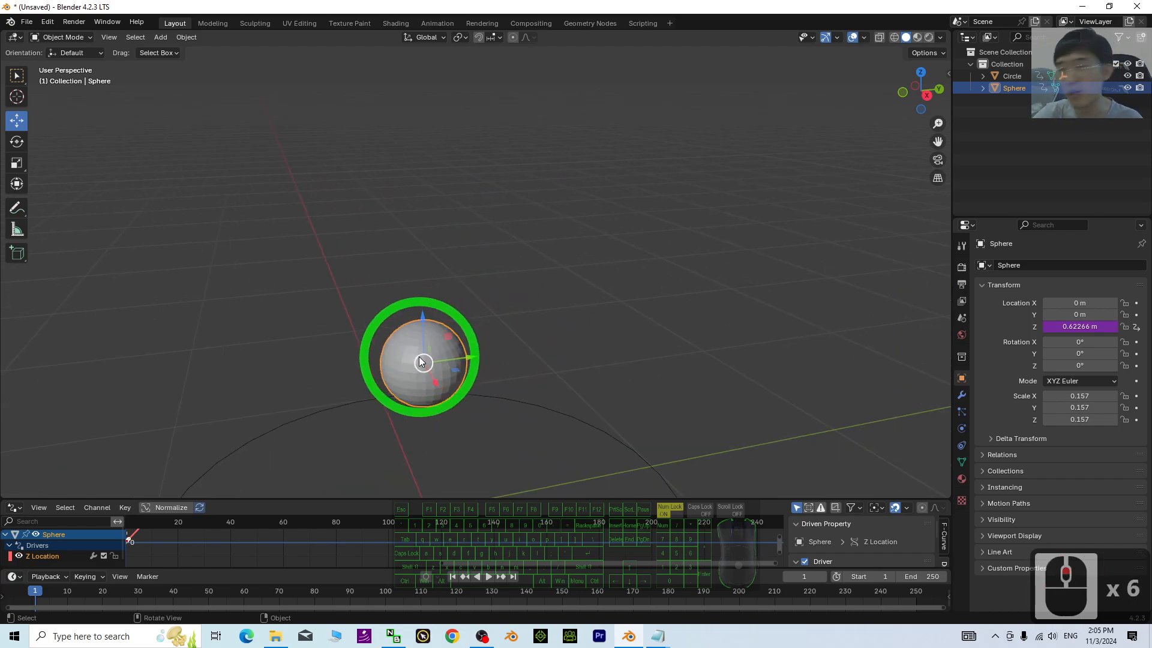
pyautogui.scroll(-3, 478, 378)
pyautogui.moveTo(552, 384); pyautogui.dragTo(489, 384, button='middle')
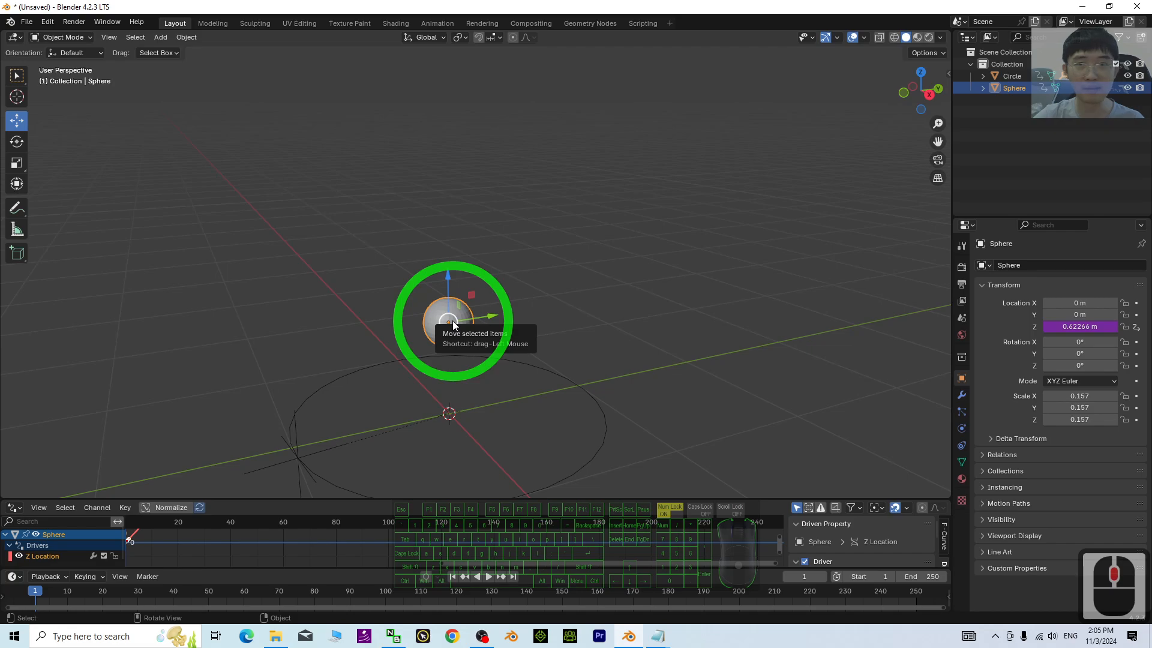
# - Switch to the bouncing ball notes in Notepad and place their window over the viewport
pyautogui.moveTo(666, 146); pyautogui.dragTo(604, 128)
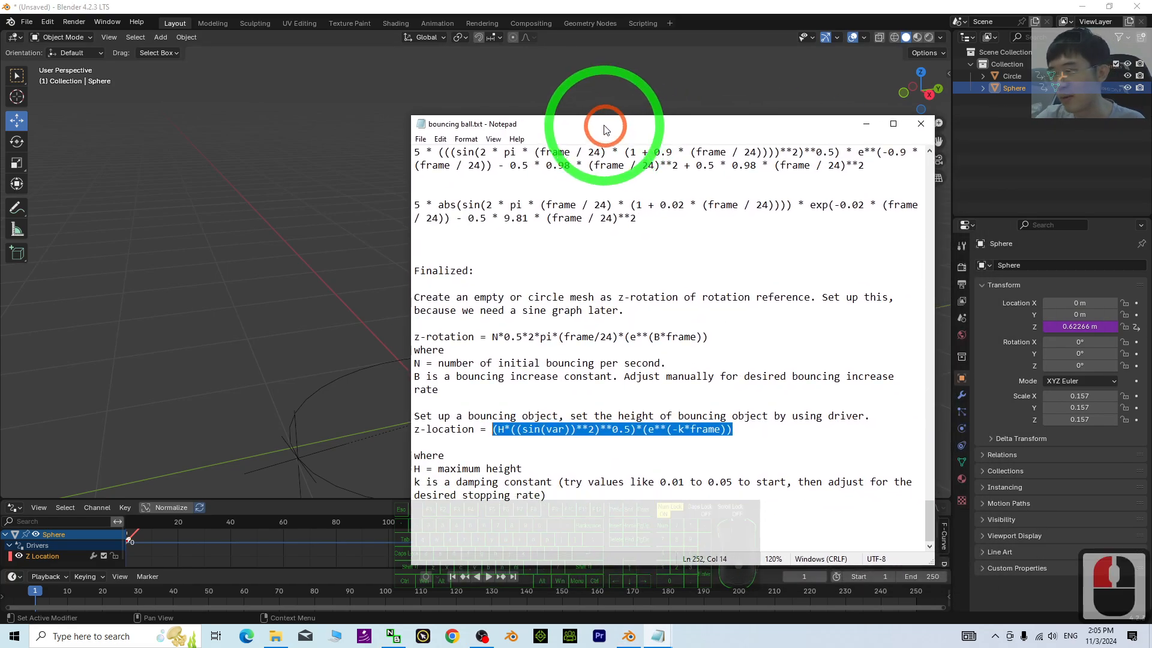
# - Review the notes' definitions of maximum height H, damping constant k and initial bounces per second N
pyautogui.click(453, 431)
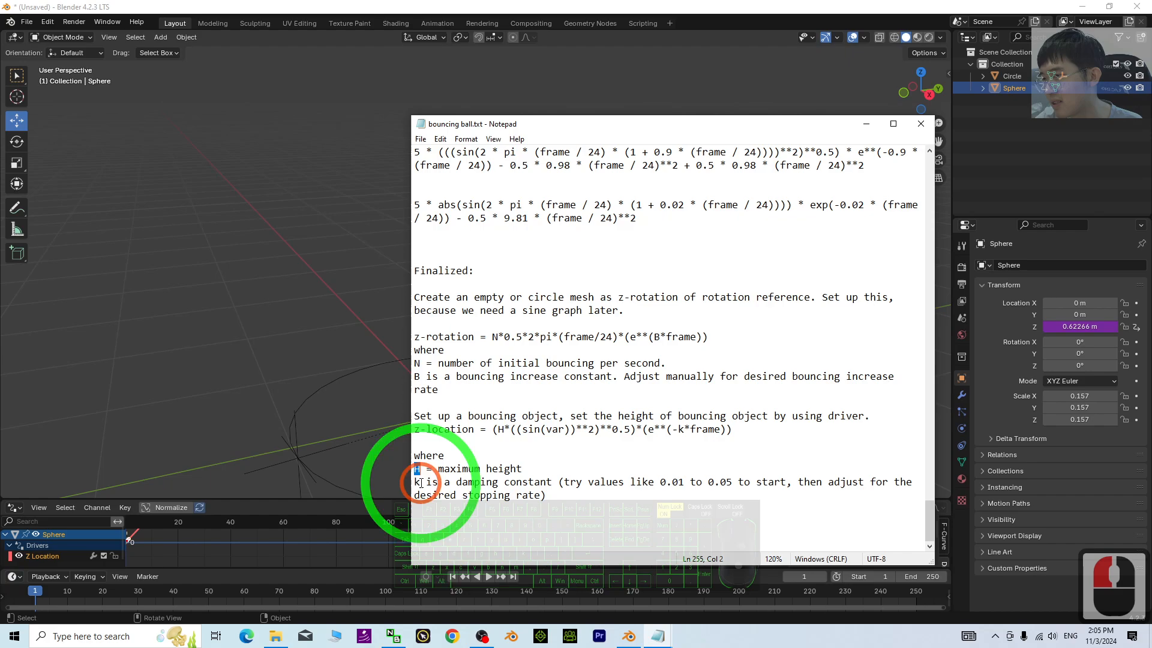
pyautogui.doubleClick(419, 482)
pyautogui.doubleClick(419, 363)
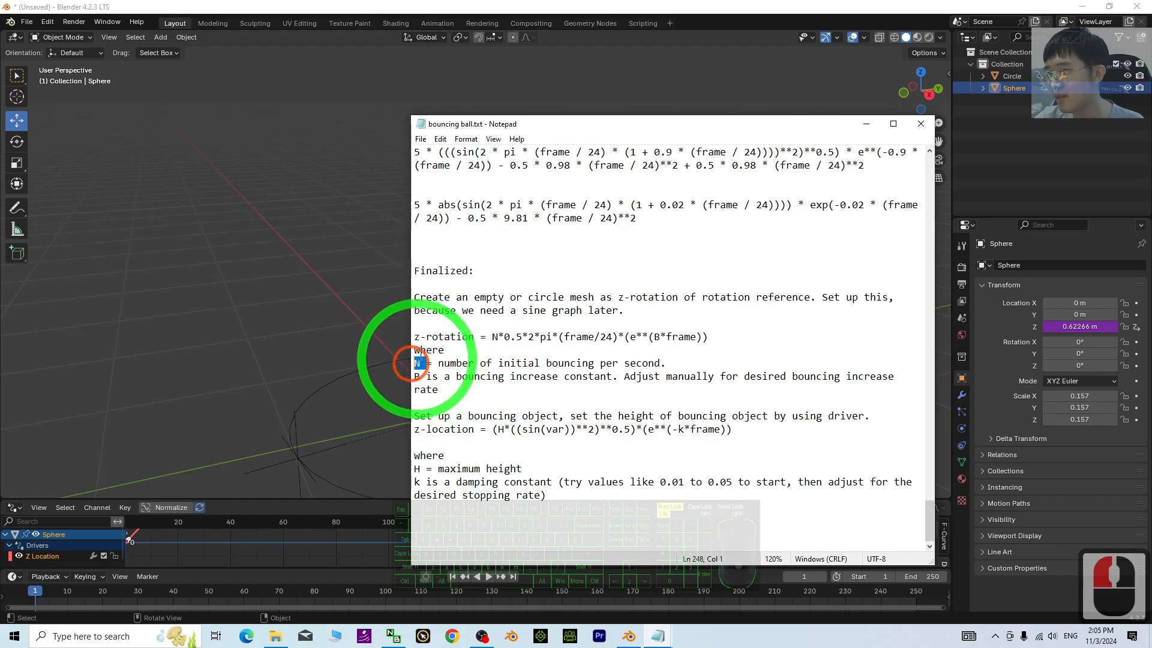
pyautogui.moveTo(486, 363); pyautogui.dragTo(661, 364)
pyautogui.doubleClick(689, 364)
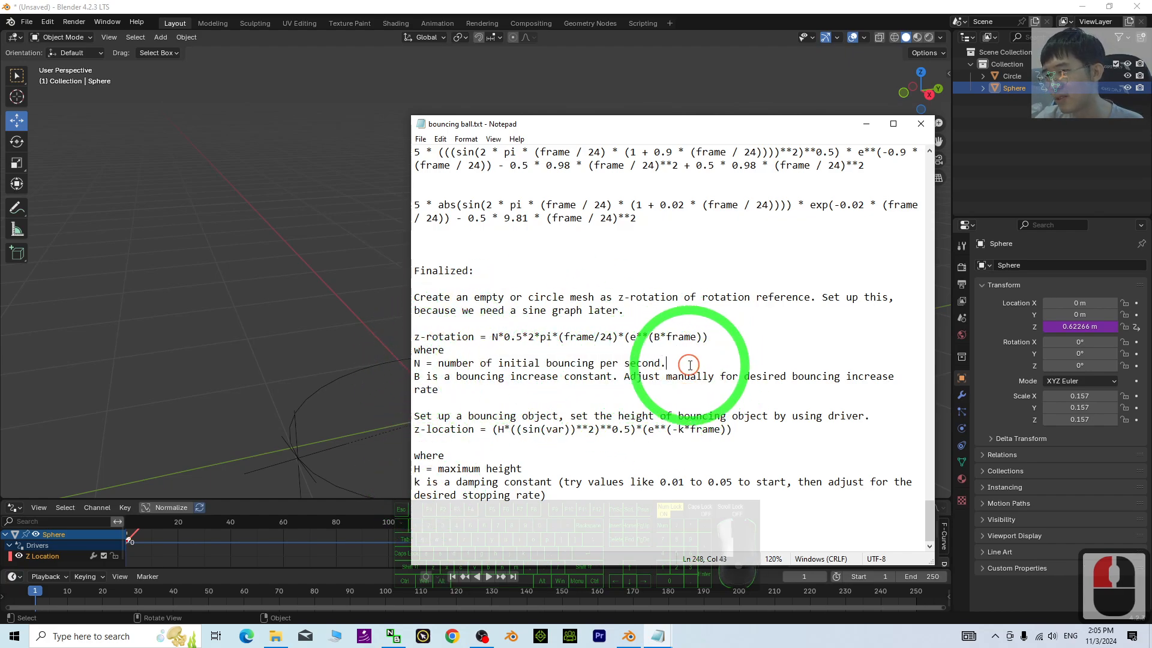
pyautogui.moveTo(447, 467); pyautogui.dragTo(575, 463)
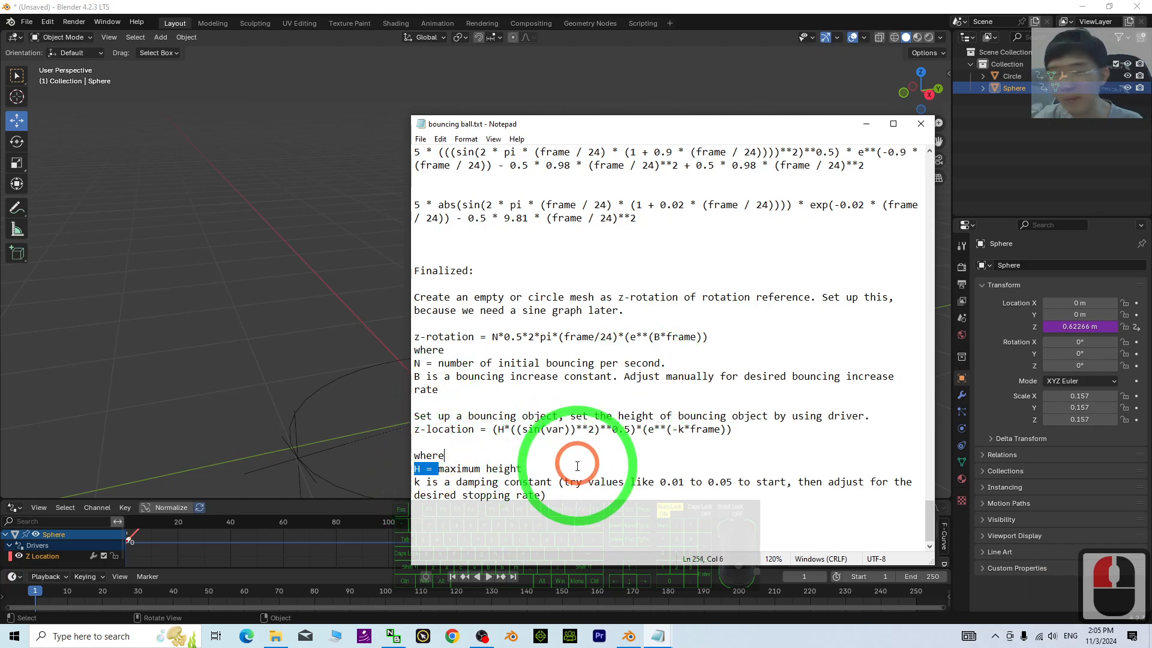
pyautogui.doubleClick(576, 465)
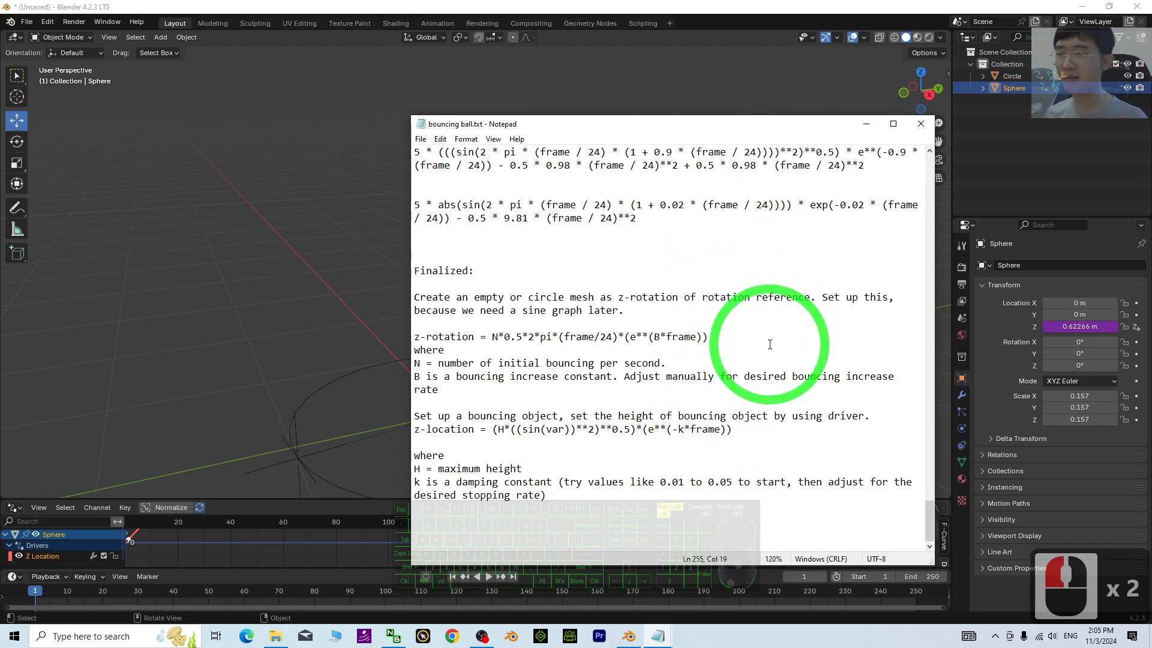
# - Move the notes window off the Blender screen and set the maximum height in the sphere's Z Location driver expression to 10
pyautogui.moveTo(700, 124); pyautogui.dragTo(1151, 125)
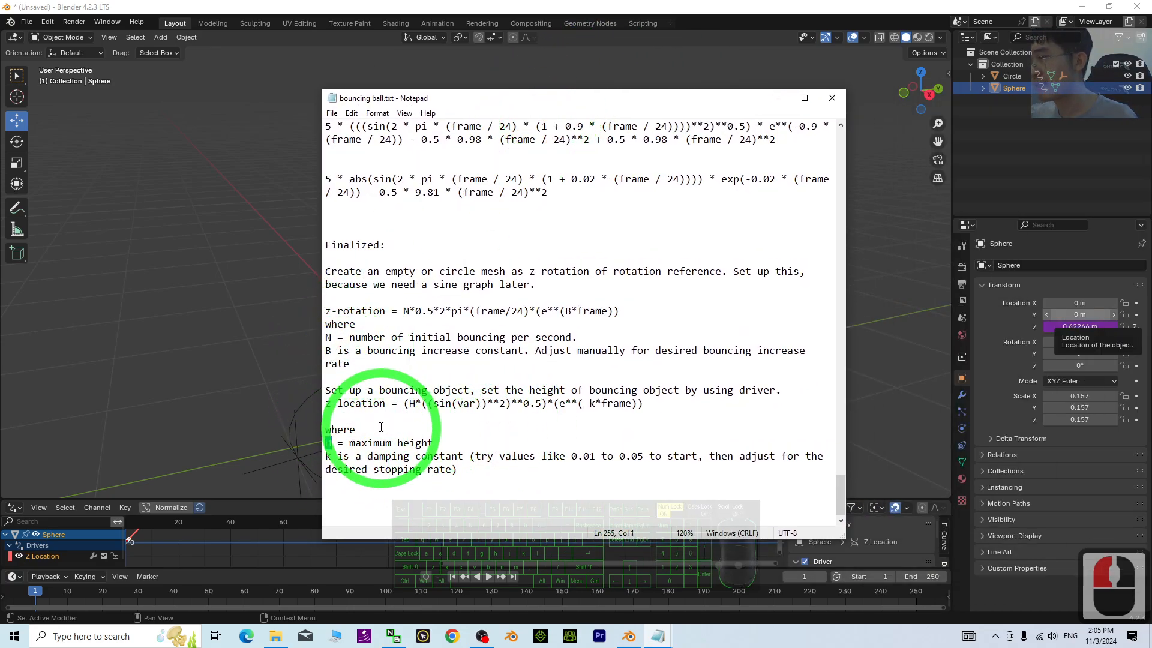
pyautogui.moveTo(480, 98); pyautogui.dragTo(1151, 105)
pyautogui.doubleClick(1057, 327)
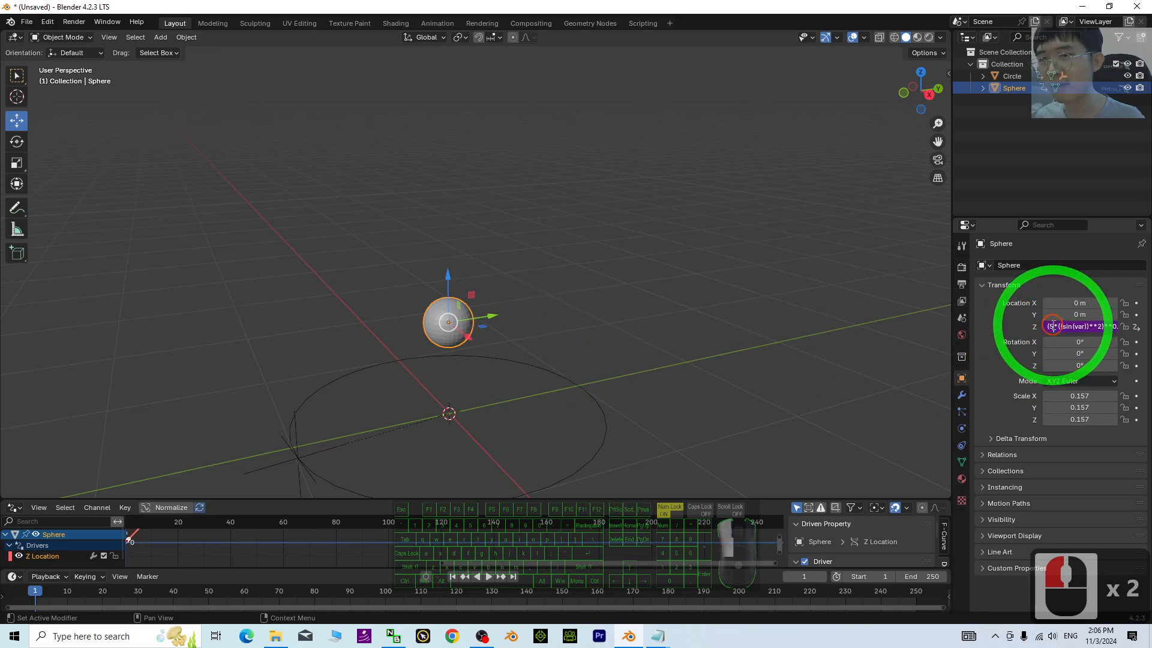
pyautogui.press('Delete')
pyautogui.press('Return')
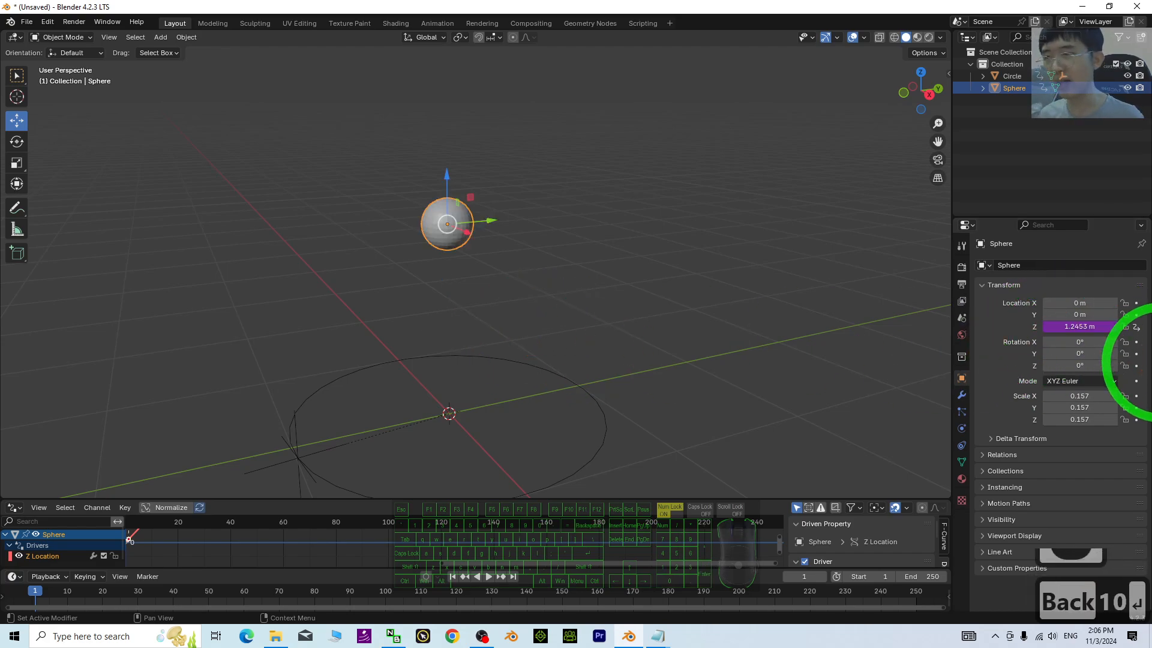
# - Play back the higher bounce, stop it and return to the first frame
pyautogui.scroll(-3, 504, 474)
pyautogui.click(472, 577)
pyautogui.click(487, 576)
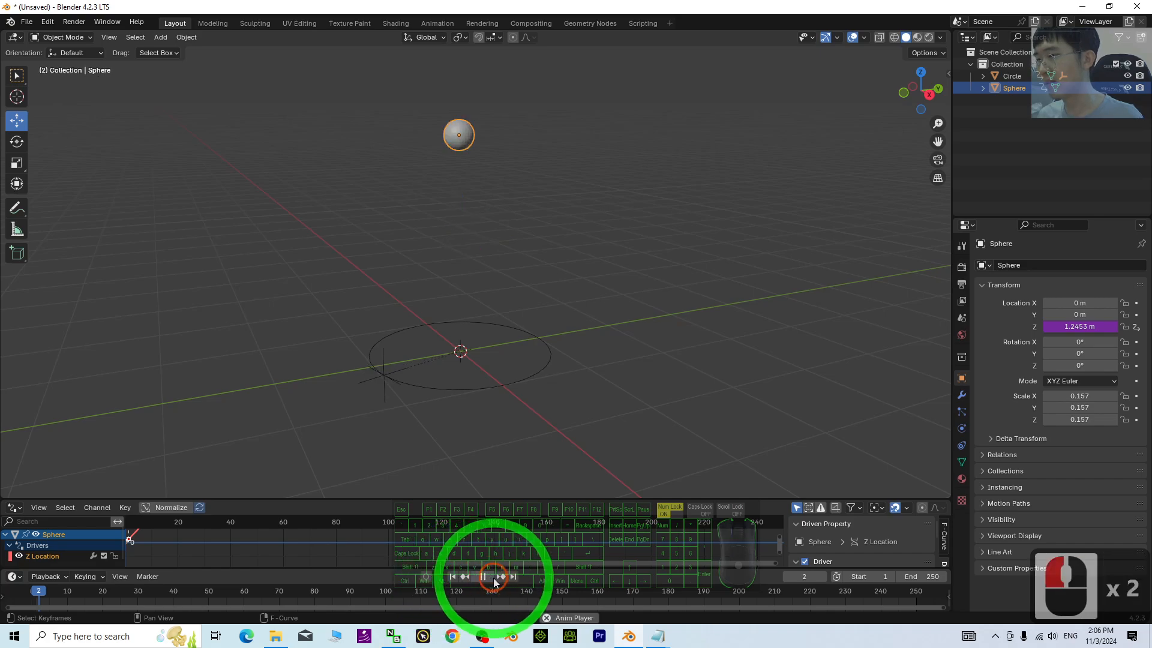
pyautogui.scroll(-6, 566, 300)
pyautogui.scroll(5, 604, 291)
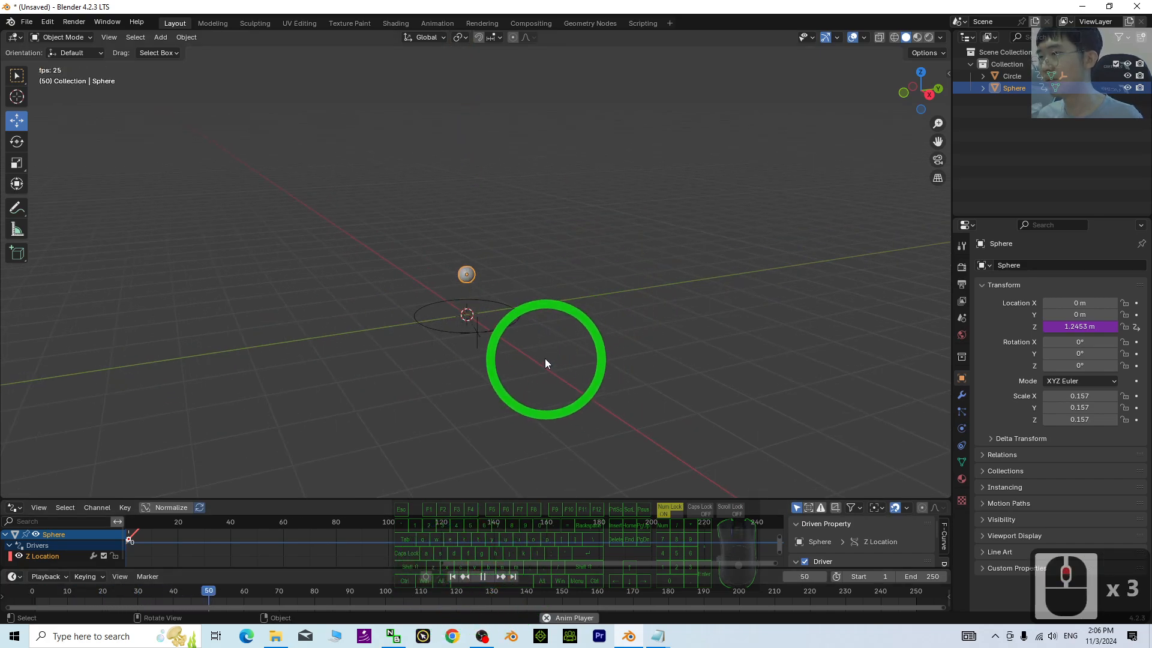
pyautogui.click(483, 577)
pyautogui.click(452, 576)
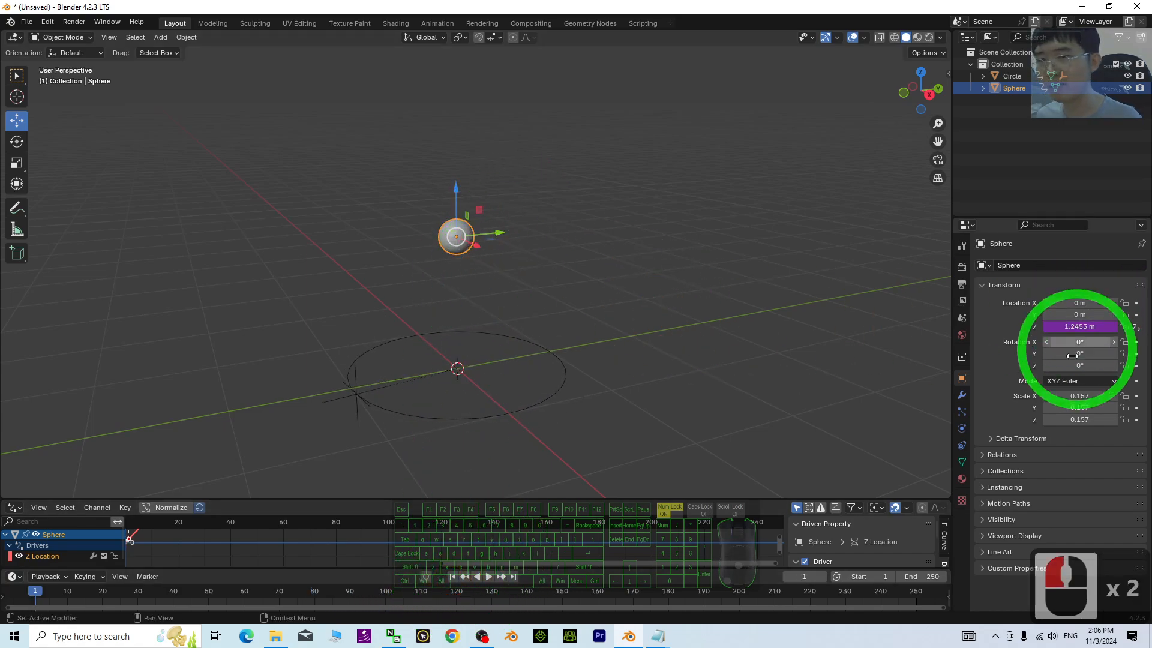
# - Set the bouncing increase constant in the circle's Z Rotation driver expression to 0.001, play back the bounce and return to the first frame
pyautogui.click(545, 352)
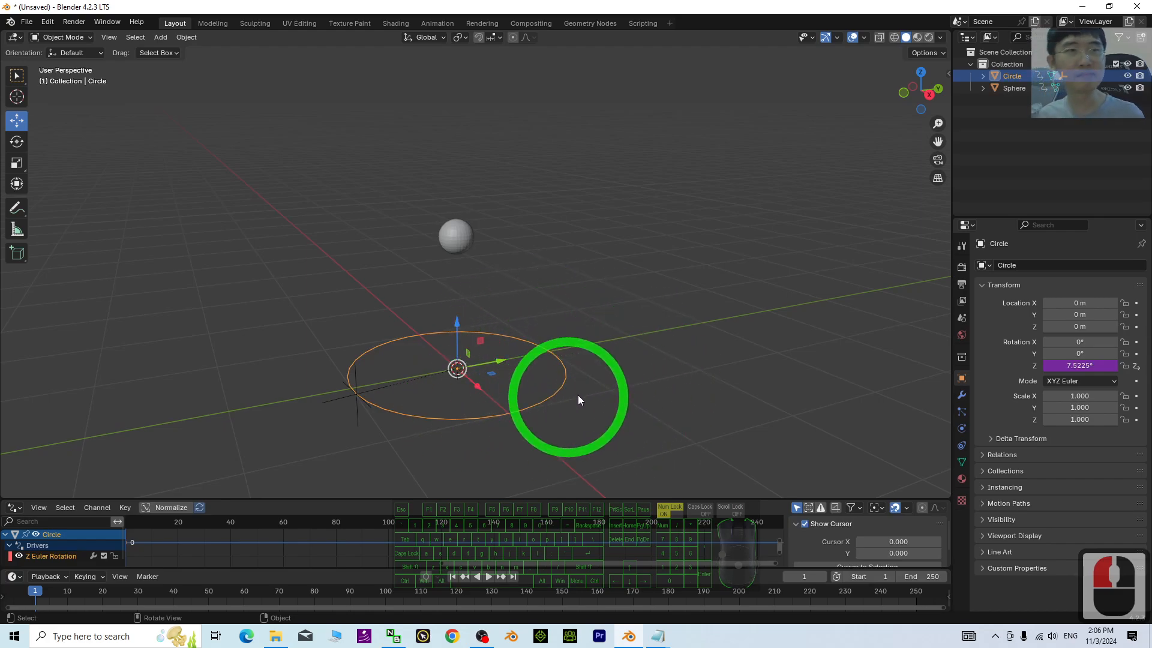
pyautogui.click(1083, 366)
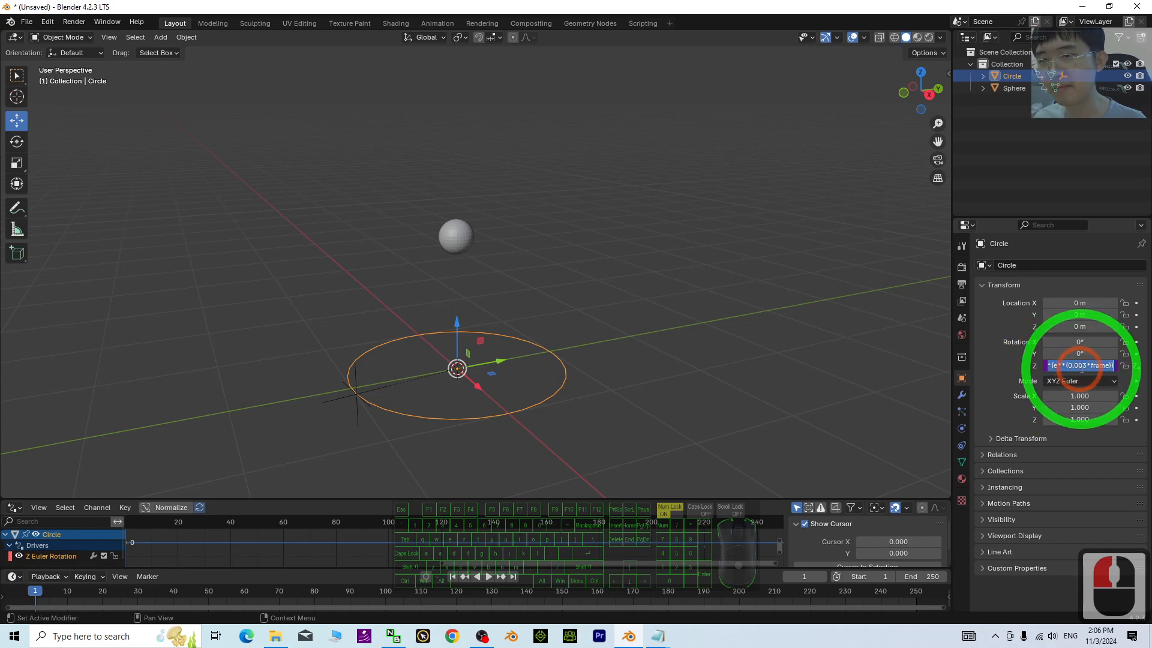
pyautogui.click(1086, 364)
pyautogui.press('BackSpace')
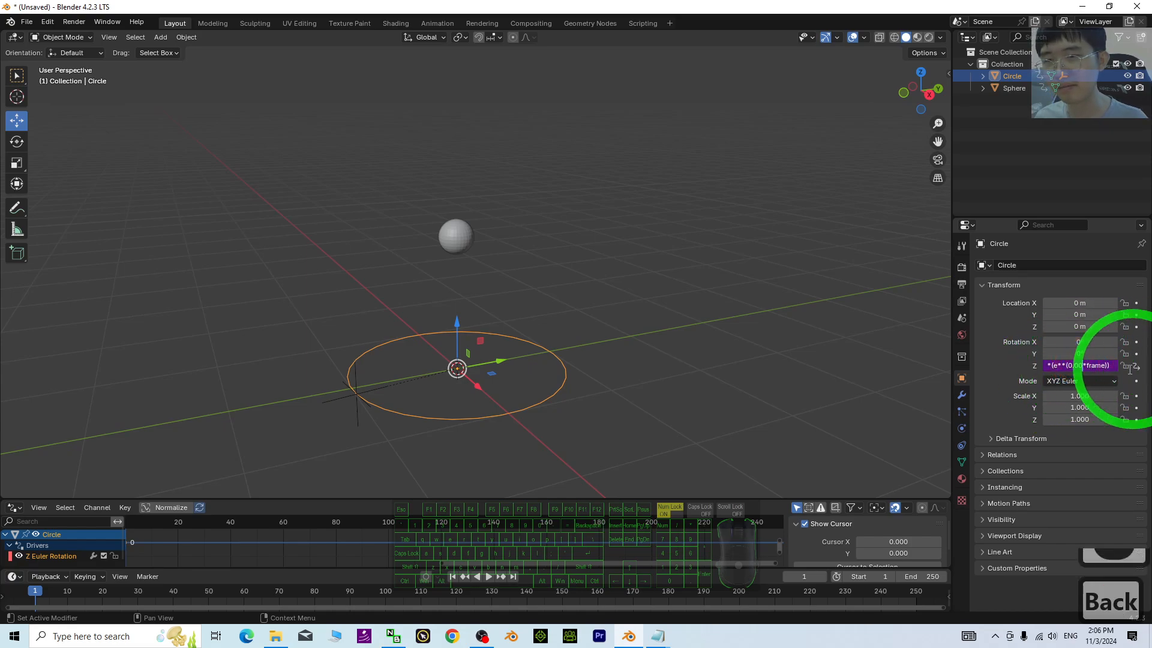
pyautogui.write('1')
pyautogui.press('Return')
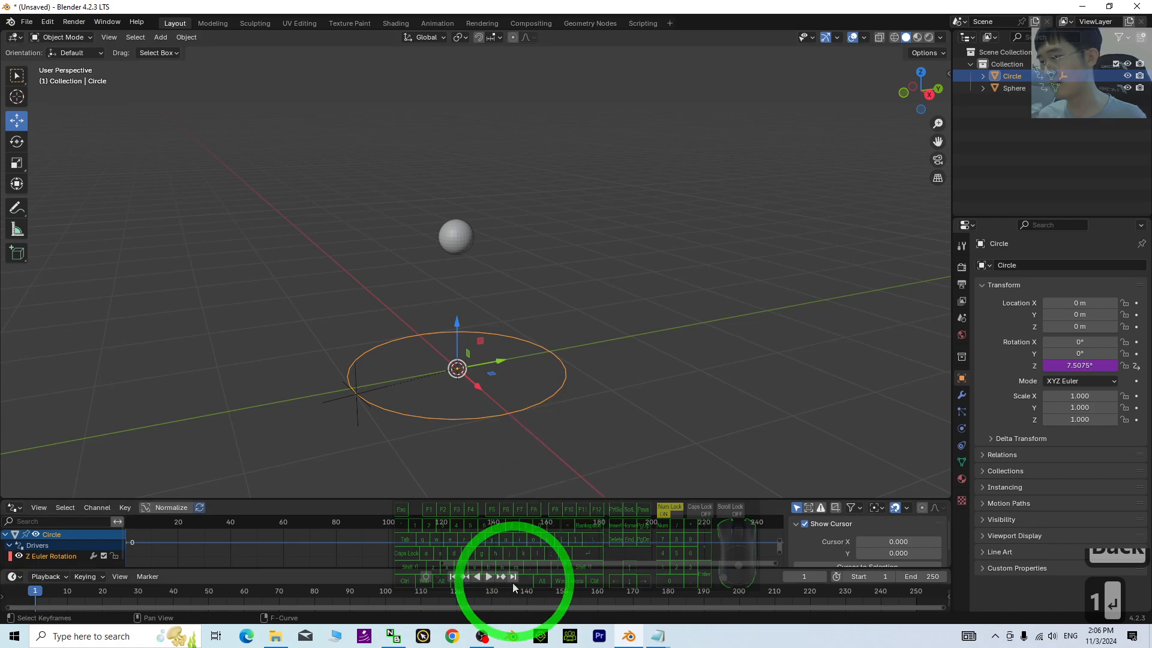
pyautogui.click(488, 577)
pyautogui.scroll(-2, 581, 323)
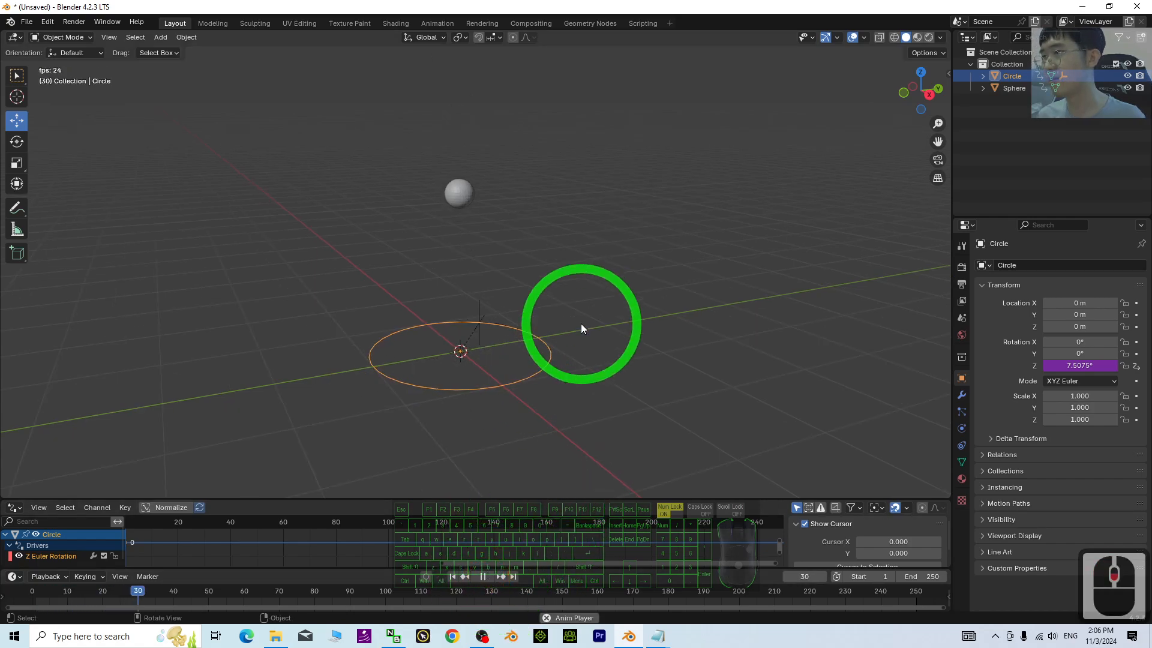
pyautogui.scroll(2, 584, 422)
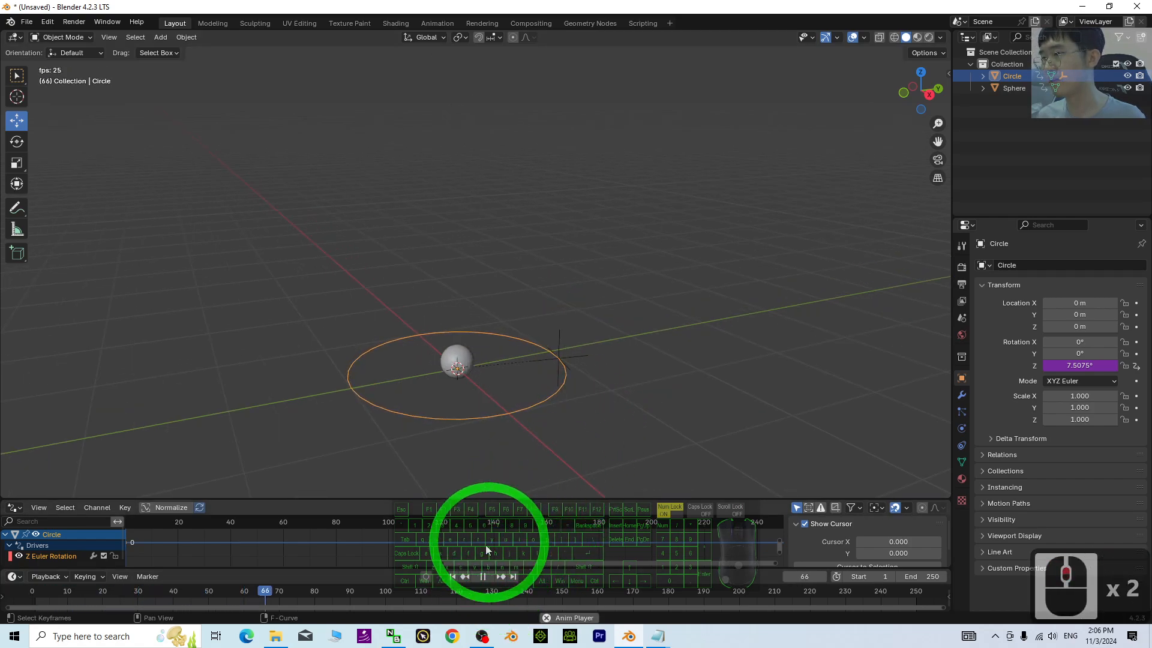
pyautogui.click(483, 576)
pyautogui.click(453, 576)
# - Set the increase constant in the circle's Z Rotation driver to 0.05, play back the bounce and return to the first frame
pyautogui.click(1074, 364)
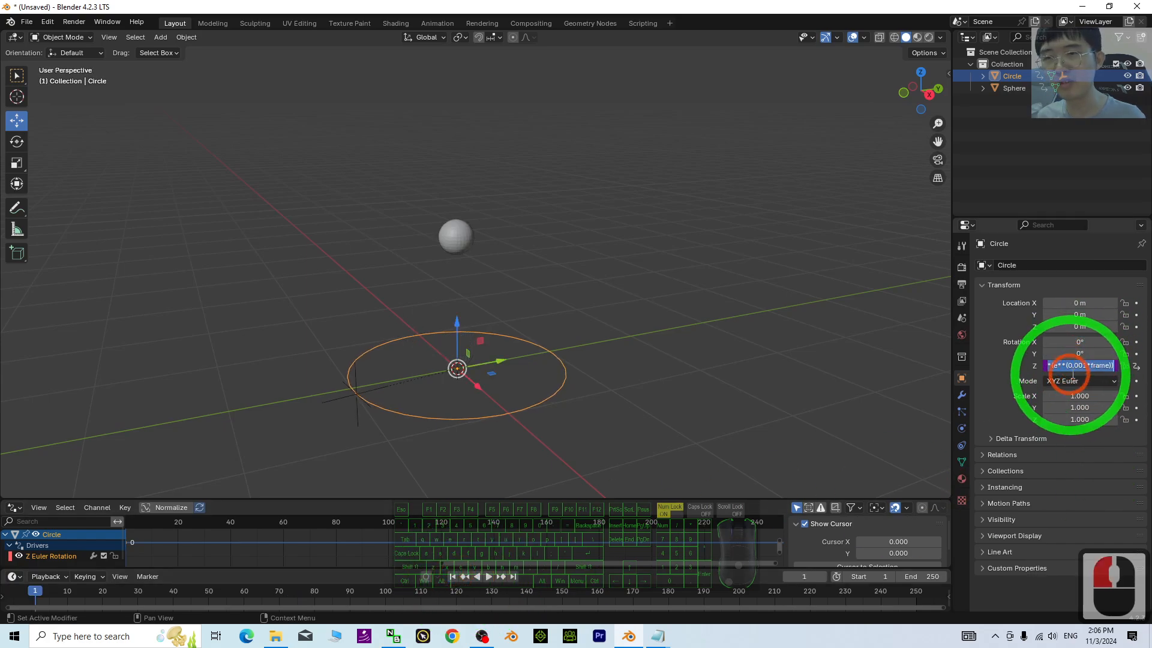
pyautogui.click(1087, 364)
pyautogui.press('BackSpace')
pyautogui.press('BackSpace')
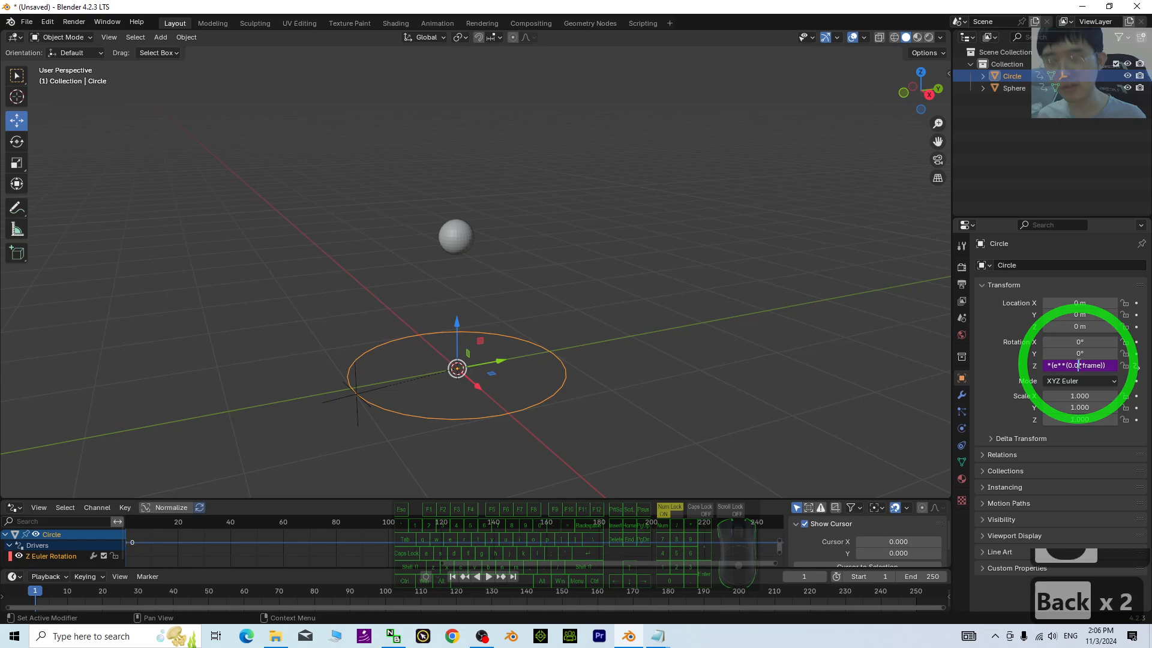
pyautogui.press('Return')
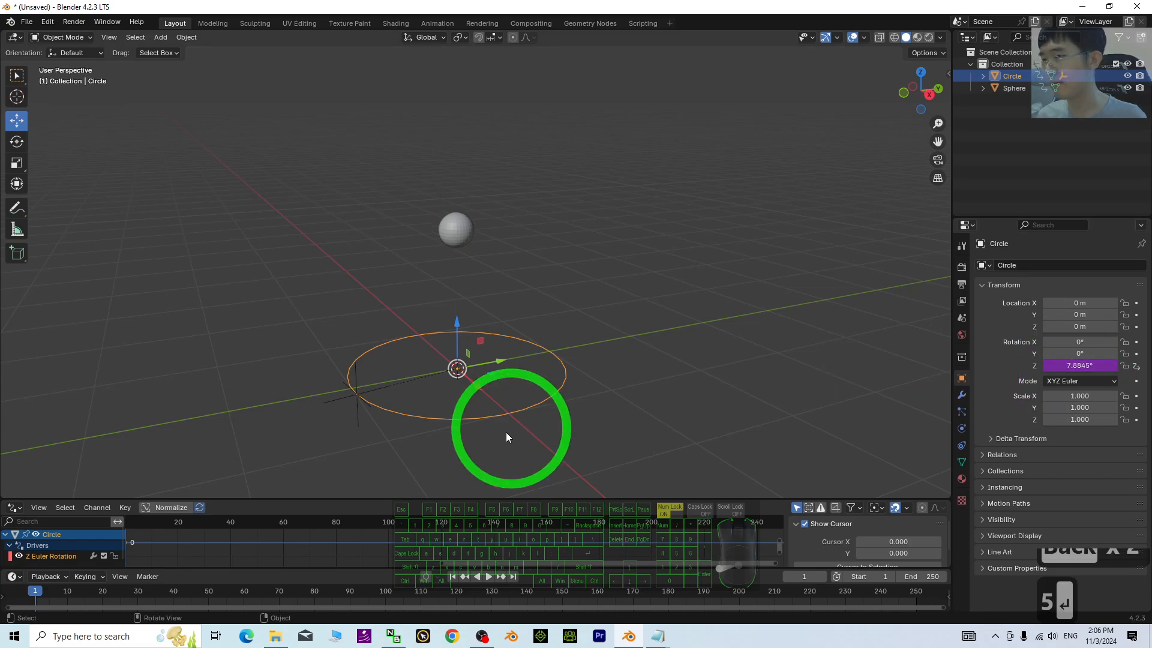
pyautogui.click(488, 577)
pyautogui.scroll(-3, 639, 329)
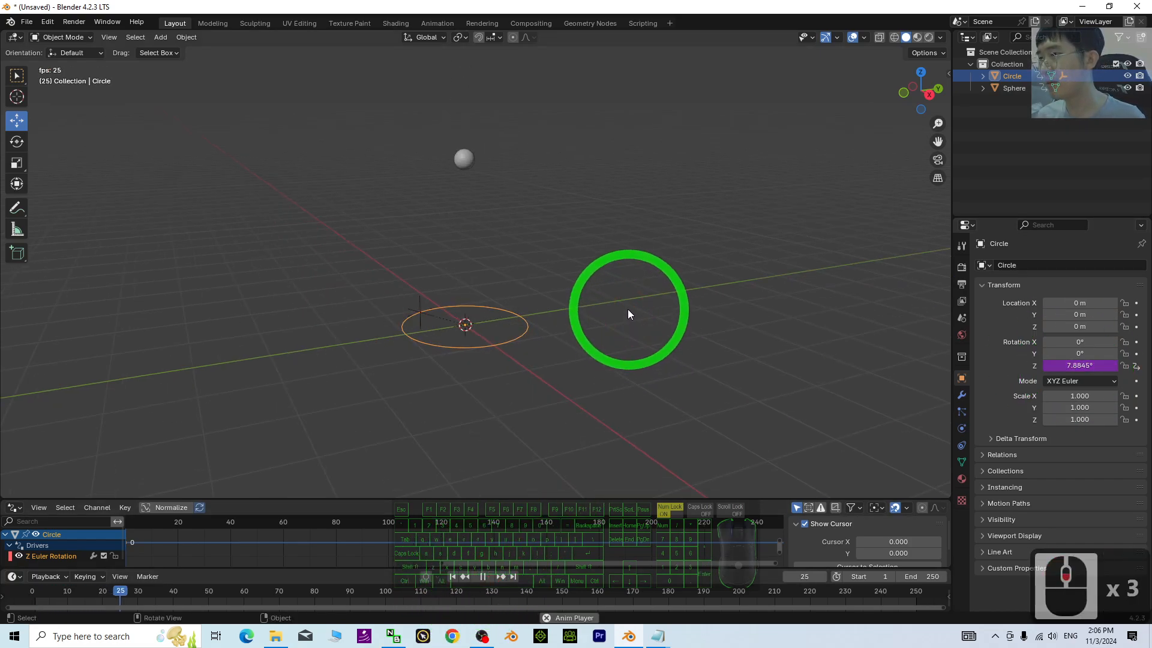
pyautogui.click(484, 577)
pyautogui.click(452, 576)
# - Set the increase constant in the circle's Z Rotation driver to 0.003, play back the bounce and return to the first frame
pyautogui.doubleClick(1068, 367)
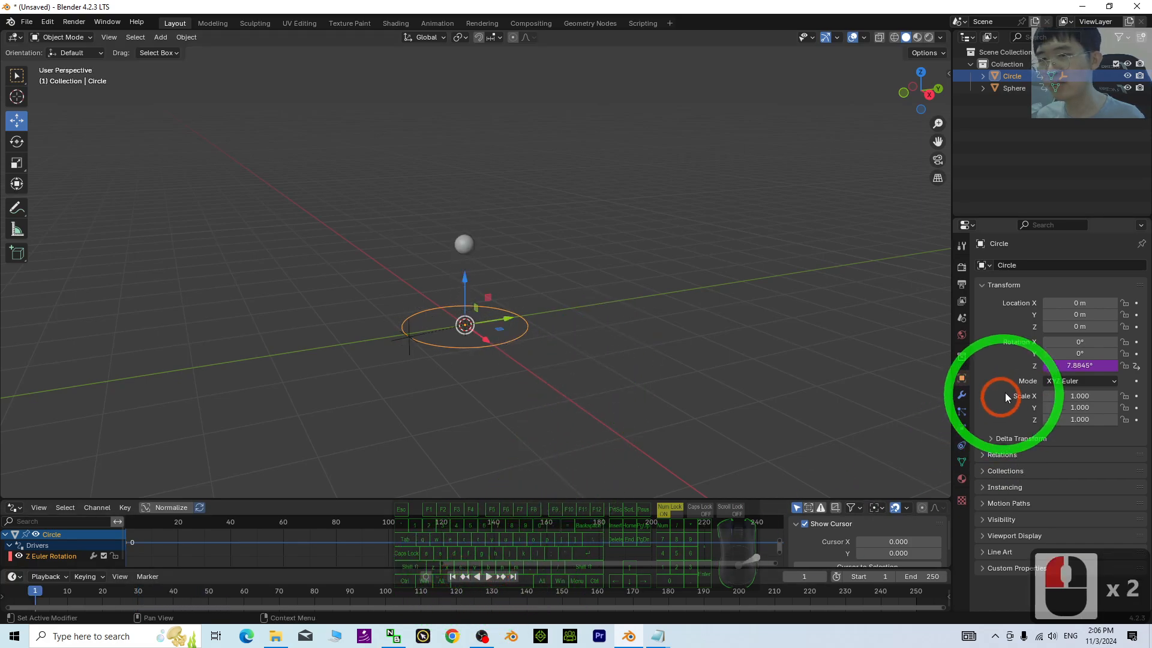
pyautogui.click(1087, 366)
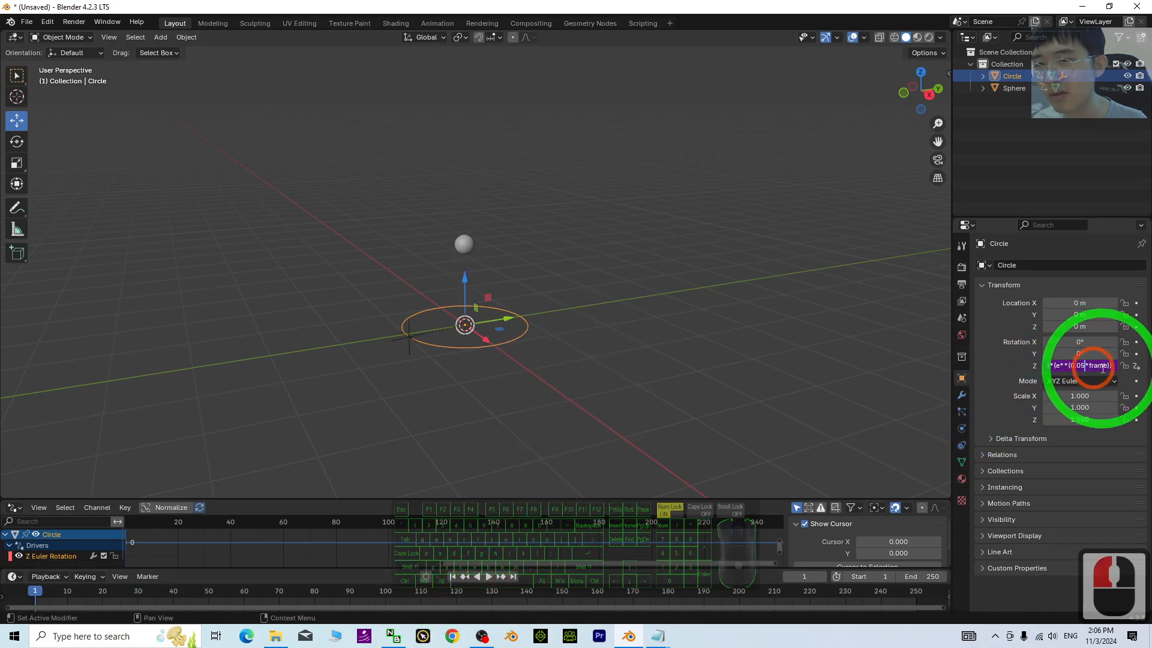
pyautogui.press('BackSpace')
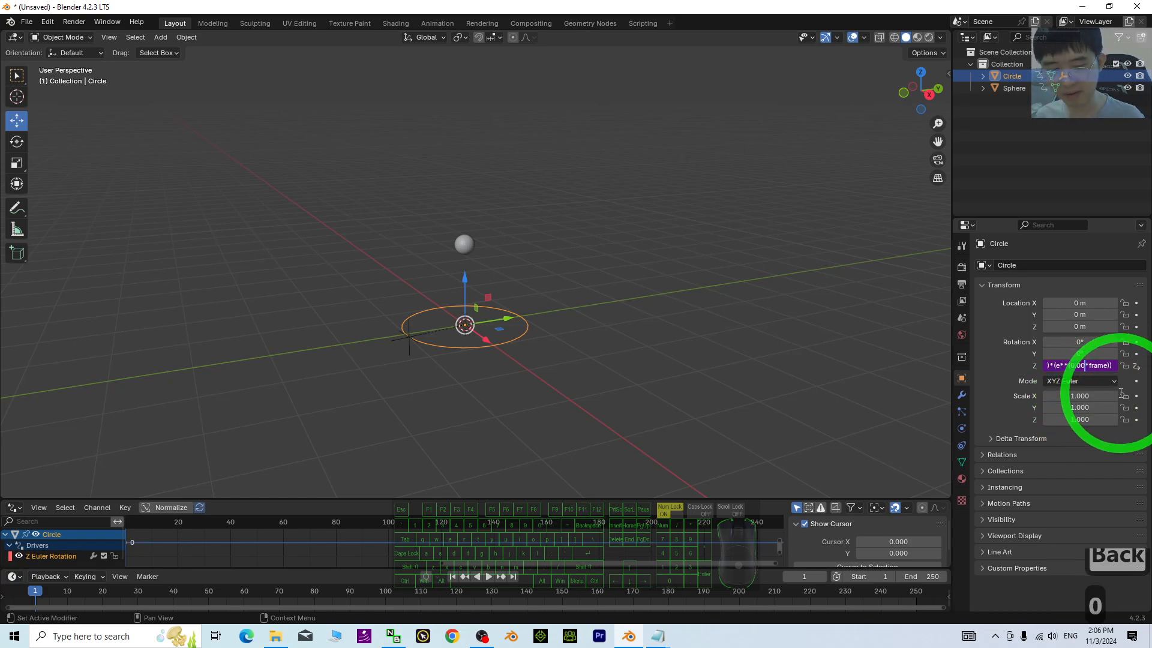
pyautogui.click(514, 507)
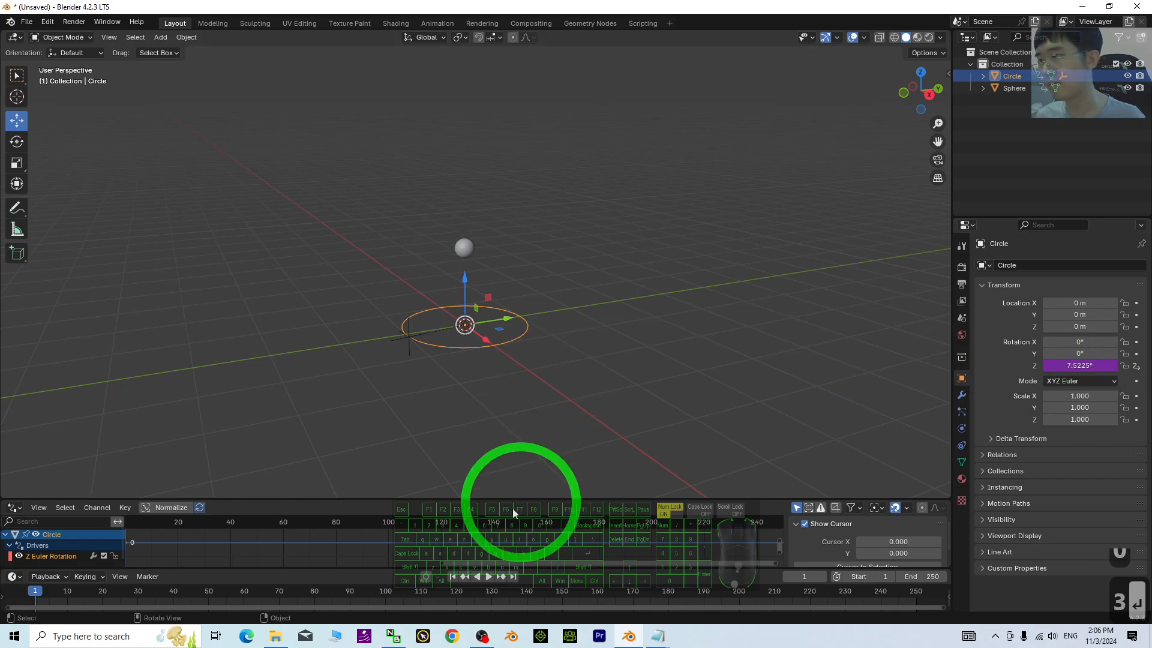
pyautogui.click(489, 576)
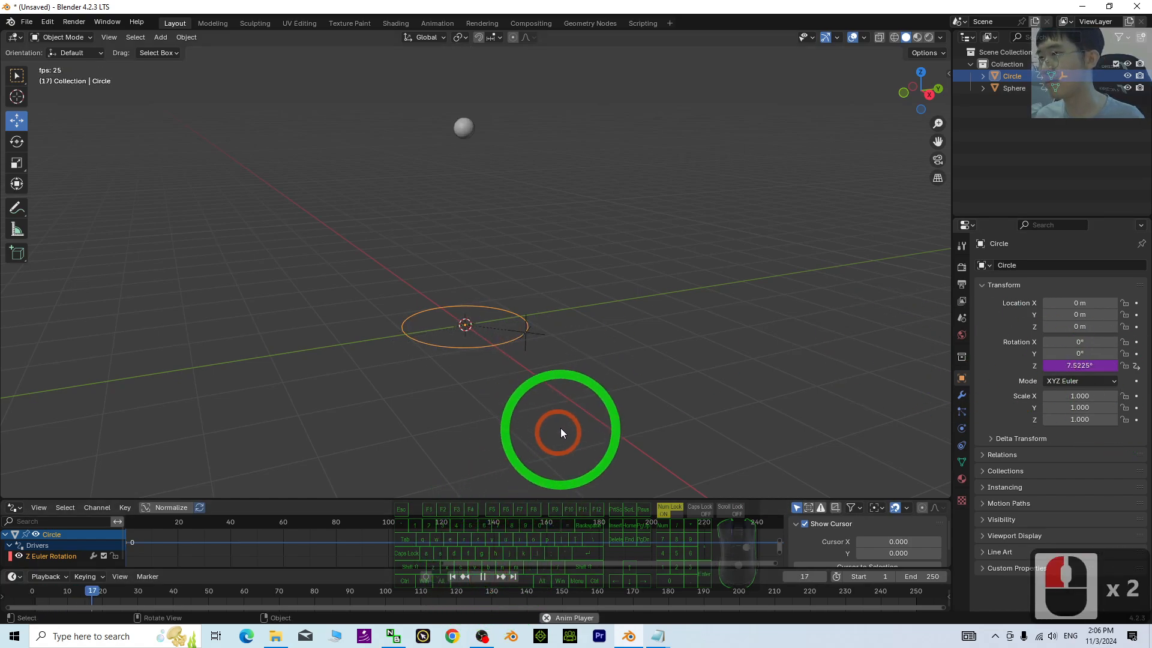
pyautogui.moveTo(566, 418); pyautogui.dragTo(559, 493, button='middle')
pyautogui.click(486, 580)
pyautogui.click(453, 577)
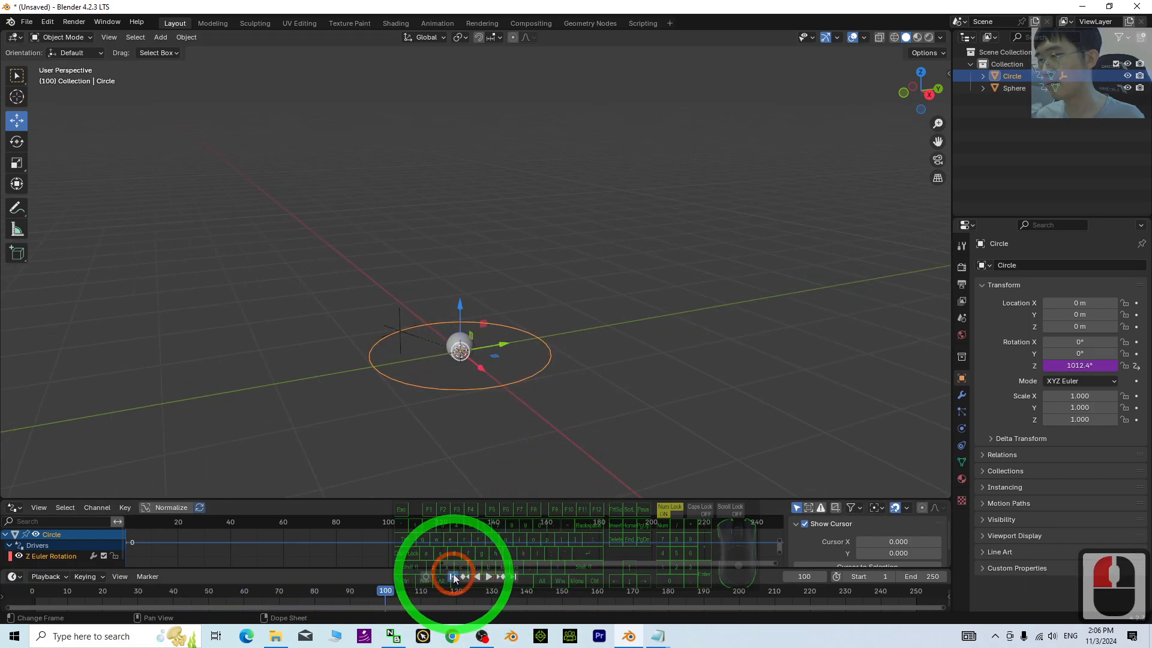
# - Set the increase constant in the circle's Z Rotation driver to 0.004, play back the bounce and return to the first frame
pyautogui.doubleClick(1080, 365)
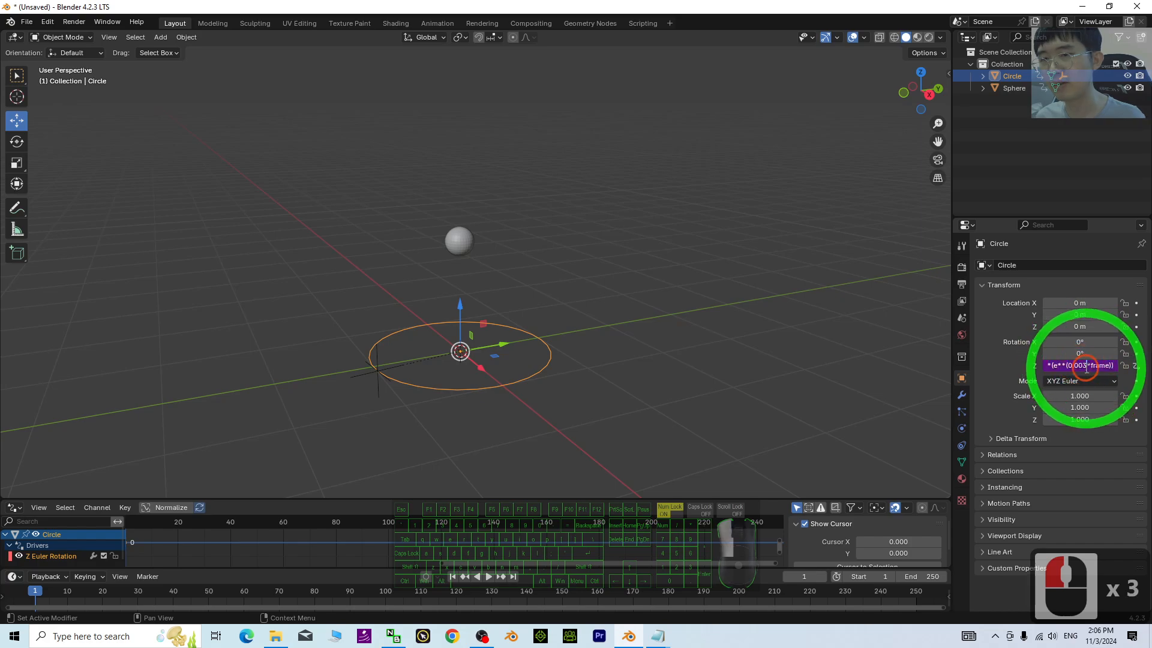
pyautogui.press('BackSpace')
pyautogui.click(489, 576)
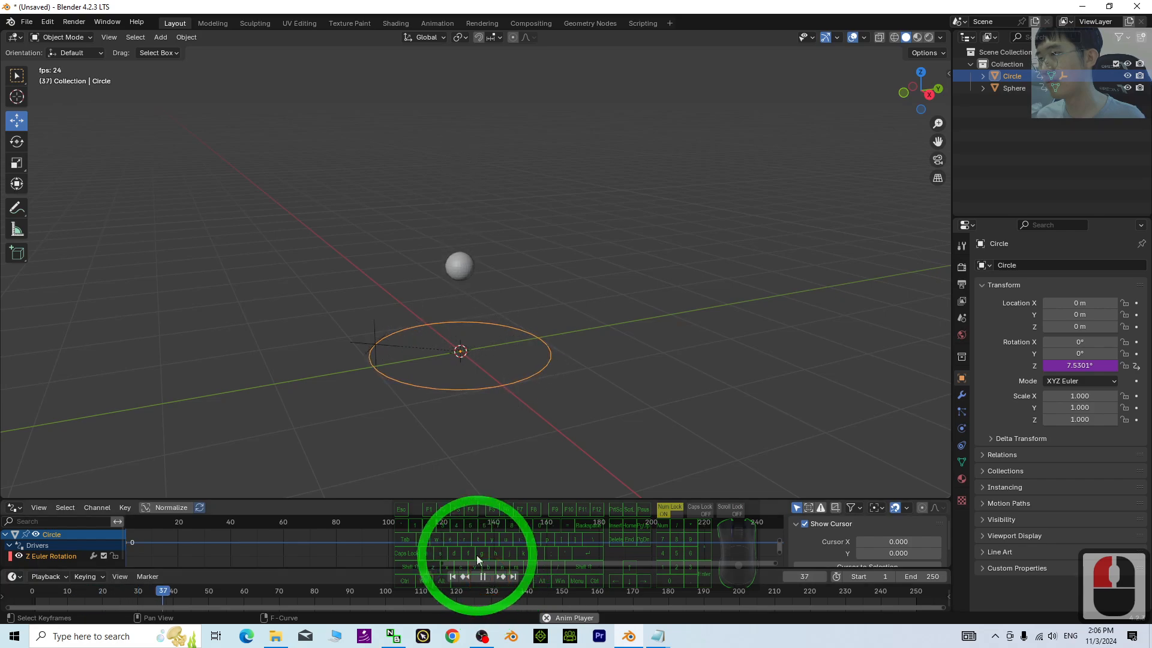
pyautogui.click(485, 578)
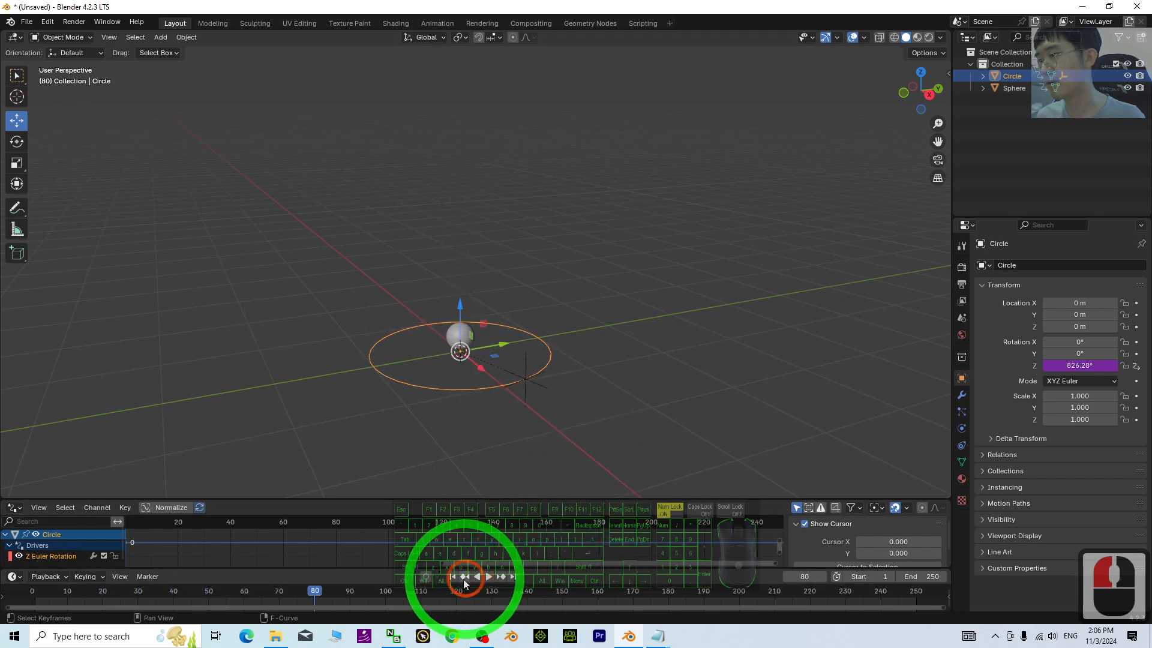
pyautogui.click(453, 577)
# - Increase the bouncing increase constant in the circle's Z Rotation driver further, play back the bounce and return to the first frame
pyautogui.click(1080, 365)
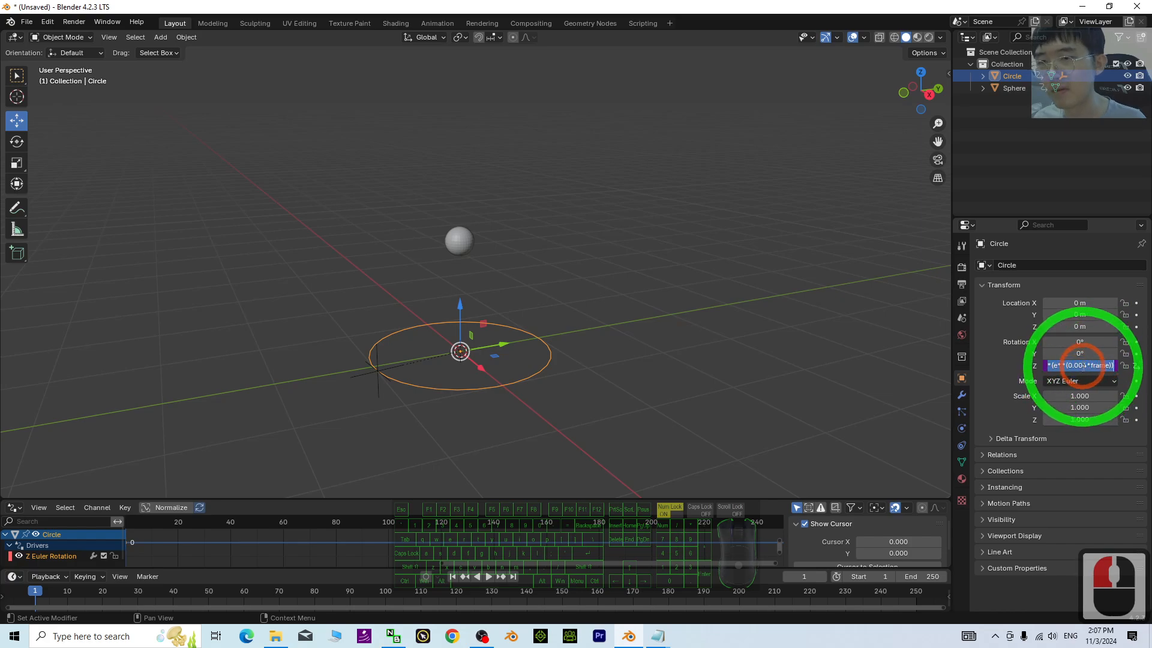
pyautogui.click(1086, 366)
pyautogui.press('BackSpace')
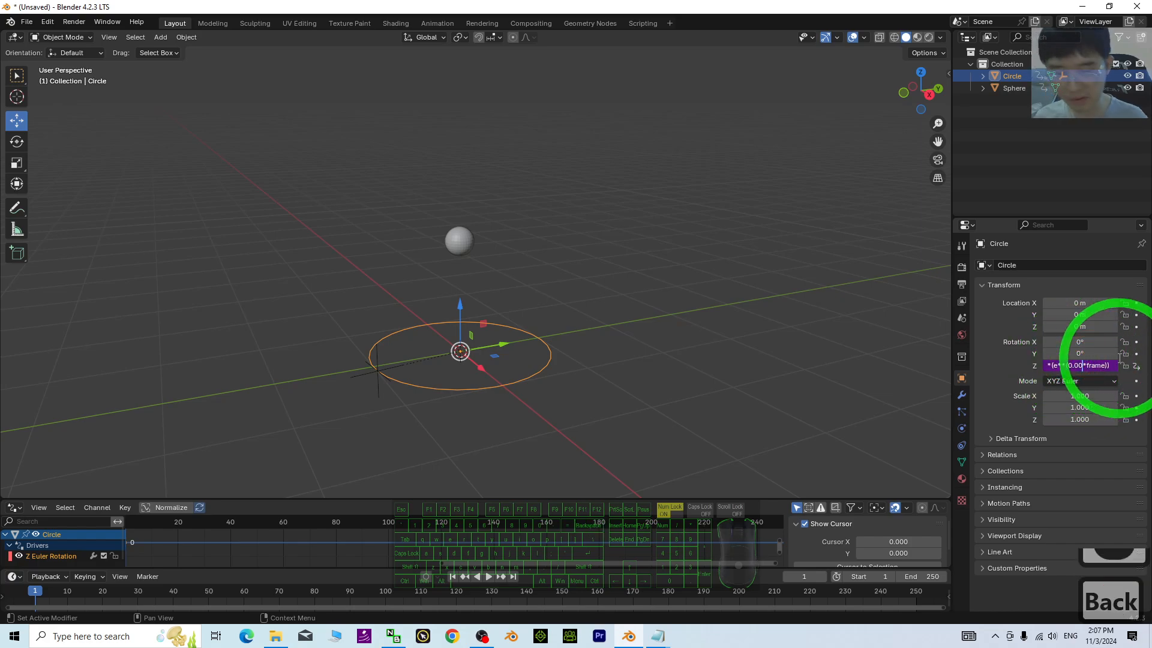
pyautogui.click(489, 577)
pyautogui.scroll(-2, 572, 246)
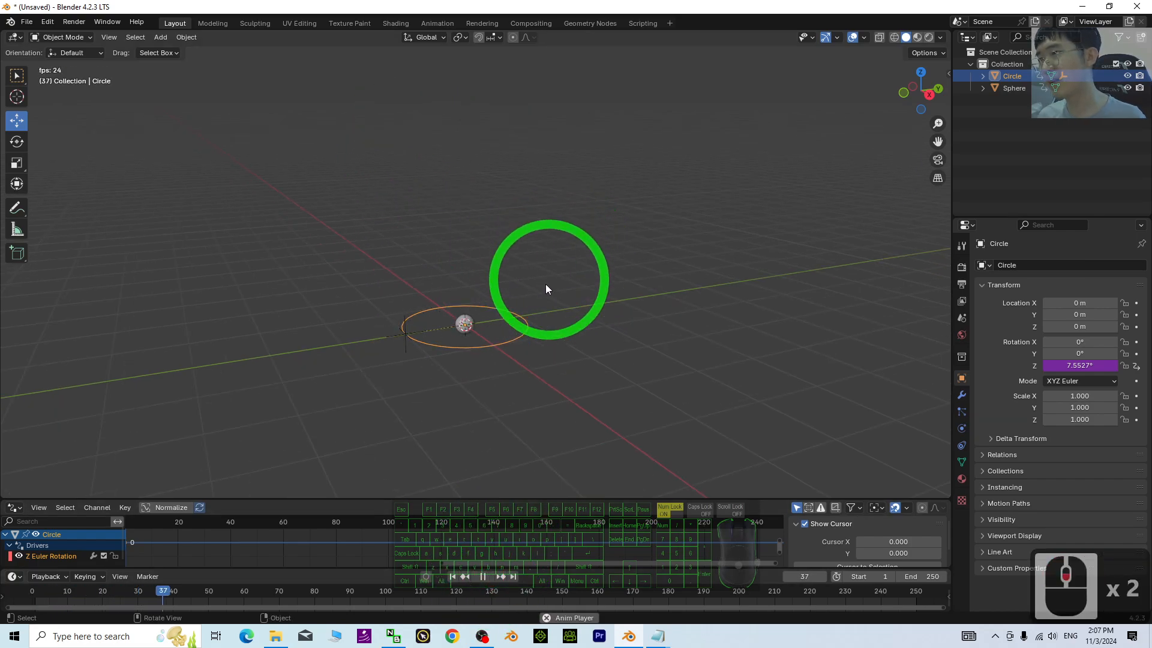
pyautogui.scroll(4, 483, 368)
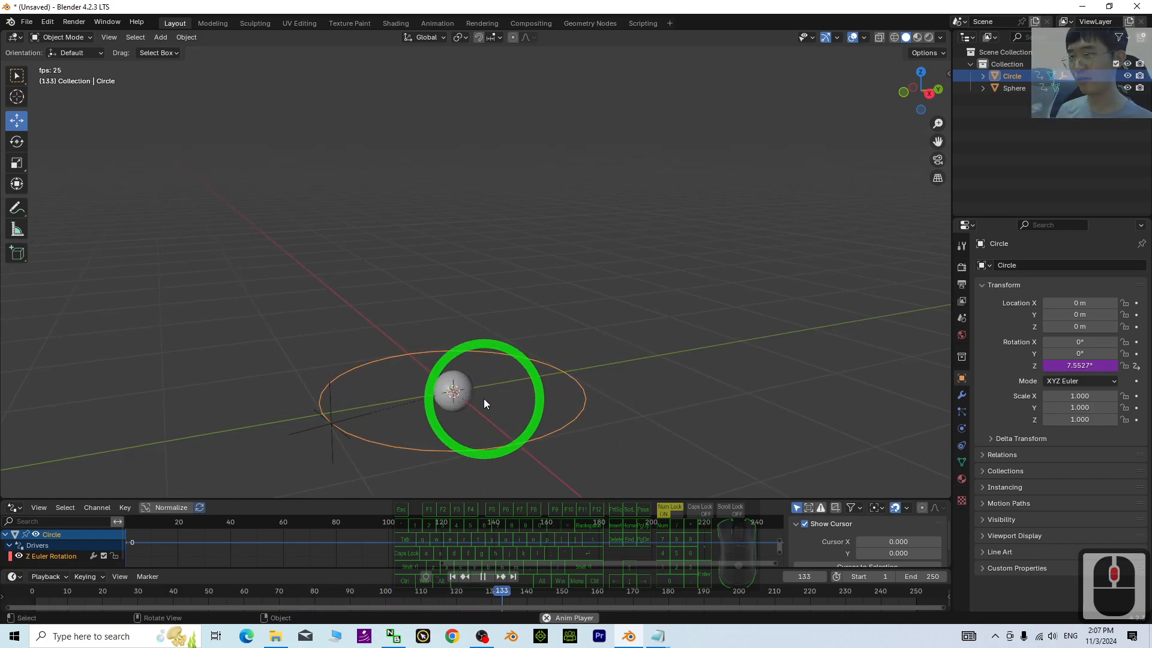
pyautogui.click(480, 576)
pyautogui.click(452, 576)
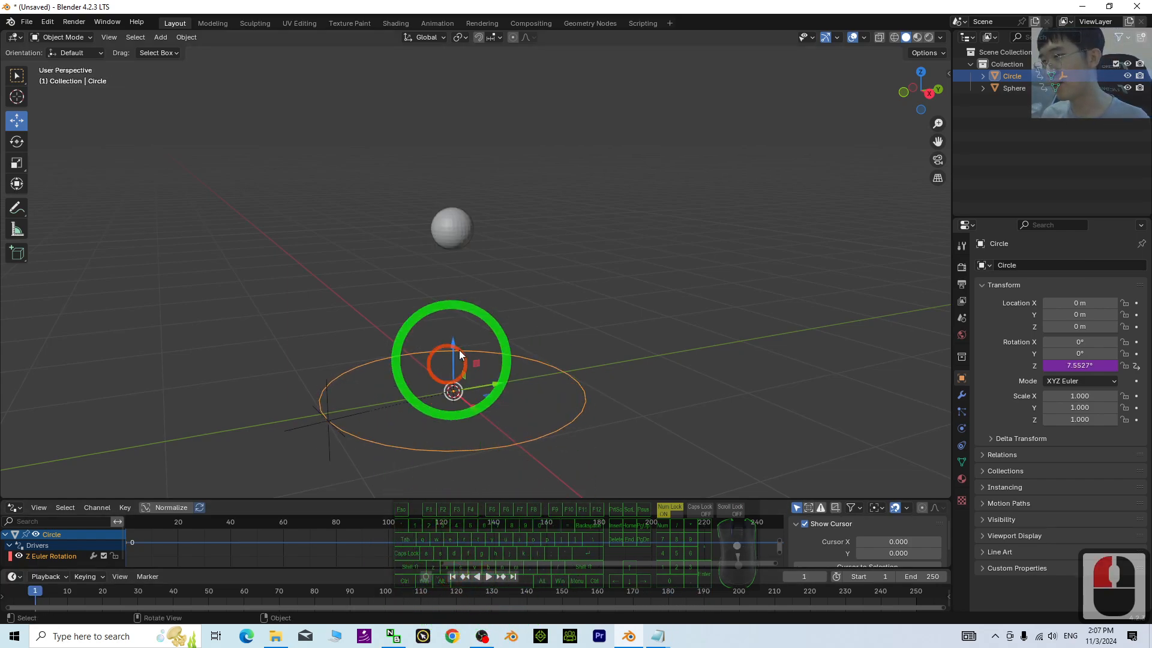
# - Set the damping constant in the sphere's Z Location driver to 0.09, play back the bounce and return to the first frame
pyautogui.click(472, 226)
pyautogui.doubleClick(1074, 327)
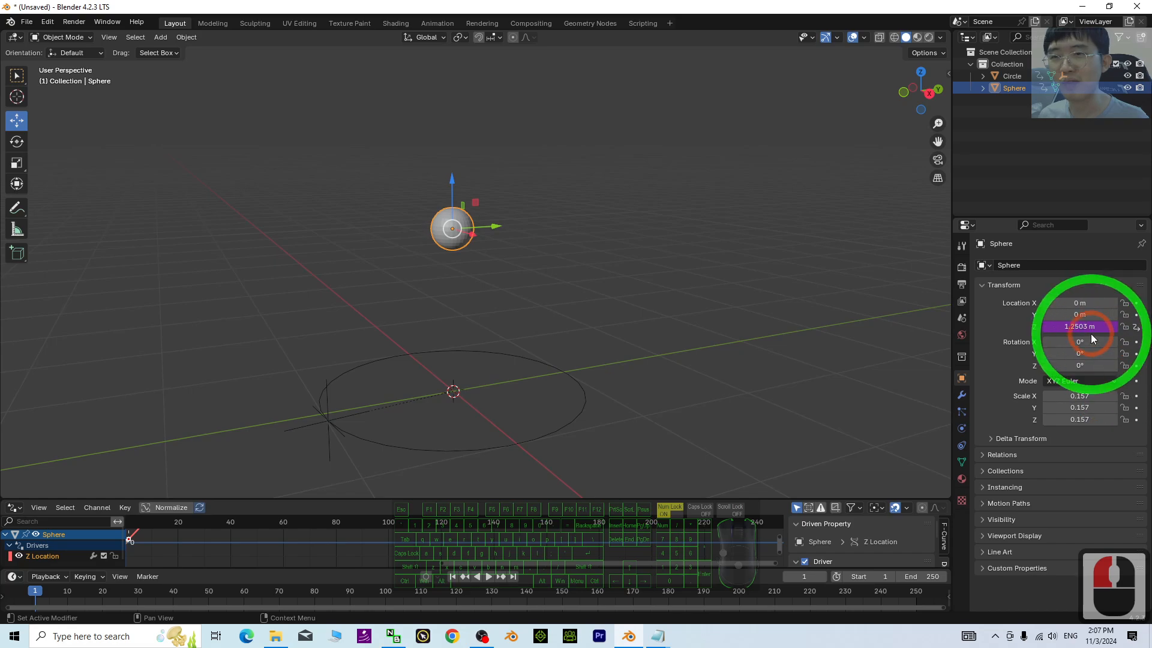
pyautogui.click(1090, 333)
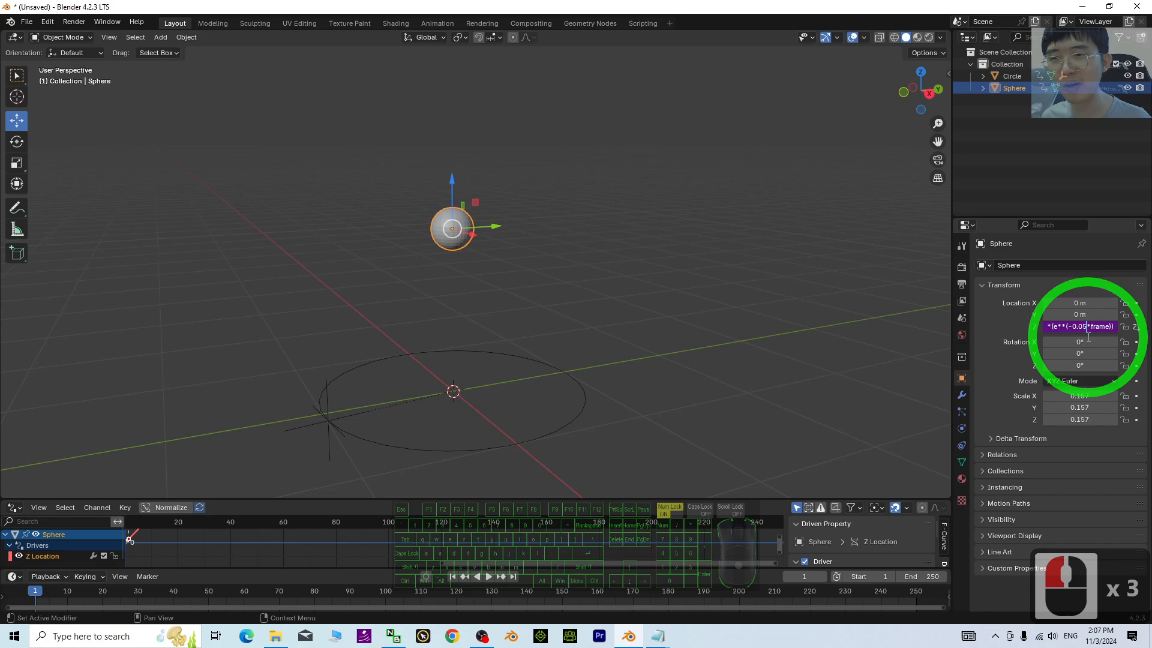
pyautogui.press('BackSpace')
pyautogui.write('9')
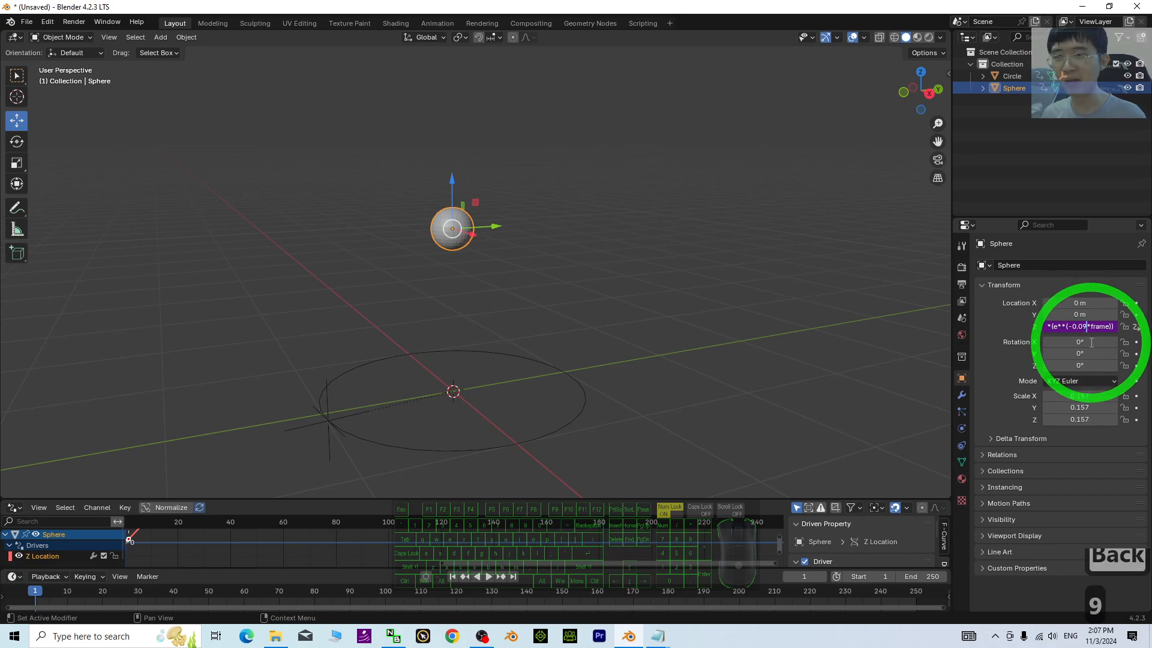
pyautogui.press('Return')
pyautogui.click(490, 576)
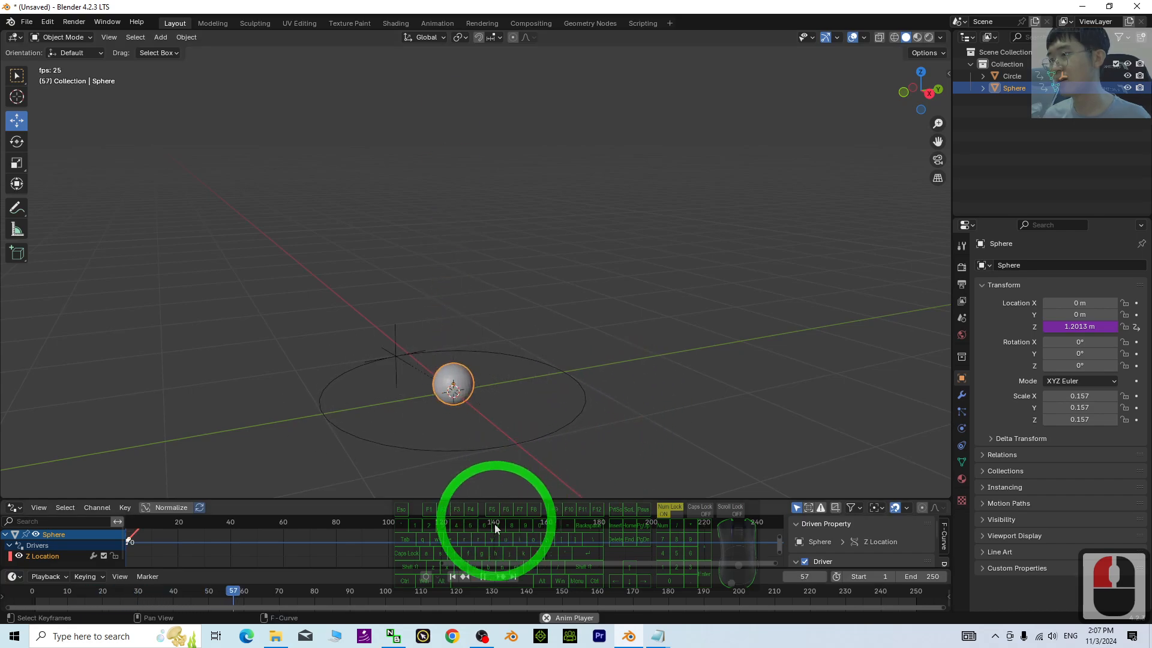
pyautogui.click(483, 576)
pyautogui.click(452, 576)
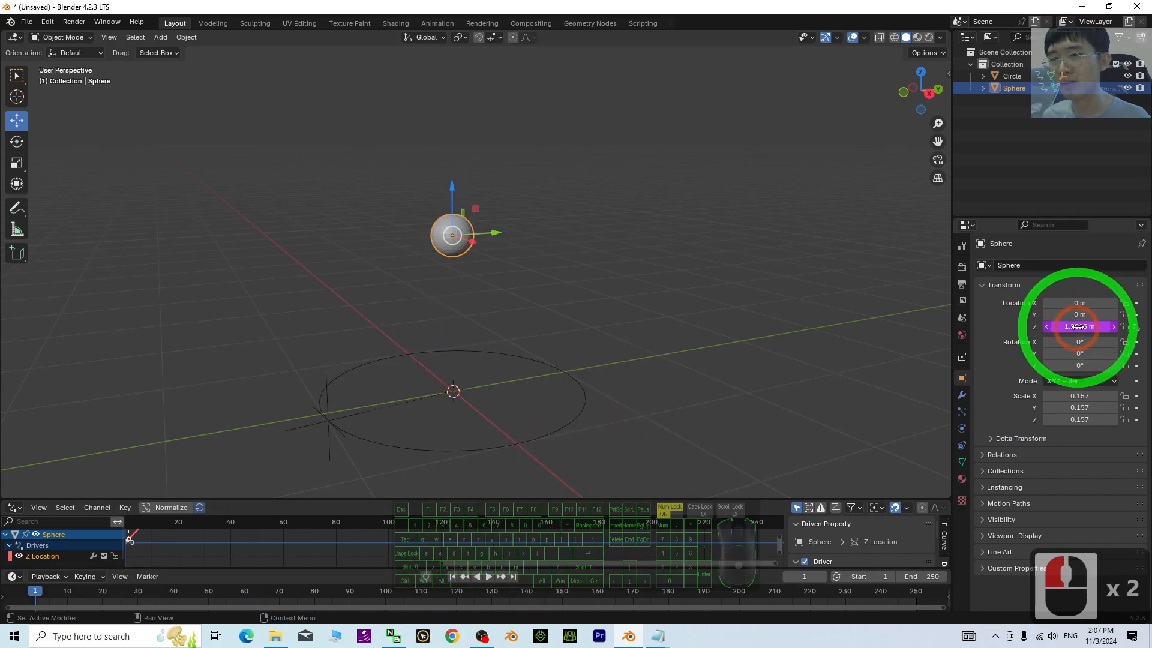
# - Set the damping constant in the sphere's Z Location driver to 0.01, play back the bounce and return to the first frame
pyautogui.press('BackSpace')
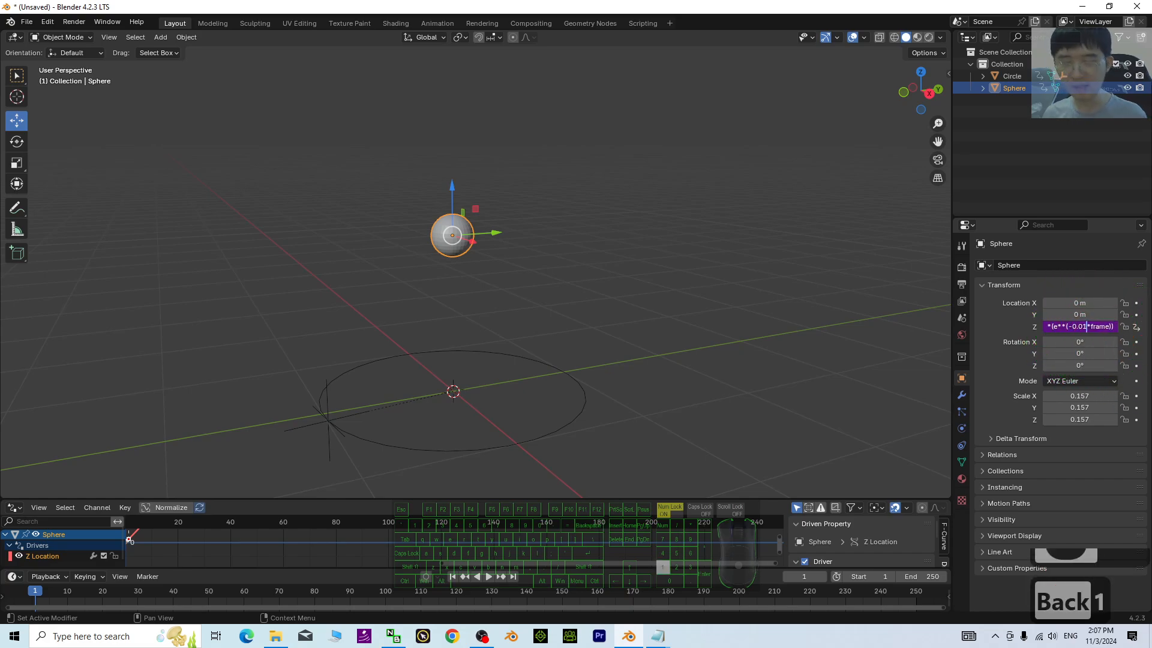
pyautogui.click(488, 576)
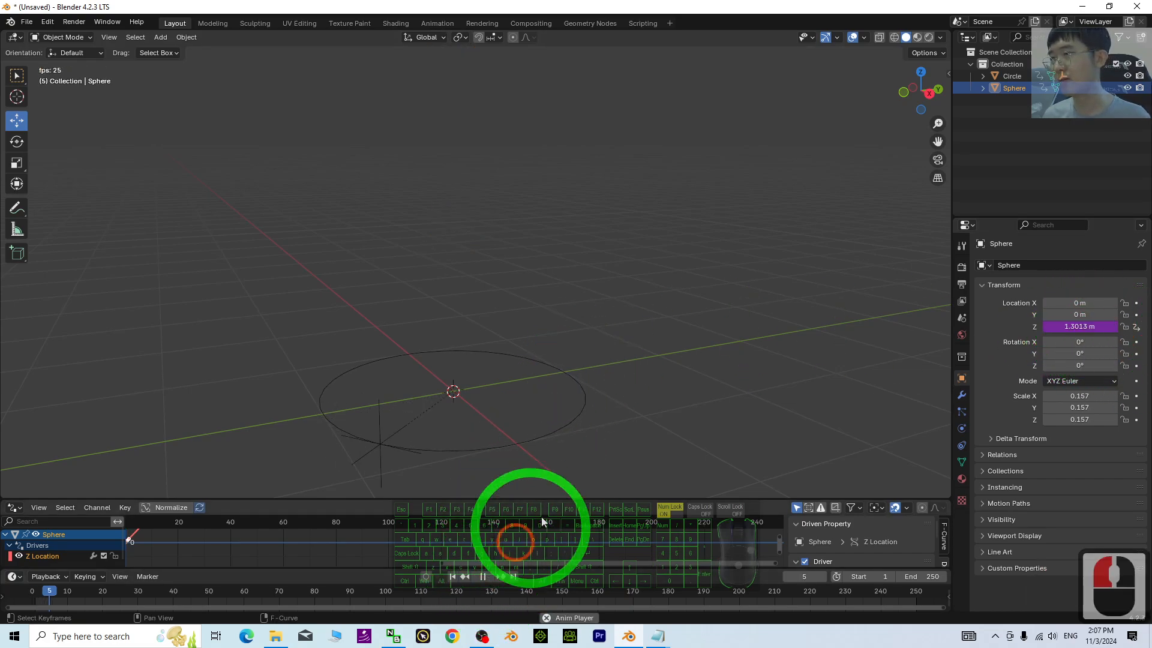
pyautogui.scroll(-5, 677, 314)
pyautogui.scroll(-2, 658, 258)
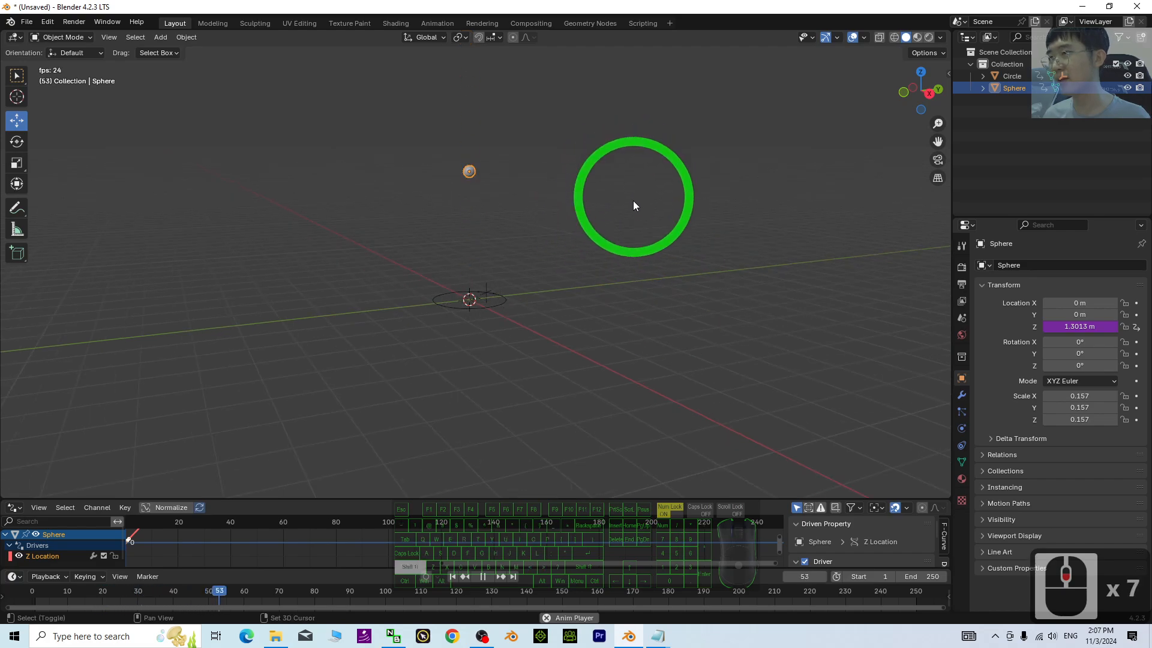
pyautogui.moveTo(632, 201); pyautogui.dragTo(622, 297, button='middle')
pyautogui.scroll(3, 621, 406)
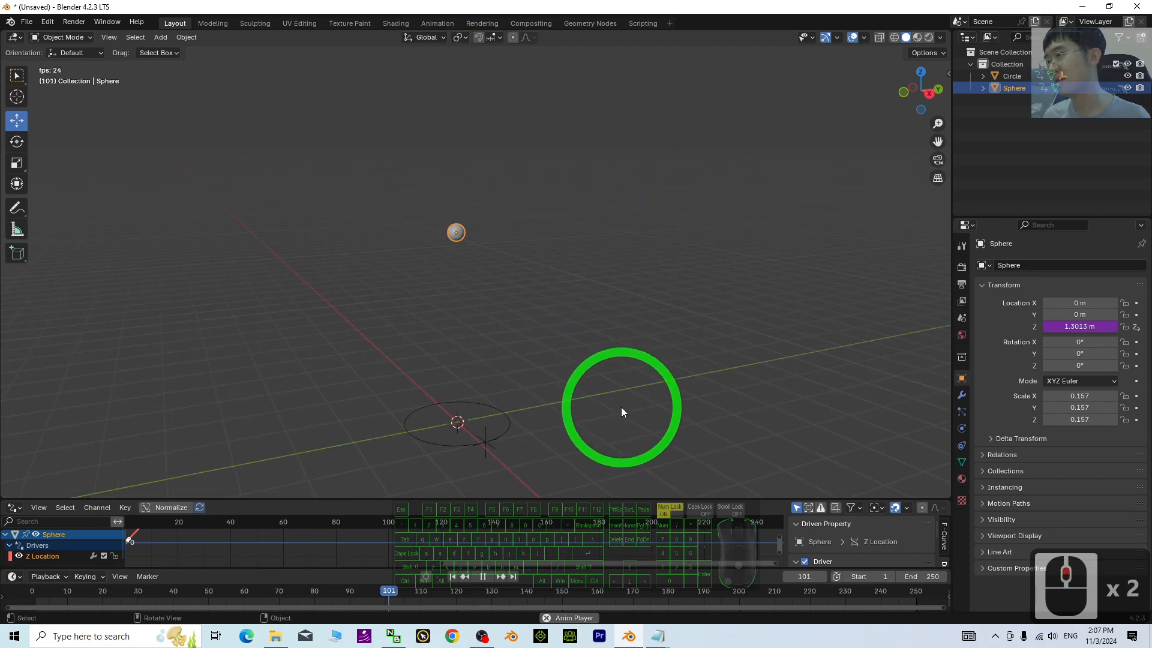
pyautogui.click(484, 578)
pyautogui.click(453, 577)
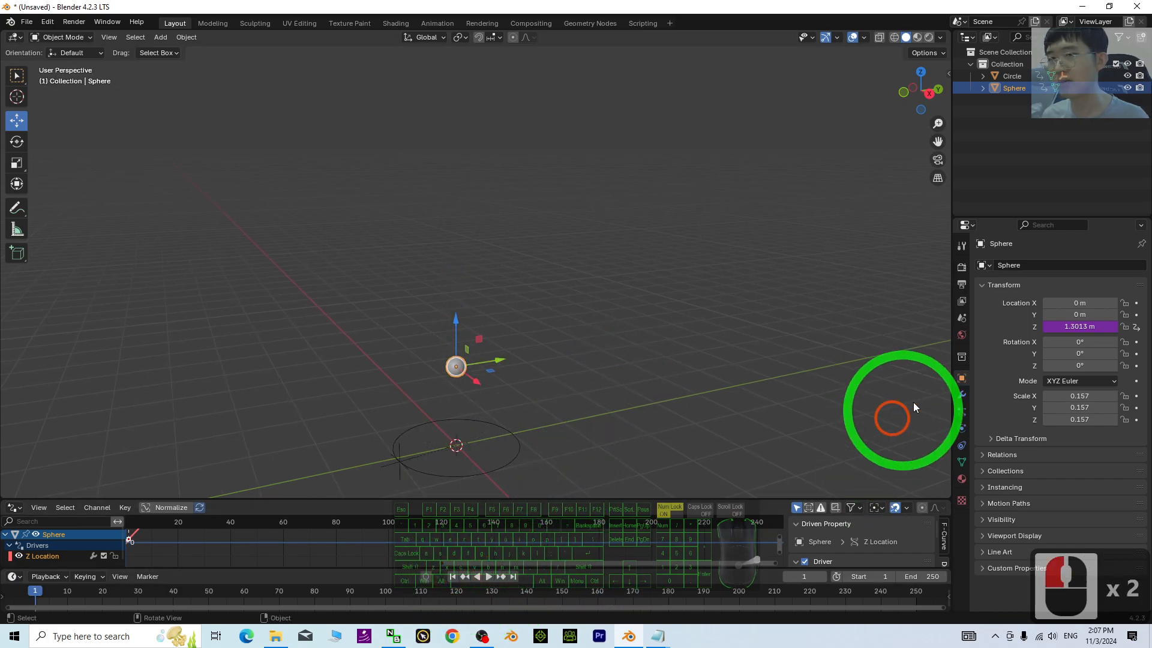
# - Set the damping constant in the sphere's Z Location driver to 0.03, play back the bounce and stop the playback
pyautogui.click(1071, 326)
pyautogui.click(1086, 327)
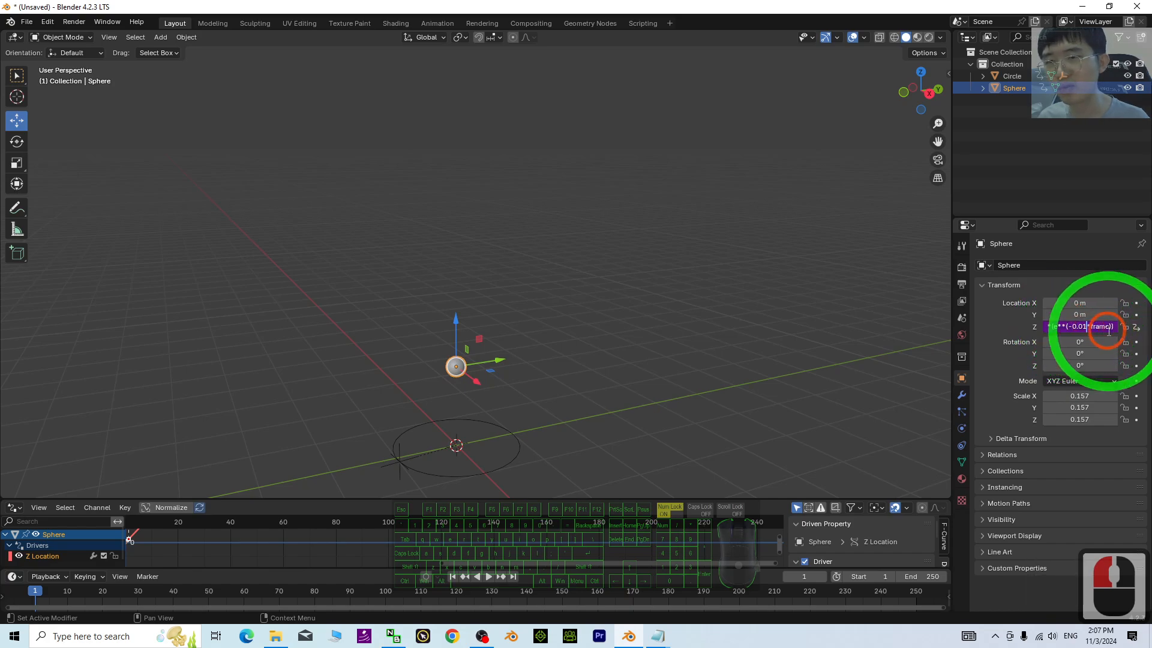
pyautogui.press('BackSpace')
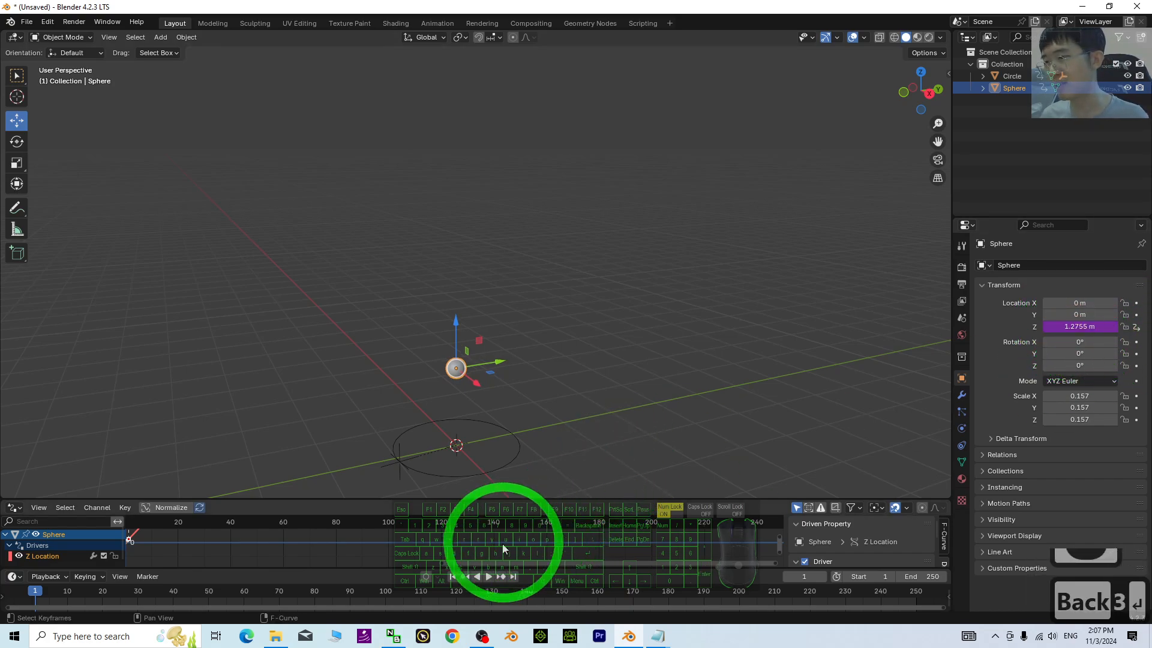
pyautogui.click(489, 577)
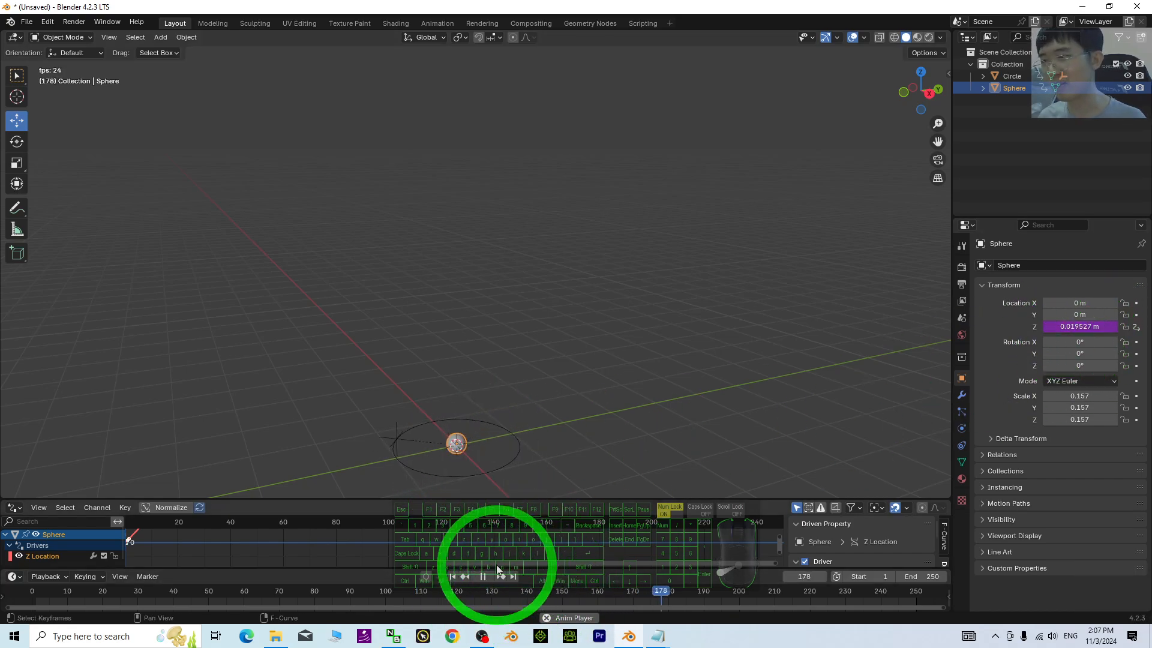
pyautogui.scroll(3, 636, 420)
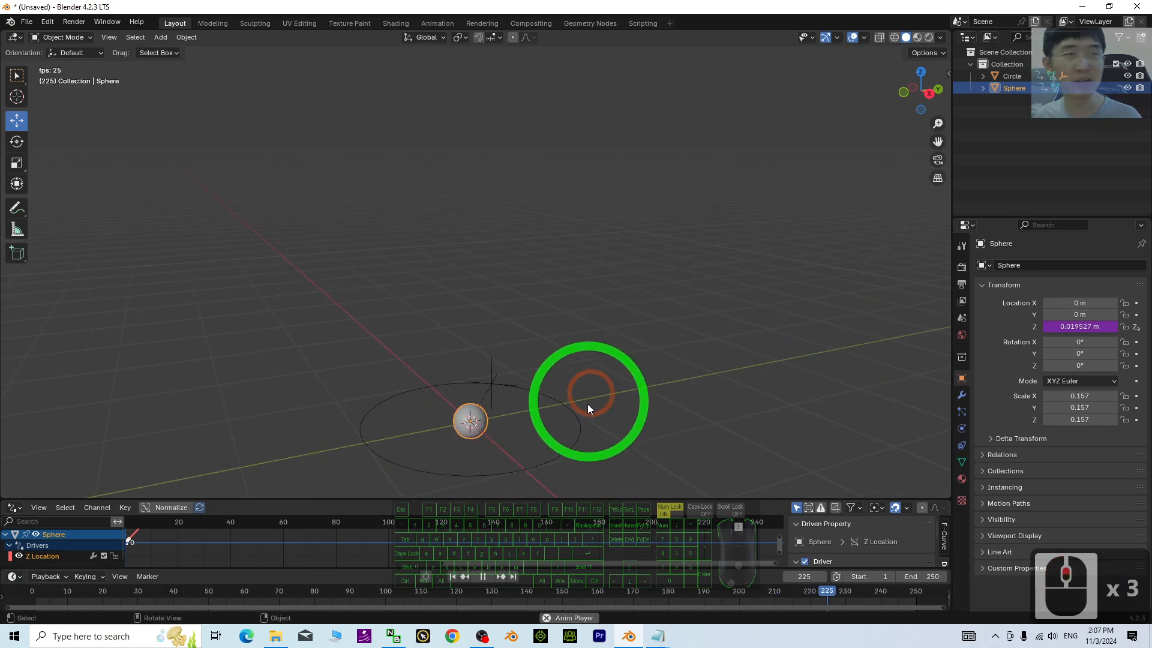
pyautogui.scroll(2, 564, 426)
pyautogui.keyDown('shift'); pyautogui.moveTo(614, 395); pyautogui.dragTo(611, 348, button='middle'); pyautogui.keyUp('shift')
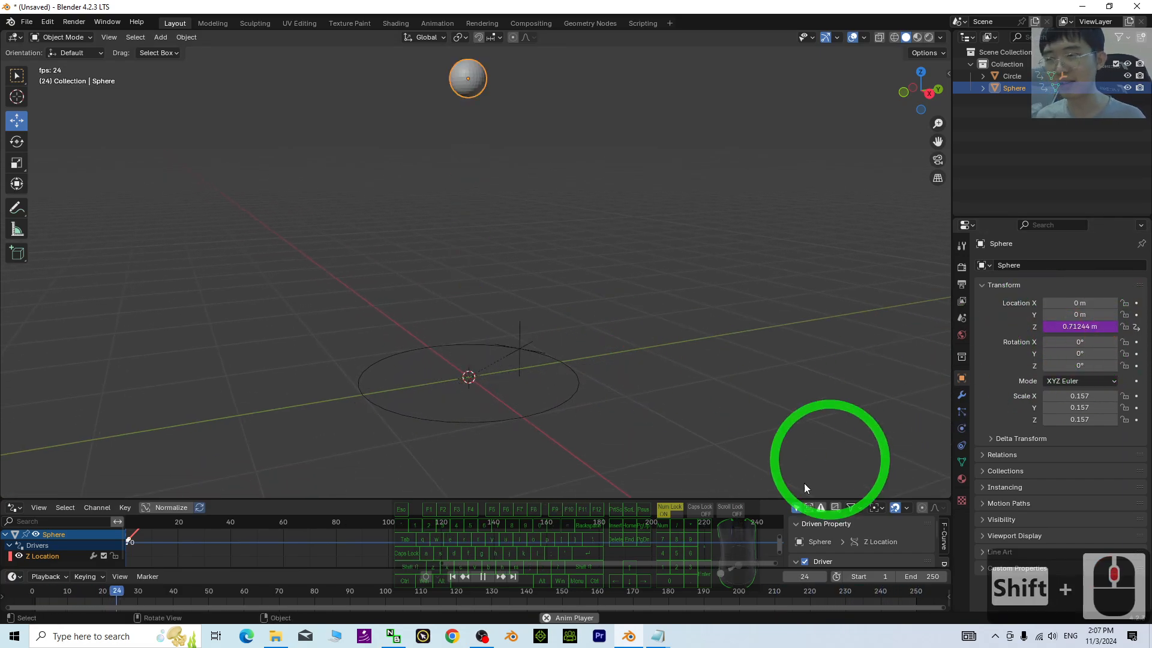
pyautogui.click(483, 576)
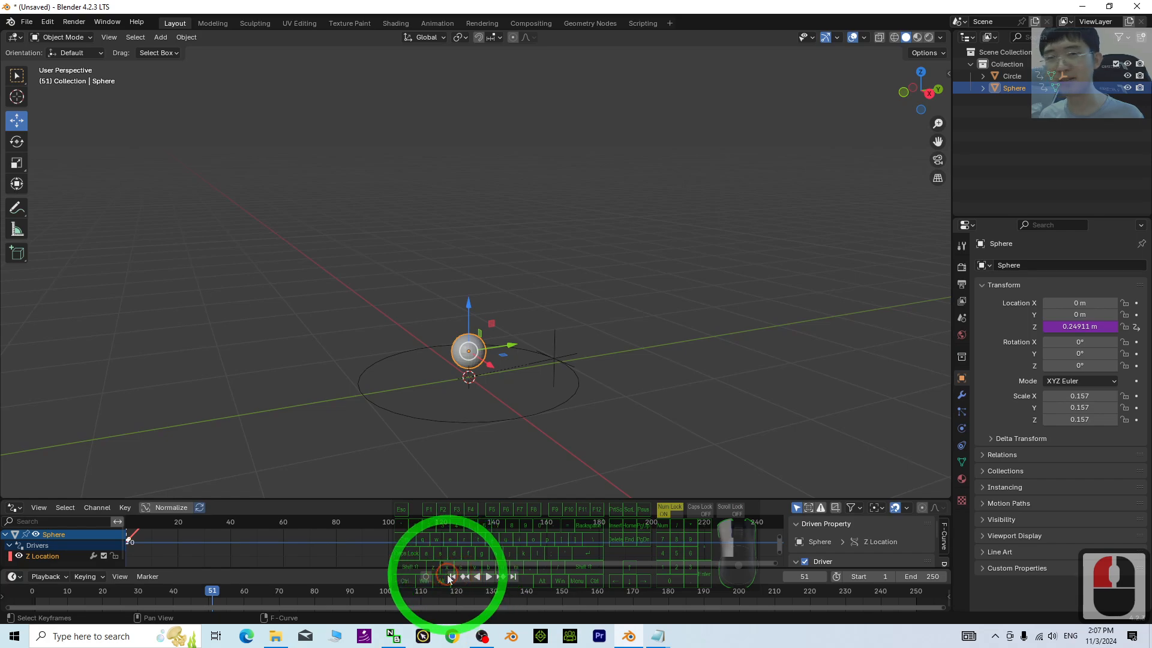
pyautogui.click(447, 578)
# - Switch to the bouncing ball.txt notes in Notepad, review the finalized z-rotation and z-location formulas and move the notes out of the way
pyautogui.click(658, 636)
pyautogui.keyDown('ctrl'); pyautogui.scroll(4, 707, 257); pyautogui.keyUp('ctrl')
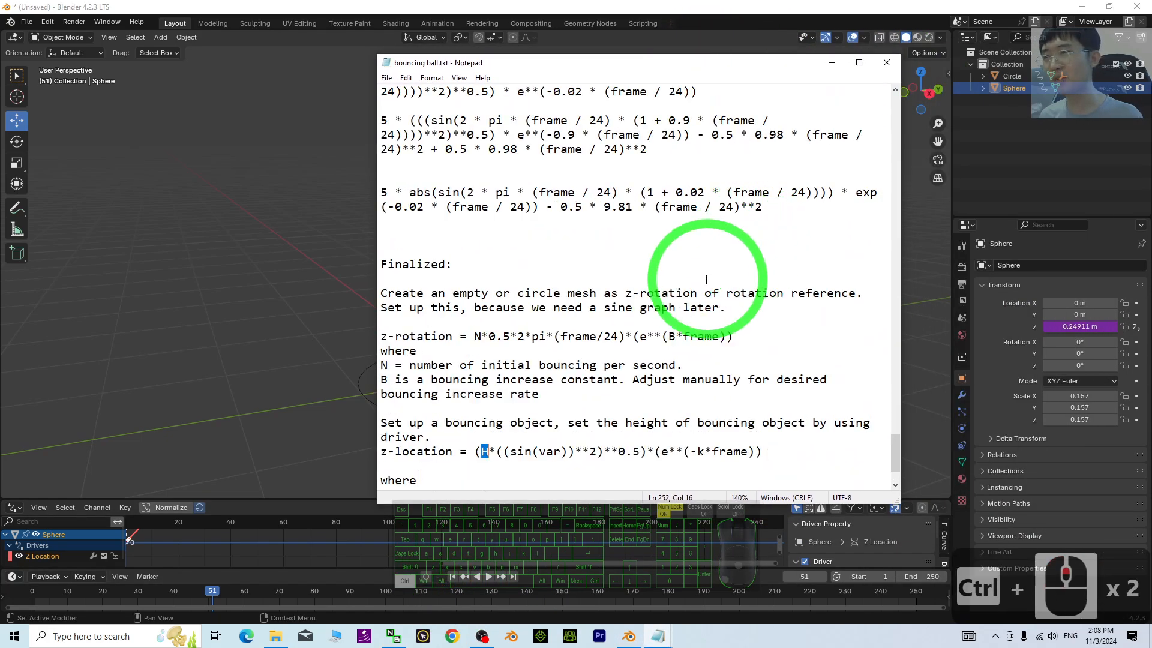
pyautogui.keyDown('ctrl'); pyautogui.scroll(1, 613, 333); pyautogui.keyUp('ctrl')
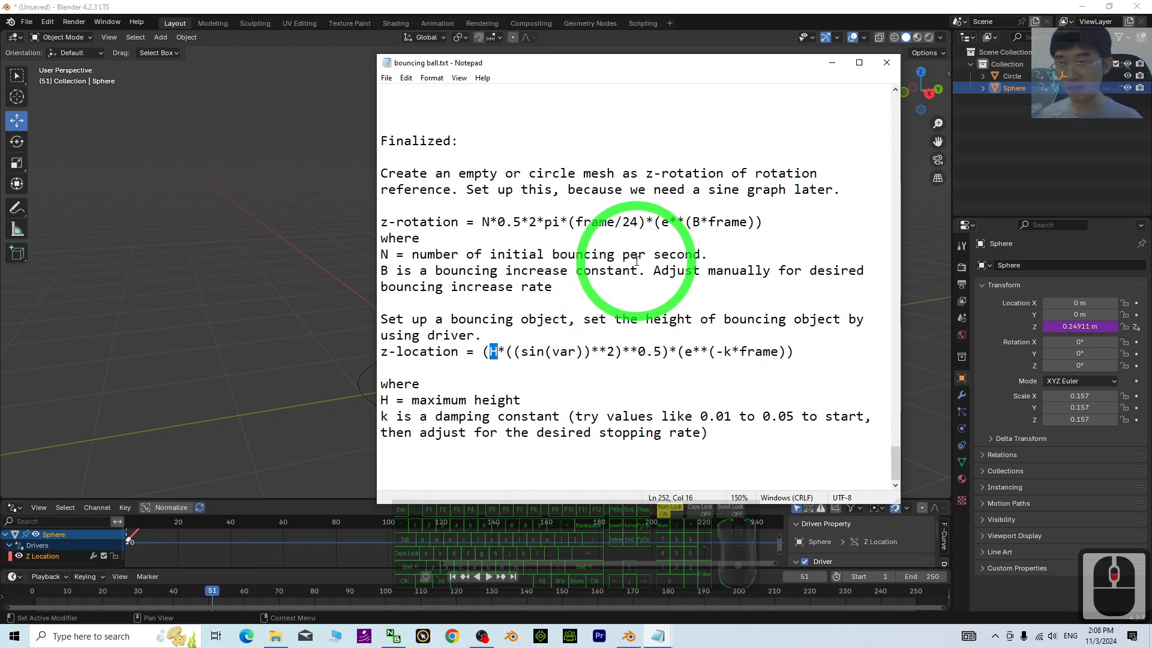
pyautogui.scroll(19, 636, 261)
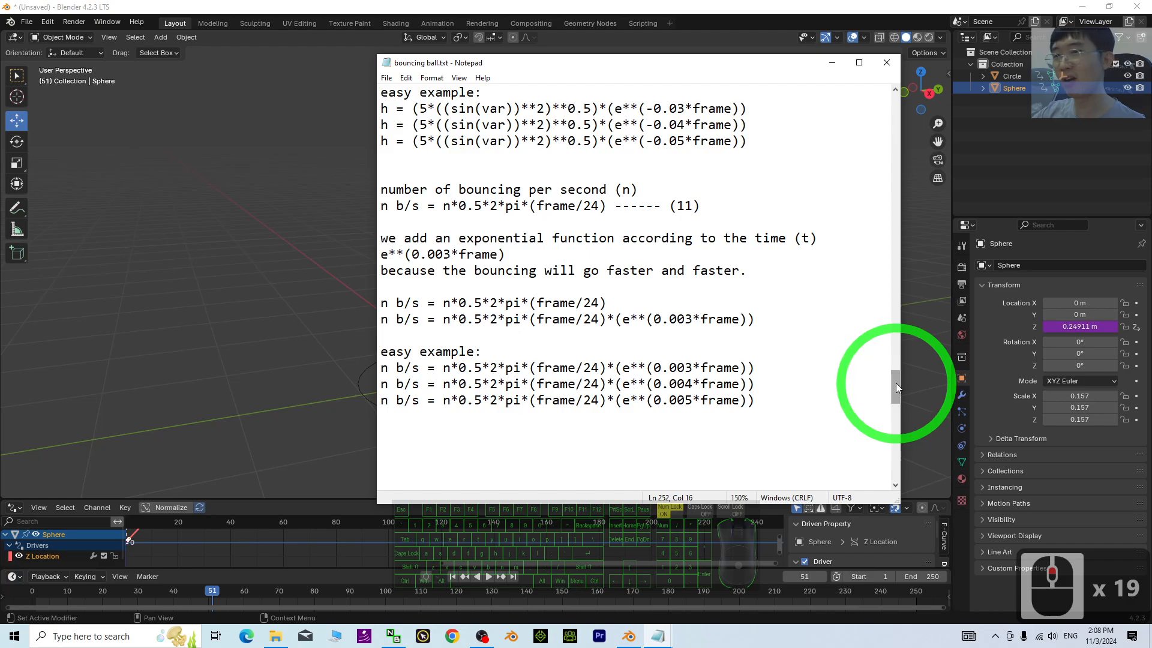
pyautogui.moveTo(895, 387); pyautogui.dragTo(896, 464)
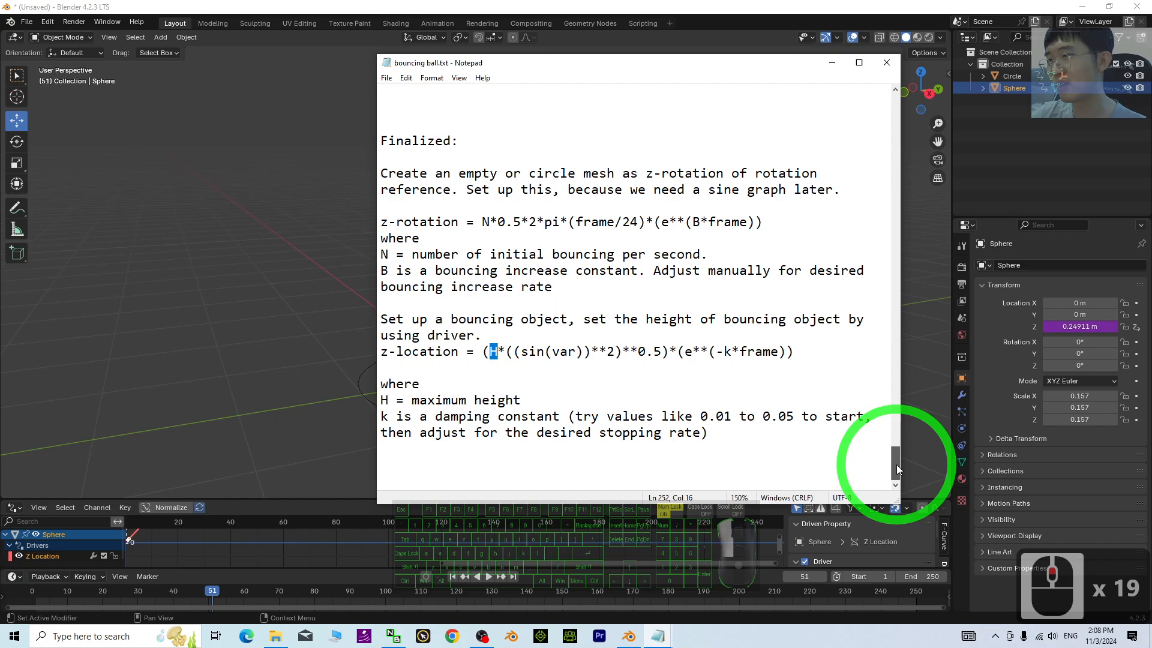
pyautogui.click(695, 255)
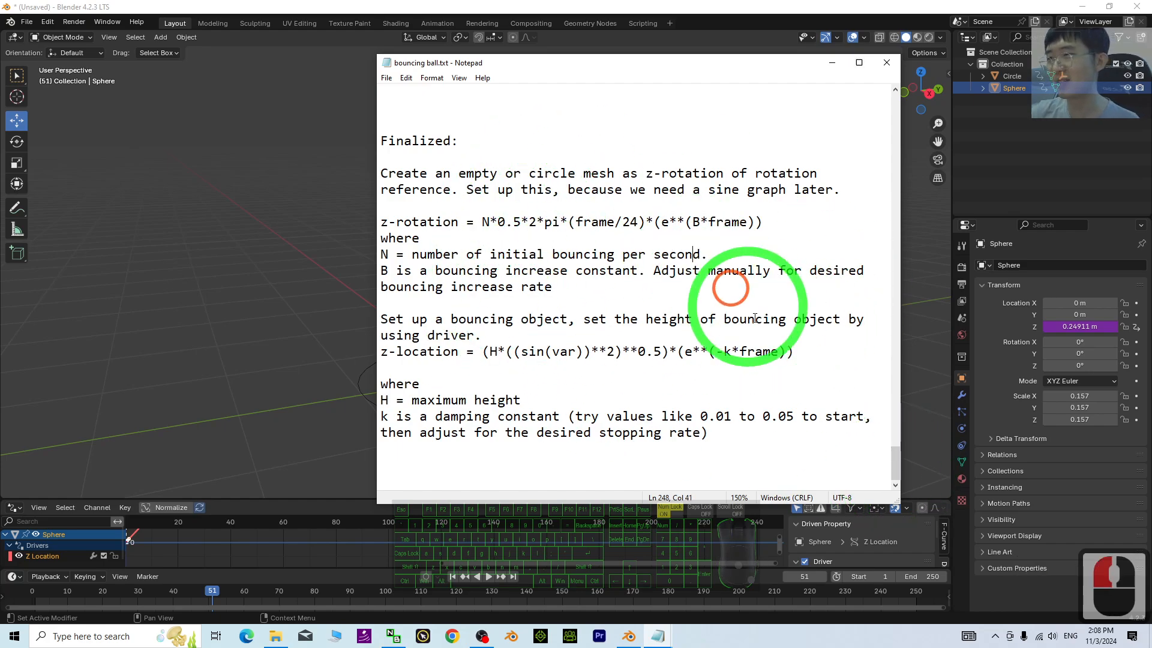
pyautogui.moveTo(807, 358); pyautogui.dragTo(528, 334)
pyautogui.click(771, 205)
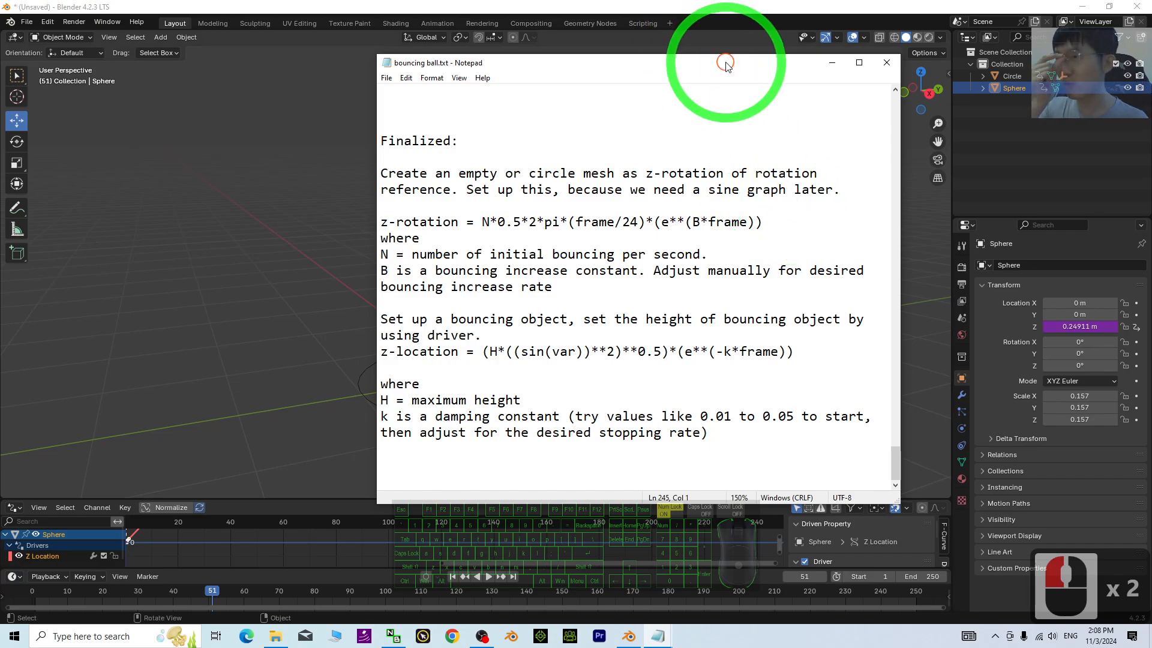
pyautogui.moveTo(725, 62); pyautogui.dragTo(0, 62)
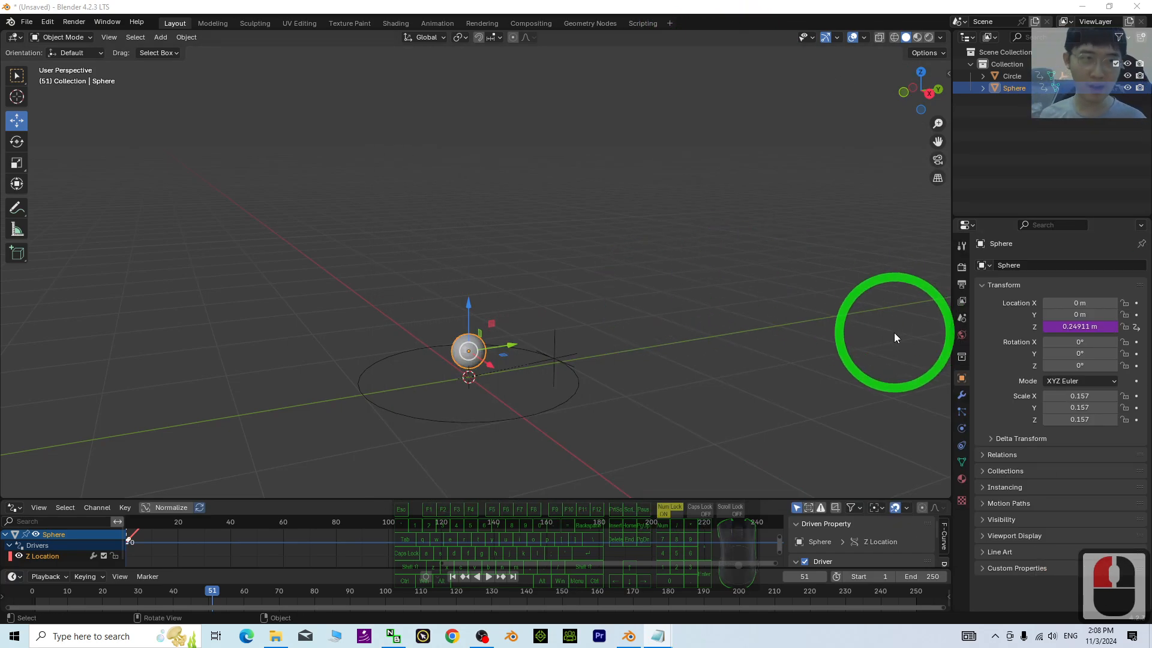
pyautogui.moveTo(1151, 139)
pyautogui.mouseDown()
pyautogui.moveTo(835, 142)
pyautogui.moveTo(1151, 141)
pyautogui.mouseUp()
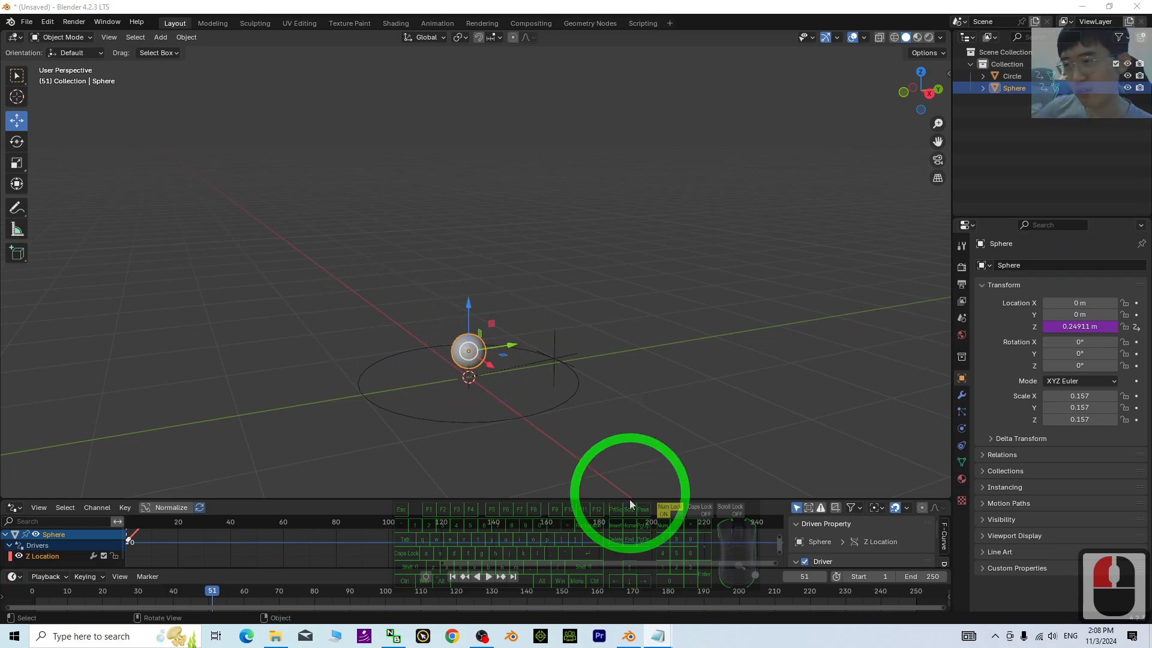
# - Play back the bounce in Blender, switch to the right orthographic view and return to the first frame
pyautogui.click(488, 577)
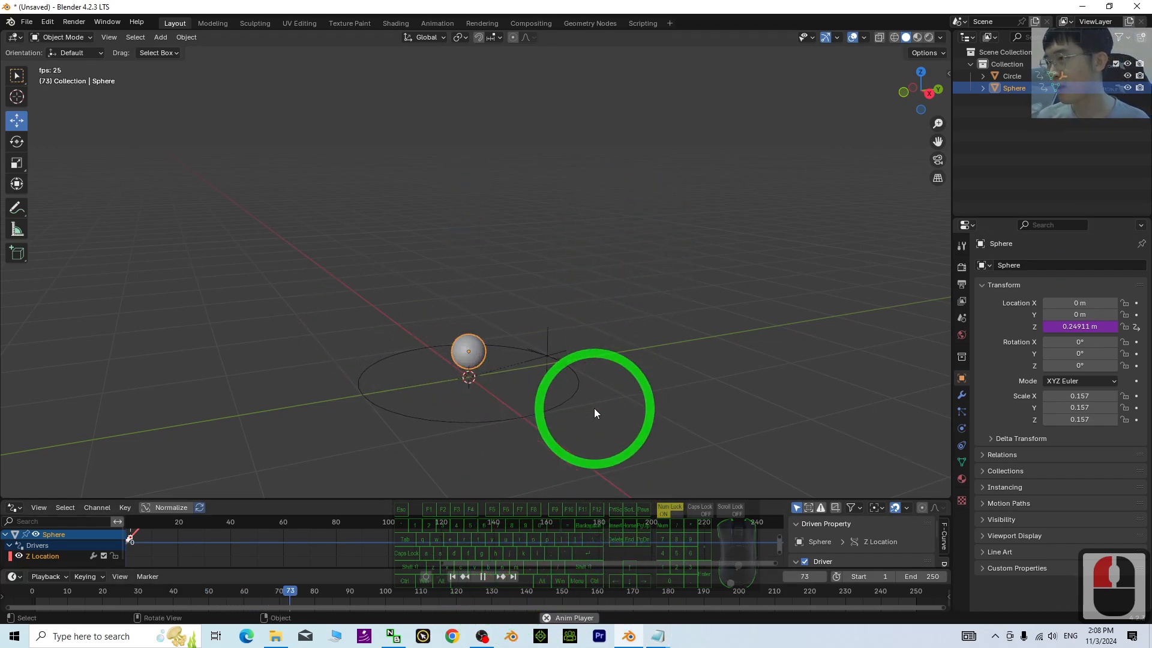
pyautogui.scroll(2, 699, 435)
pyautogui.keyDown('shift'); pyautogui.moveTo(714, 423); pyautogui.dragTo(738, 360, button='middle'); pyautogui.keyUp('shift')
pyautogui.click(927, 92)
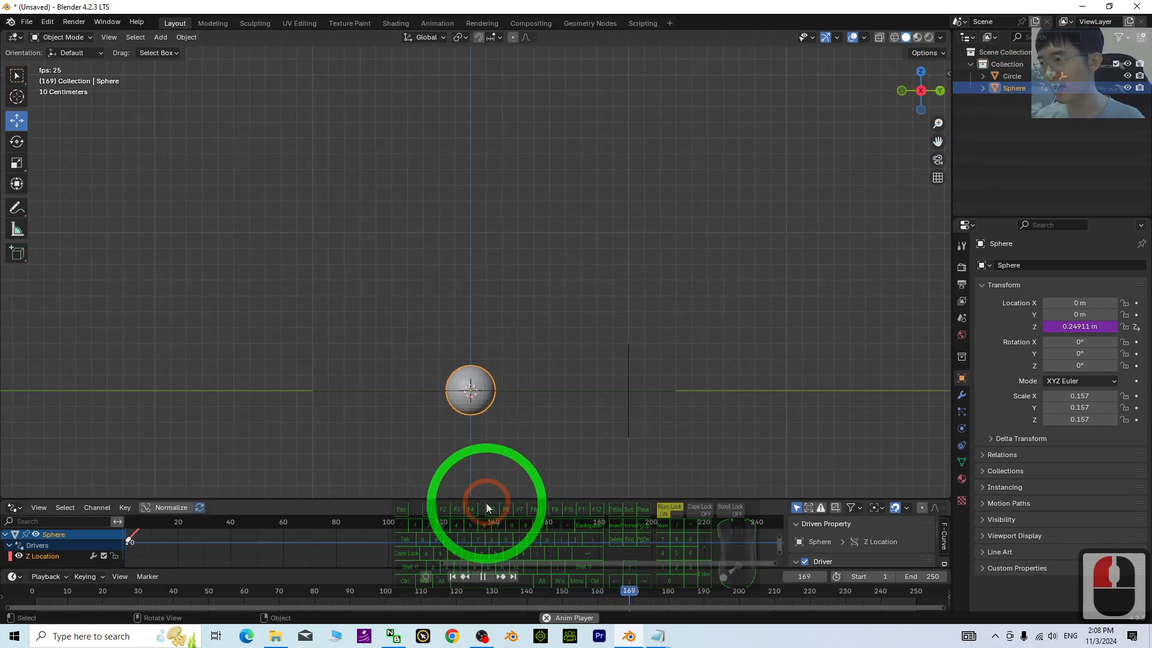
pyautogui.click(484, 578)
pyautogui.click(452, 577)
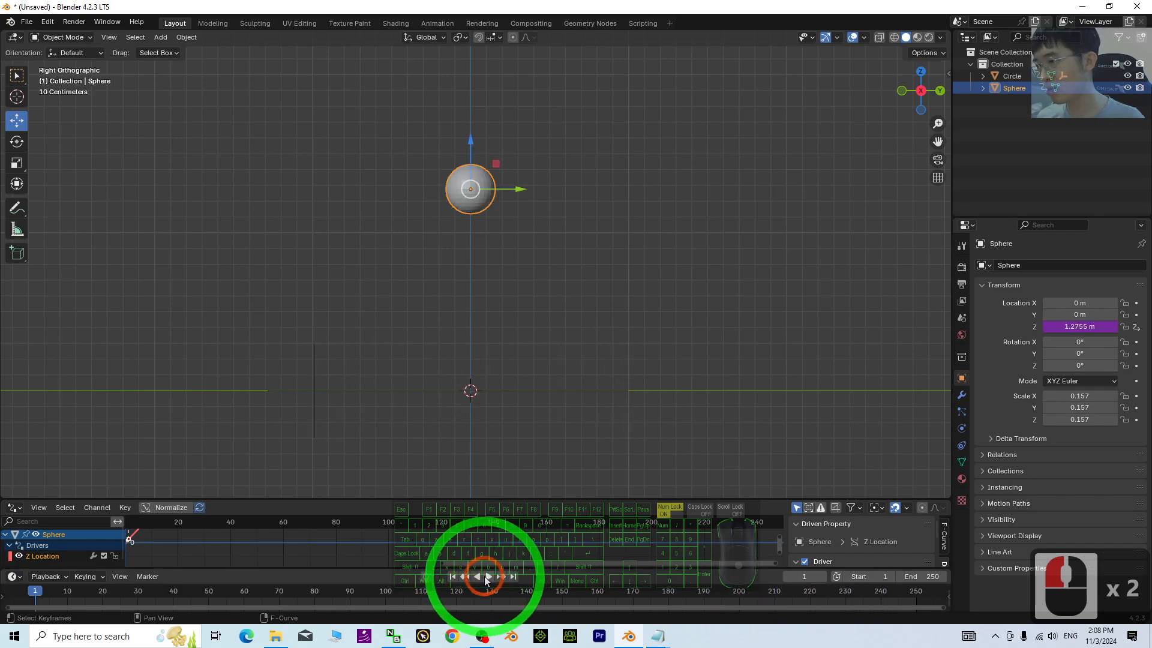
# - Replay the bounce several times from the first frame in the right orthographic view, examining the motion at different magnifications
pyautogui.click(489, 577)
pyautogui.keyDown('shift'); pyautogui.moveTo(684, 282); pyautogui.dragTo(648, 257, button='middle'); pyautogui.keyUp('shift')
pyautogui.click(454, 579)
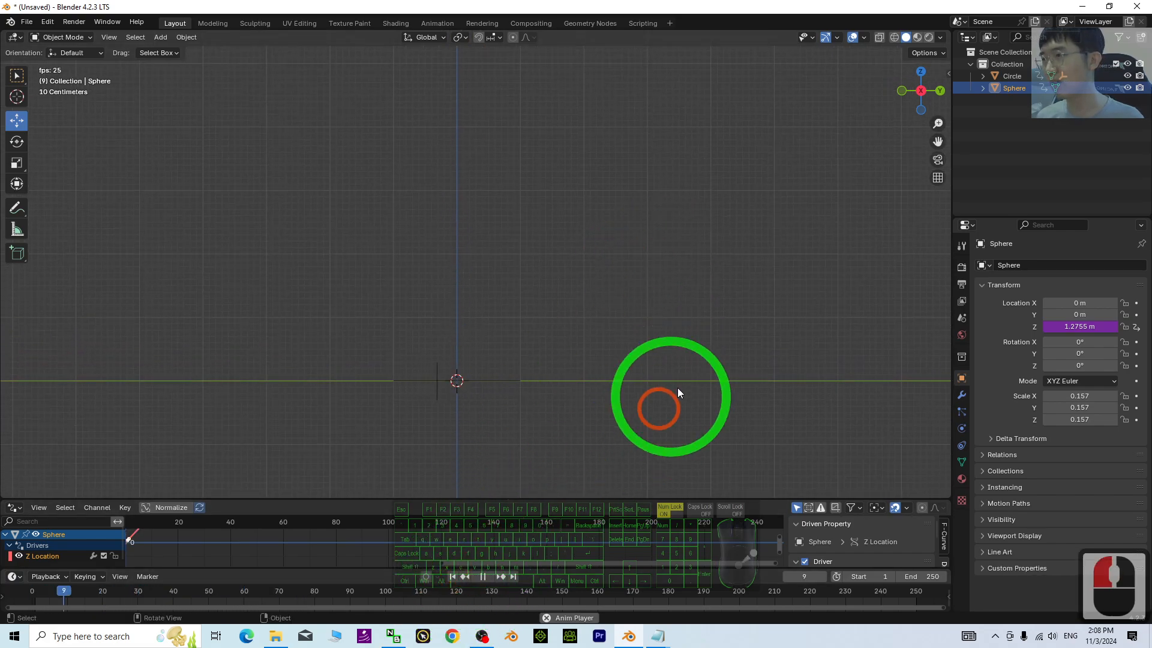
pyautogui.scroll(-4, 689, 292)
pyautogui.keyDown('shift'); pyautogui.moveTo(652, 207); pyautogui.dragTo(638, 291, button='middle'); pyautogui.keyUp('shift')
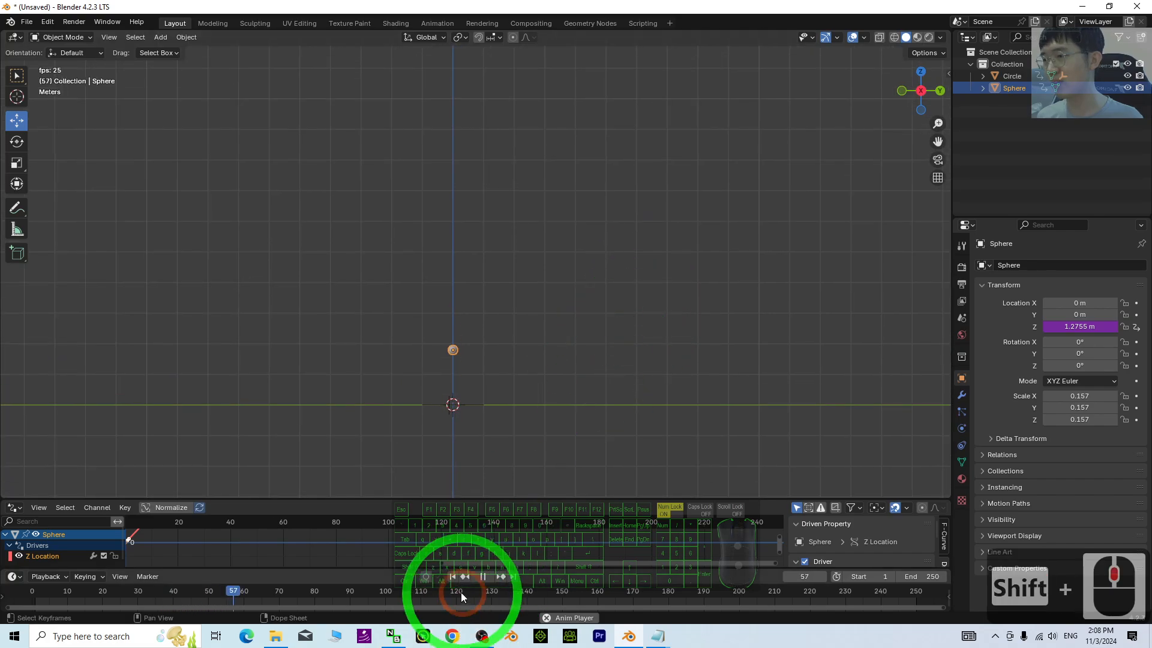
pyautogui.click(452, 577)
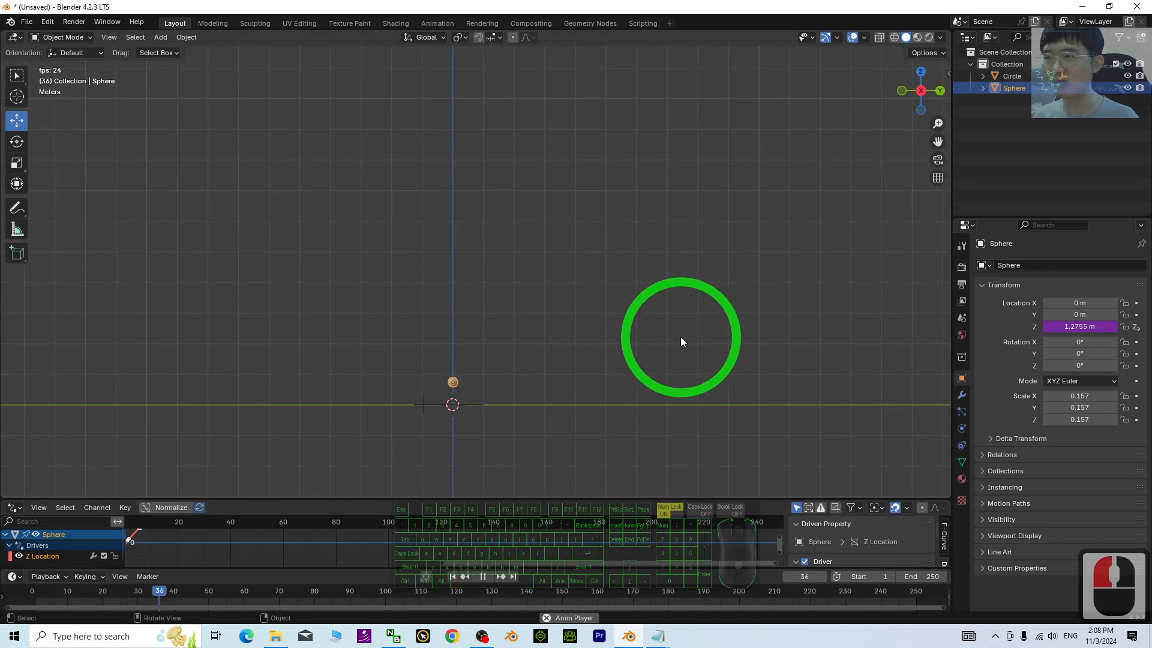
pyautogui.scroll(3, 680, 336)
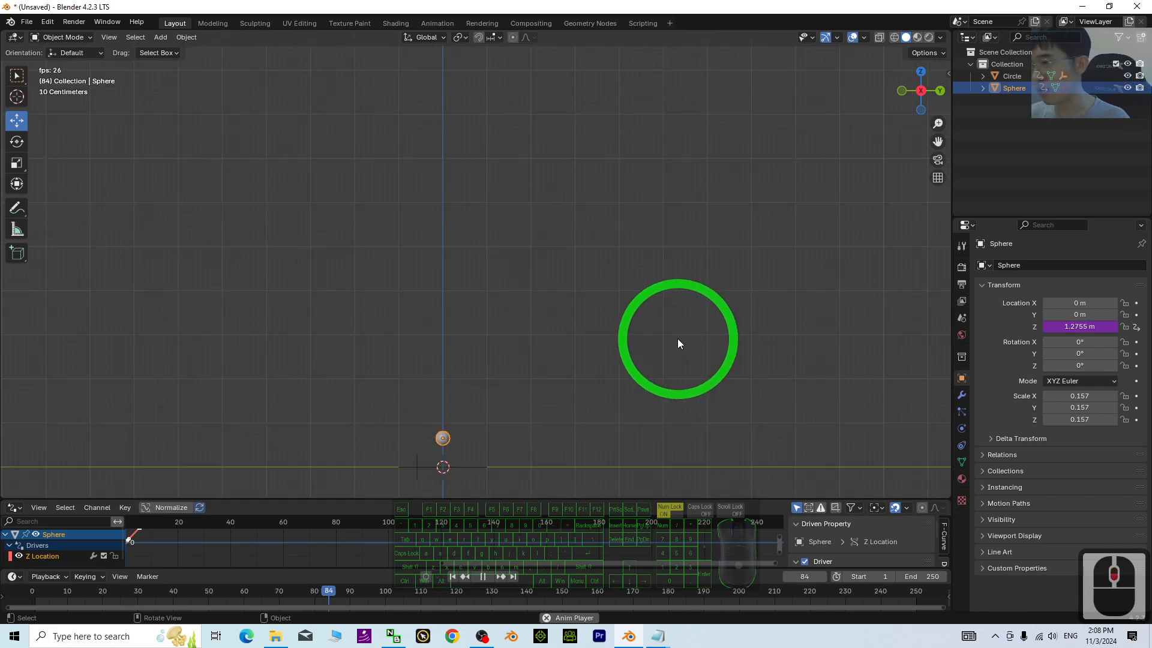
pyautogui.click(453, 577)
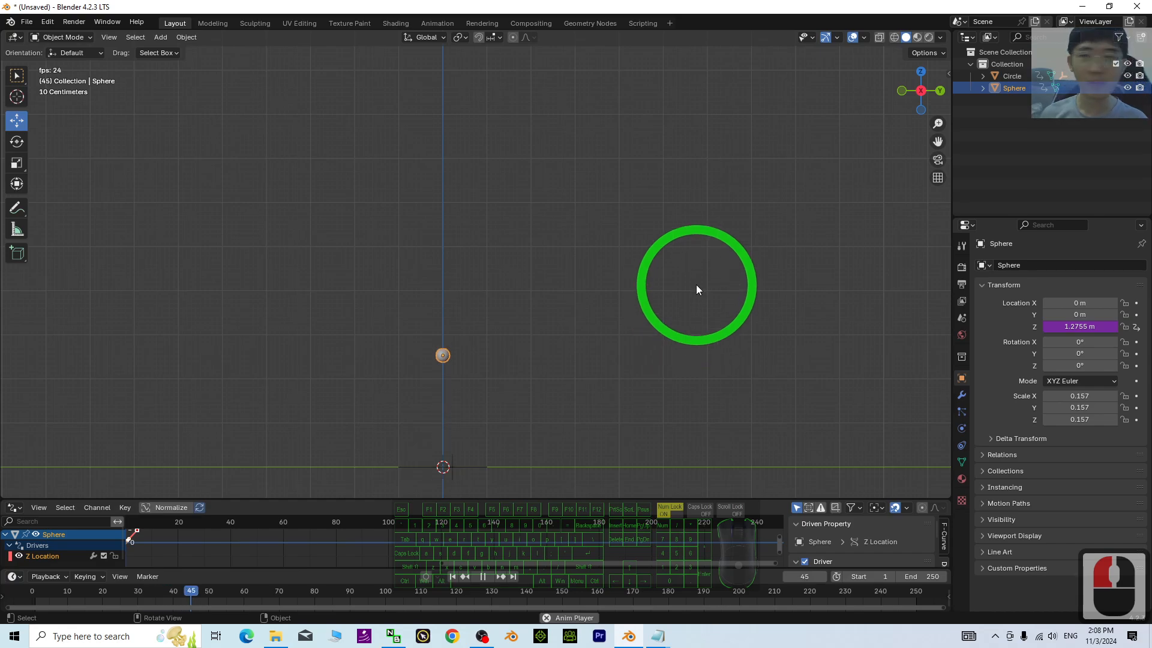